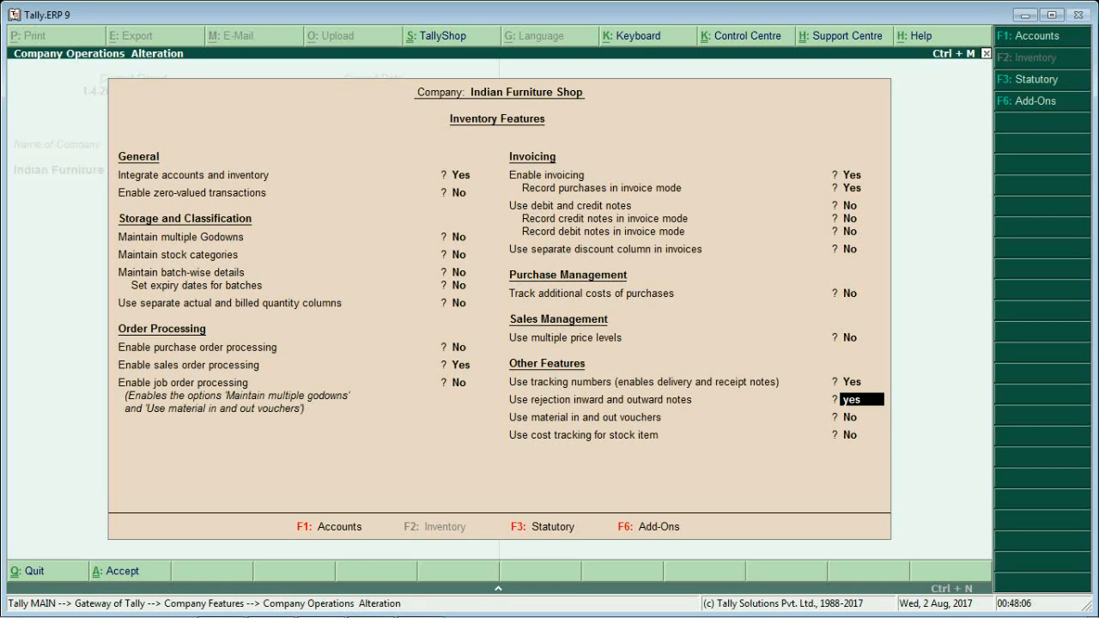
Enable rejection inward and outward notes and save the company's inventory features
{"action": "key", "text": "Return"}
{"action": "key", "text": "Return"}
{"action": "key", "text": "Return"}
{"action": "key", "text": "Return"}
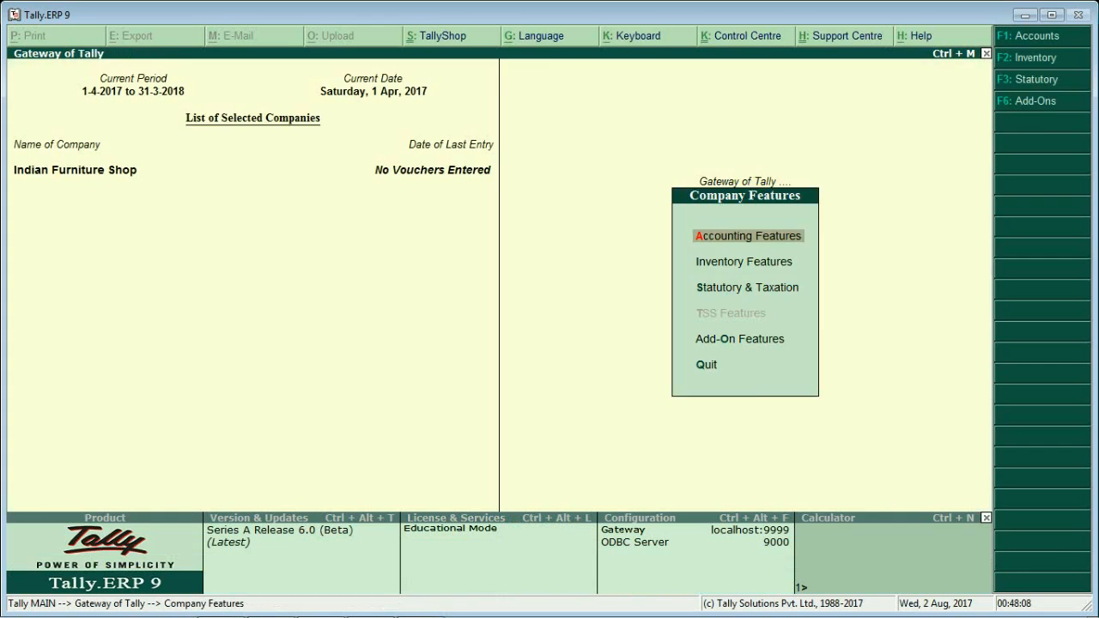
Start creating a new ledger and enter the customer's name as its name
{"action": "key", "text": "Escape"}
{"action": "key", "text": "Return"}
{"action": "key", "text": "Down"}
{"action": "key", "text": "Return"}
{"action": "key", "text": "Return"}
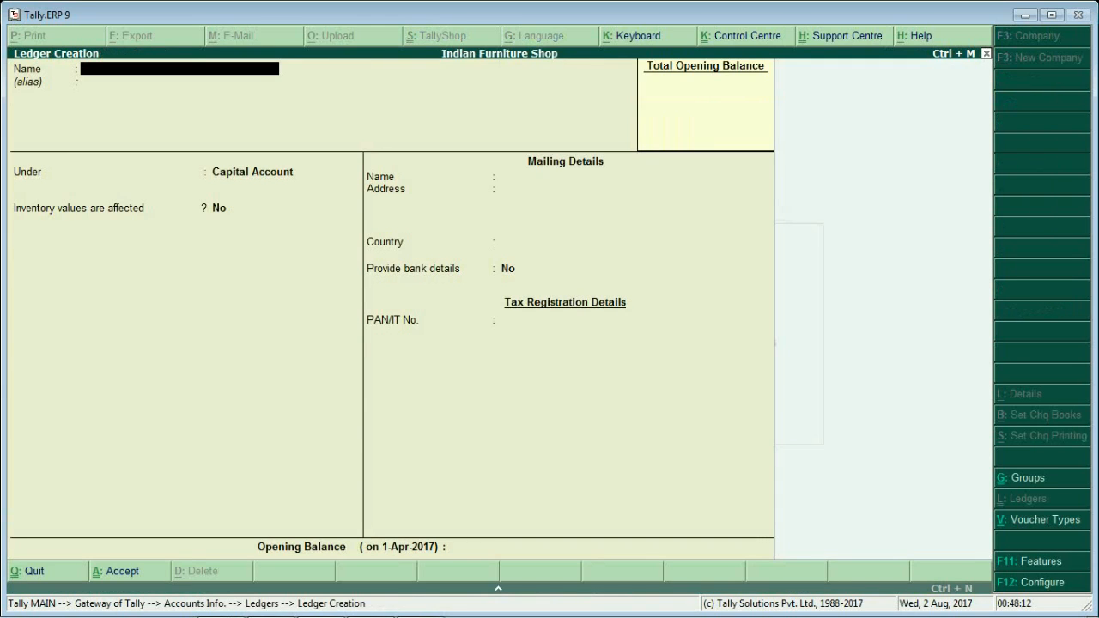
{"action": "type", "text": "Khanna"}
{"action": "key", "text": "Return"}
Place the customer ledger under the Sundry Debtors group
{"action": "key", "text": "Return"}
{"action": "type", "text": "S"}
{"action": "key", "text": "Up"}
{"action": "key", "text": "Up"}
{"action": "key", "text": "Up"}
{"action": "key", "text": "Down"}
{"action": "key", "text": "Return"}
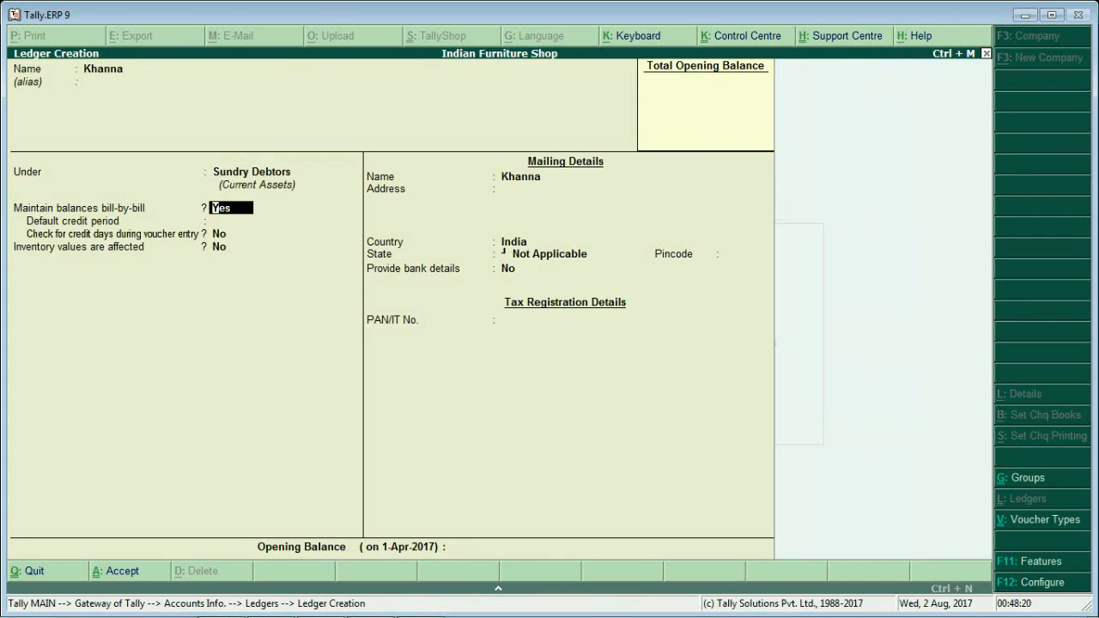
Keep bill-by-bill balances at Yes for the customer ledger and set its mailing state to Delhi
{"action": "key", "text": "Return"}
{"action": "key", "text": "Return"}
{"action": "key", "text": "Return"}
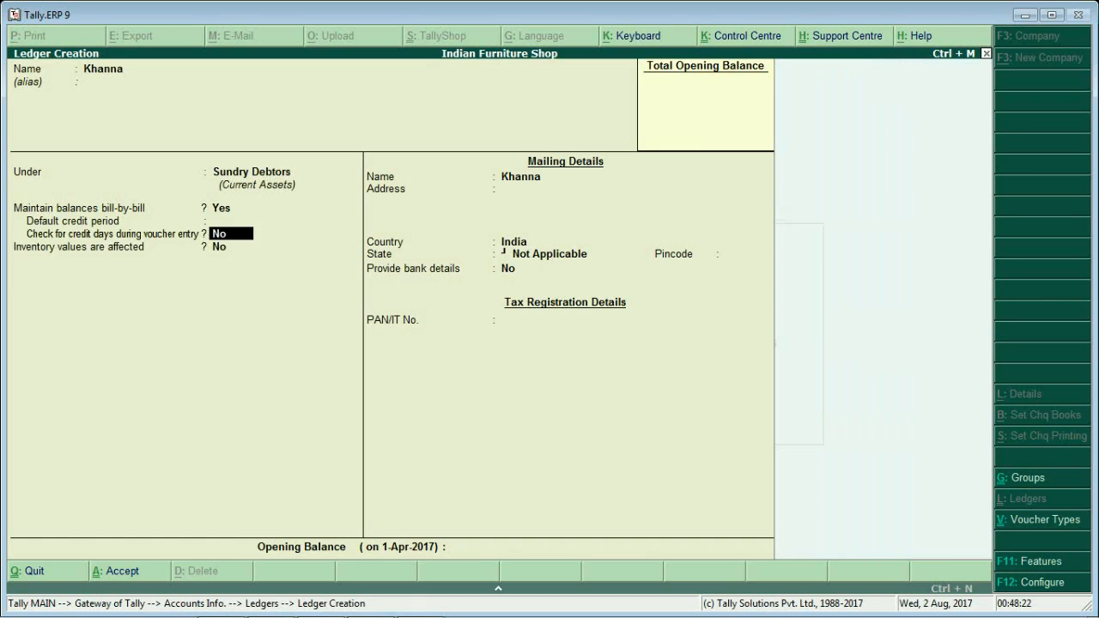
{"action": "key", "text": "Return"}
{"action": "type", "text": "De"}
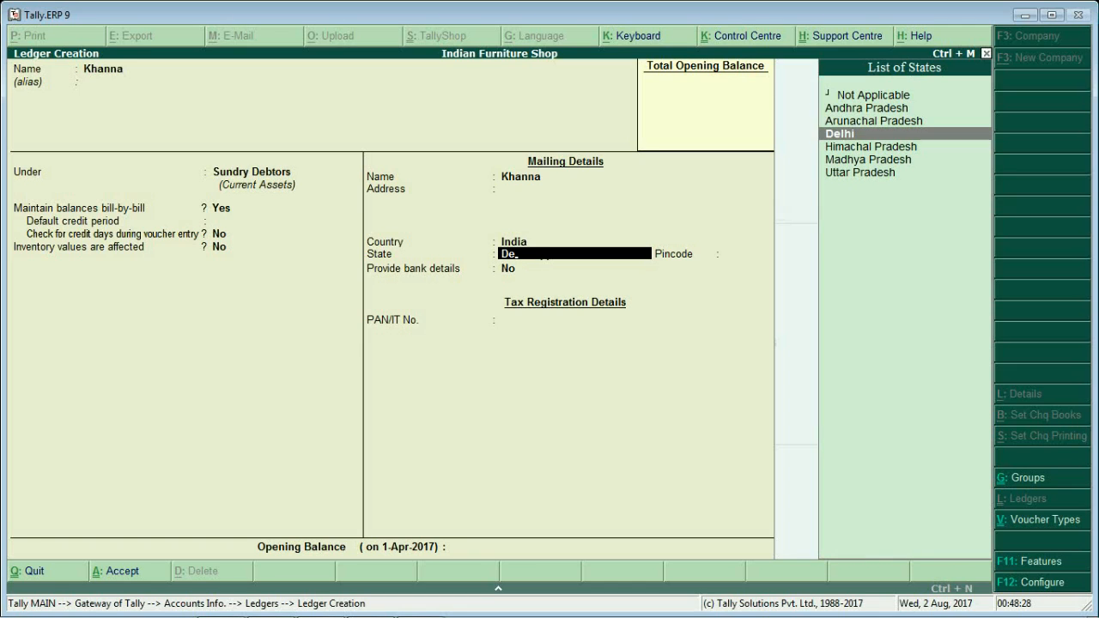
{"action": "key", "text": "Return"}
{"action": "key", "text": "Return"}
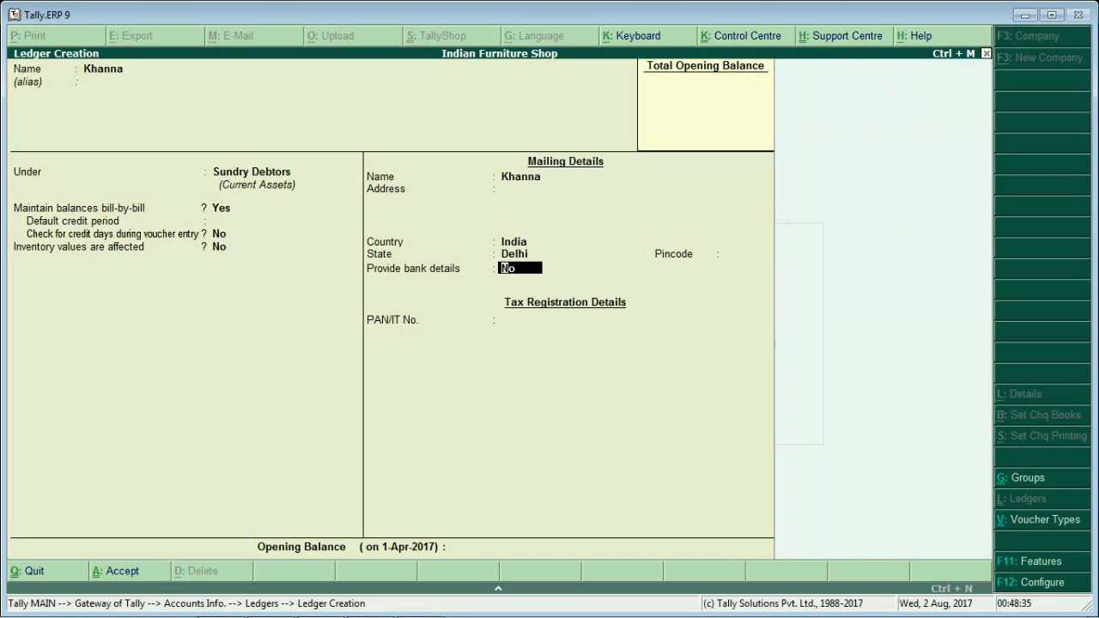
Enable Goods and Services Tax in the company's statutory features and choose to set its GST details
{"action": "key", "text": "F11"}
{"action": "key", "text": "F3"}
{"action": "key", "text": "Return"}
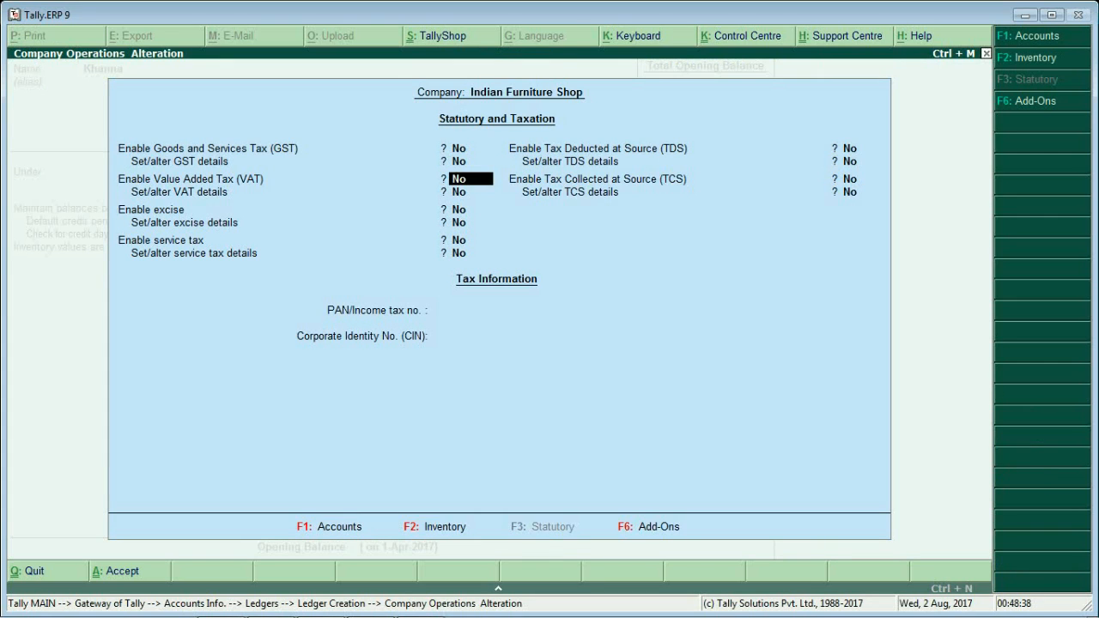
{"action": "key", "text": "Up"}
{"action": "key", "text": "y"}
{"action": "key", "text": "Return"}
{"action": "key", "text": "y"}
{"action": "key", "text": "Return"}
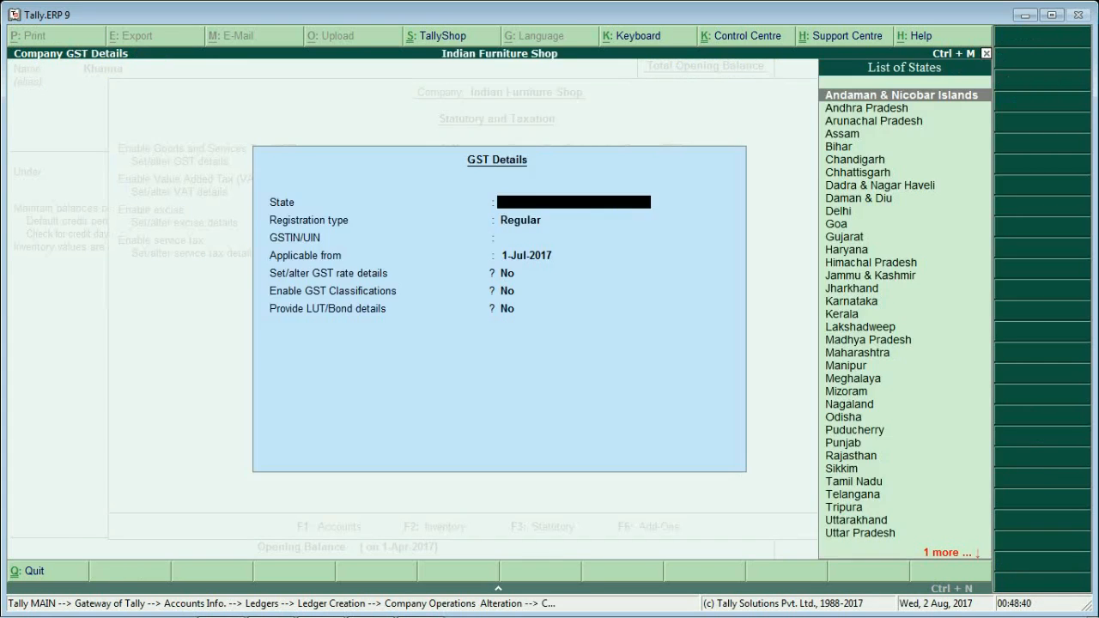
Set the company's GST state to Delhi, fill in its GSTIN and save the statutory settings
{"action": "type", "text": "De"}
{"action": "key", "text": "Return"}
{"action": "type", "text": "54354545454"}
{"action": "key", "text": "ctrl+a"}
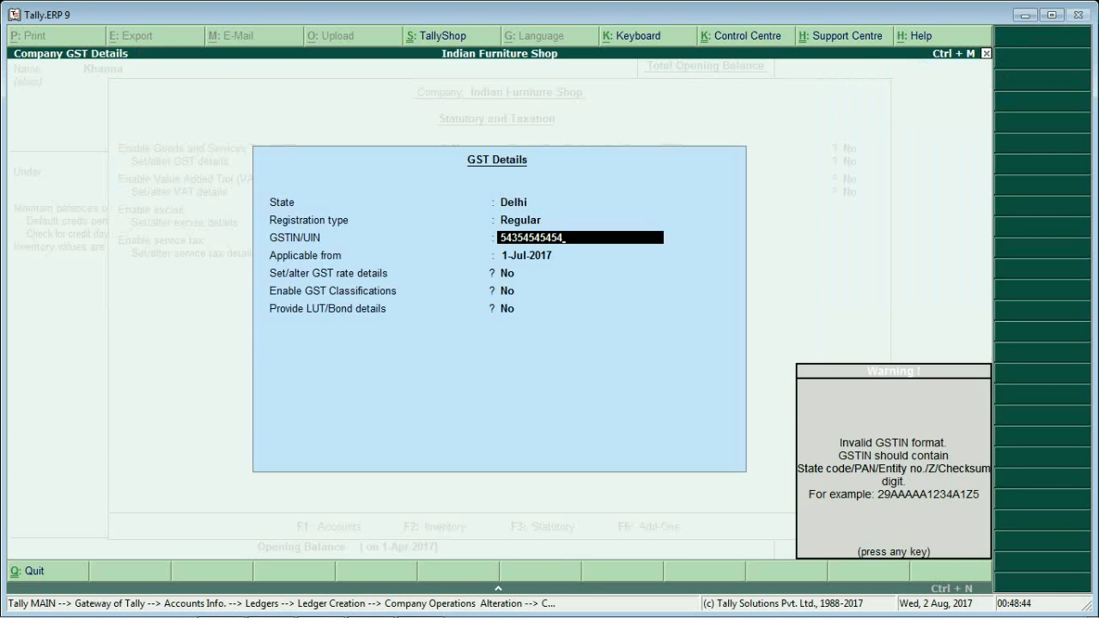
{"action": "key", "text": "ctrl+a"}
{"action": "key", "text": "ctrl+a"}
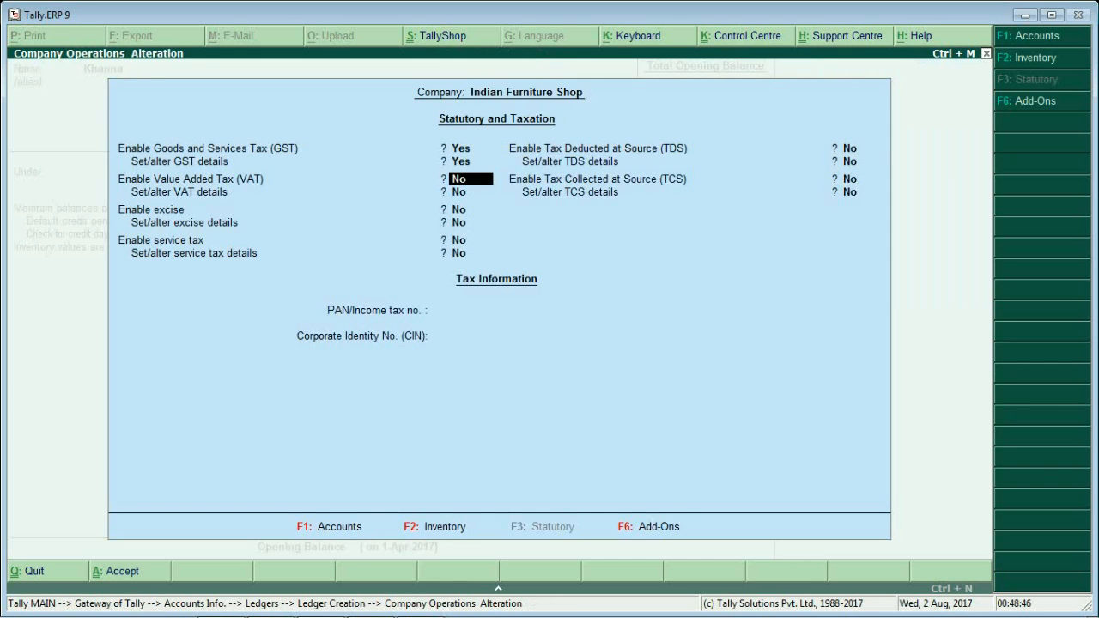
{"action": "key", "text": "ctrl+a"}
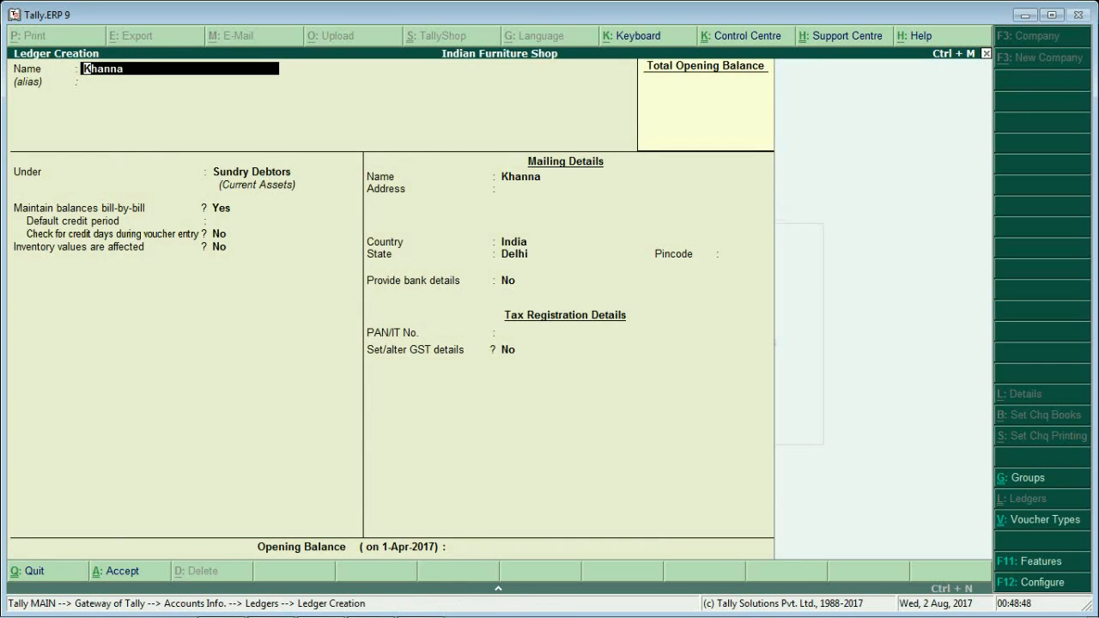
Set the customer ledger's GST registration type to Consumer and save the ledger
{"action": "left_click", "coordinate": [512, 350]}
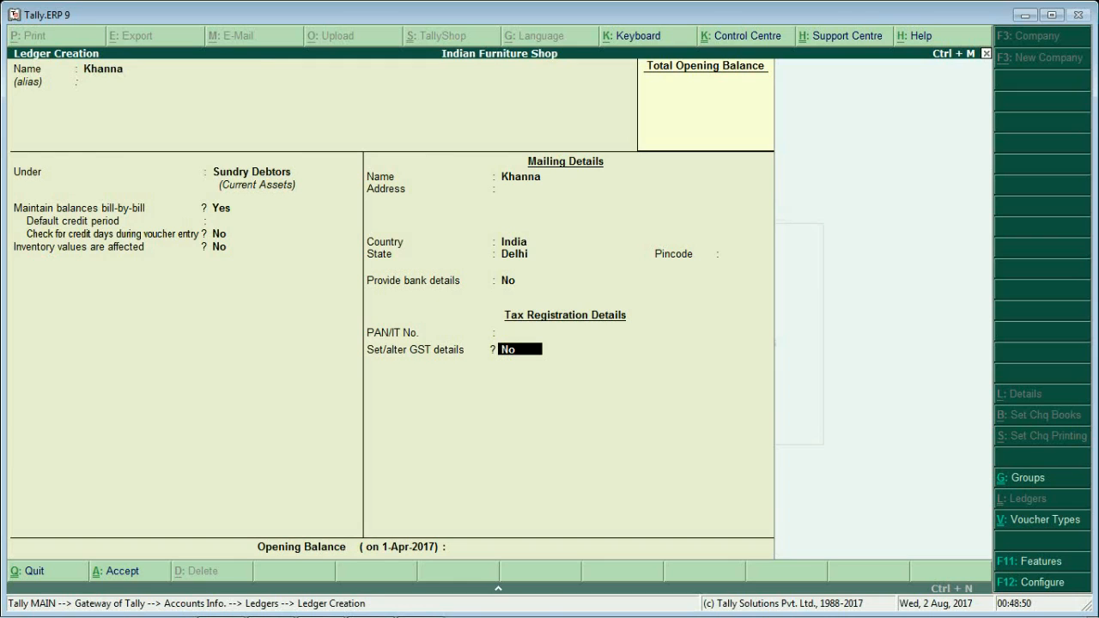
{"action": "type", "text": "yes"}
{"action": "key", "text": "Return"}
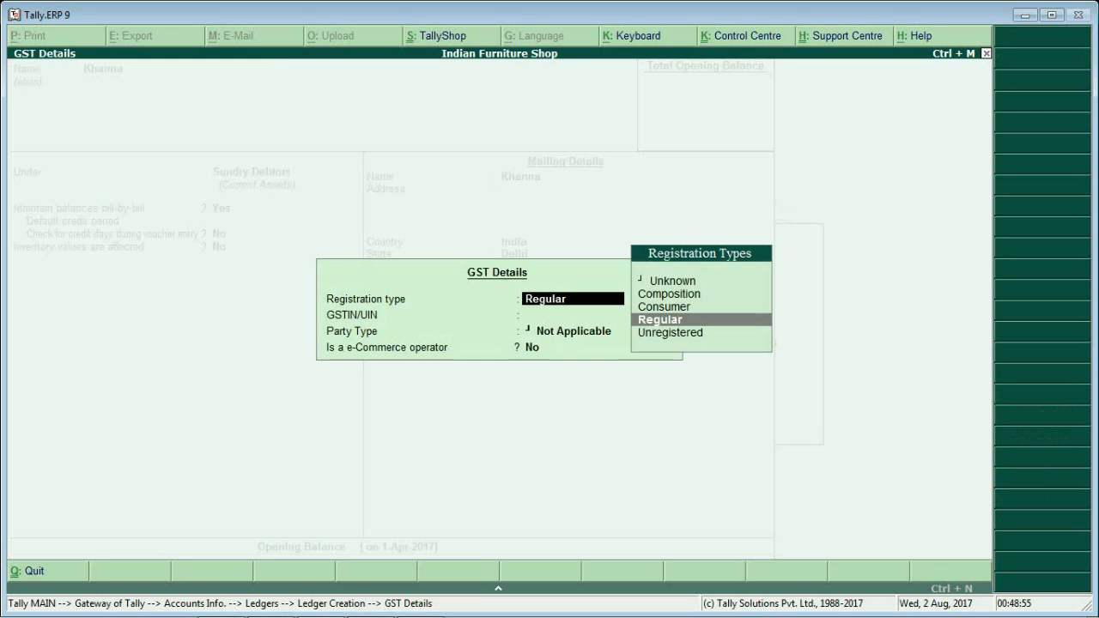
{"action": "key", "text": "Up"}
{"action": "key", "text": "Return"}
{"action": "key", "text": "Return"}
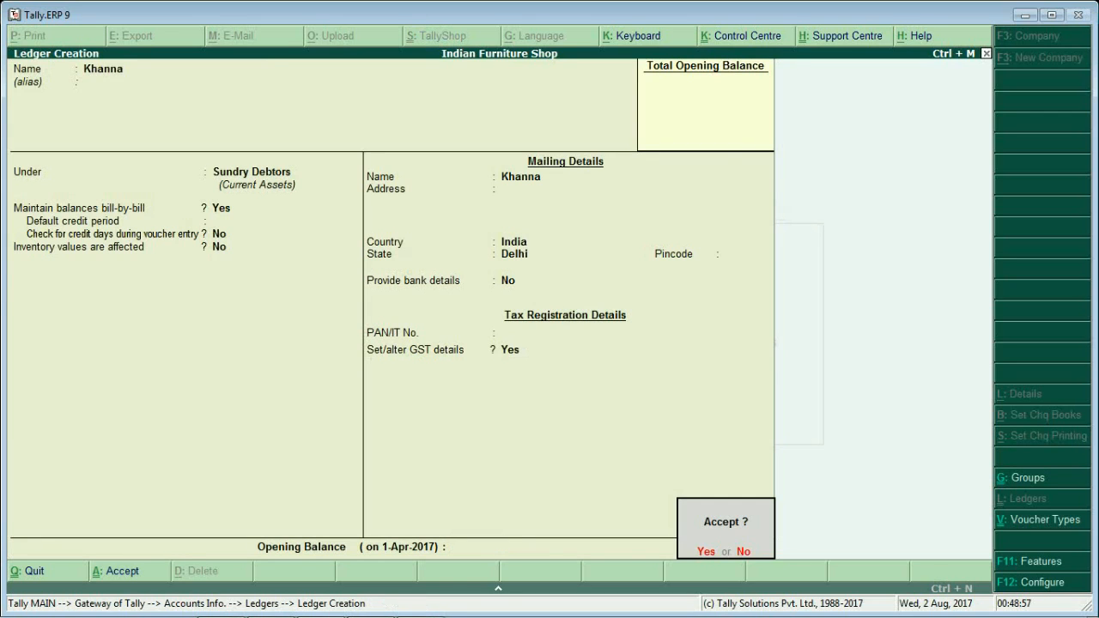
{"action": "key", "text": "Return"}
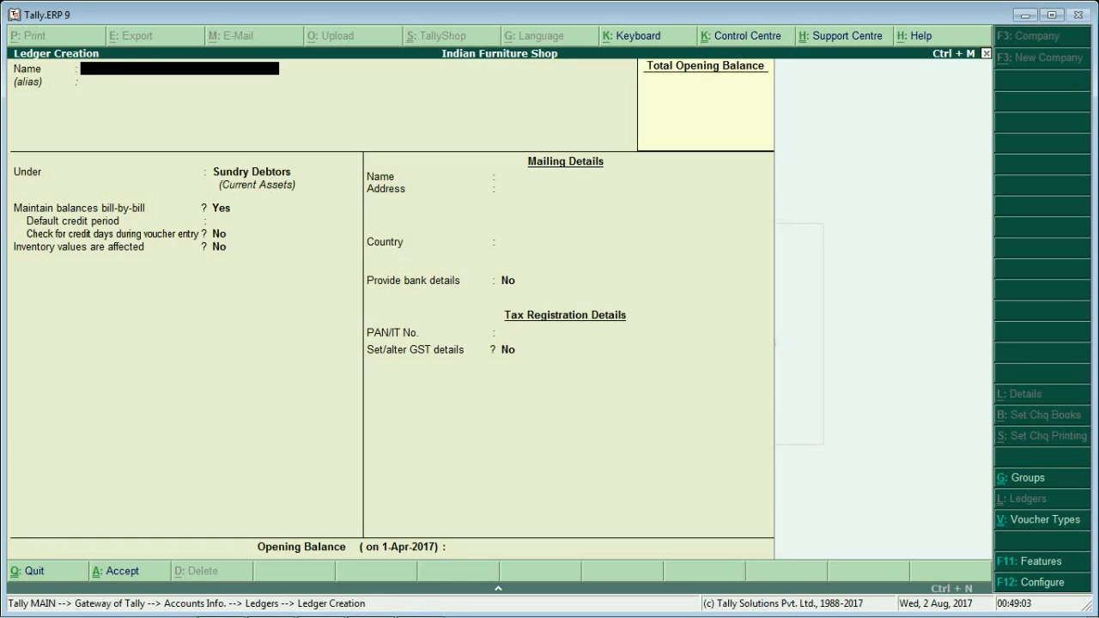
Name the new ledger Sales and place it under the Sales Accounts group
{"action": "type", "text": "Sales"}
{"action": "key", "text": "Return"}
{"action": "key", "text": "Return"}
{"action": "type", "text": "Sa"}
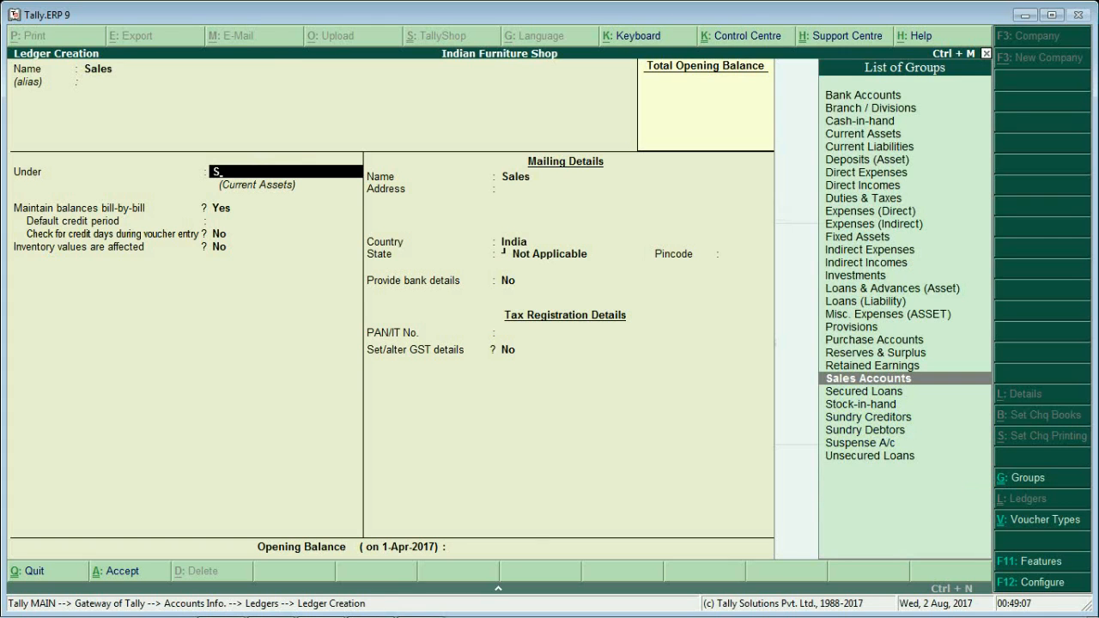
{"action": "key", "text": "Return"}
Fill in the Sales ledger's remaining GST supply information and save the ledger
{"action": "key", "text": "Return"}
{"action": "key", "text": "Return"}
{"action": "key", "text": "Return"}
{"action": "key", "text": "Down"}
{"action": "key", "text": "Return"}
{"action": "key", "text": "Return"}
{"action": "key", "text": "Return"}
{"action": "key", "text": "Return"}
Name a new ledger CGST under Duties & Taxes with GST as its type of duty
{"action": "type", "text": "CGST"}
{"action": "key", "text": "Return"}
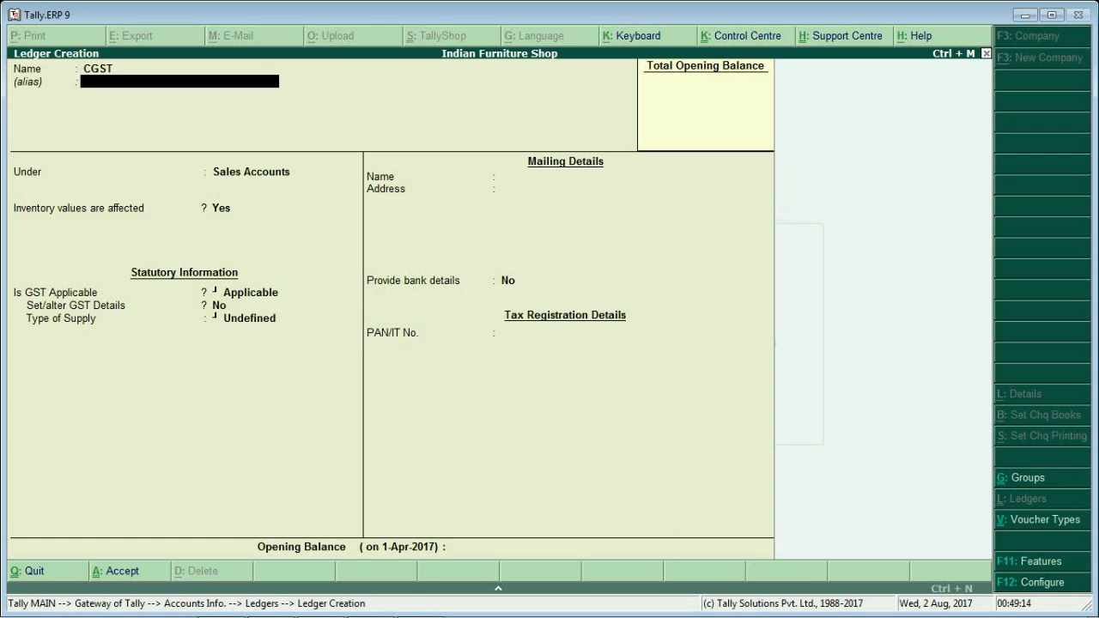
{"action": "key", "text": "Return"}
{"action": "type", "text": "du"}
{"action": "key", "text": "Return"}
{"action": "key", "text": "Up"}
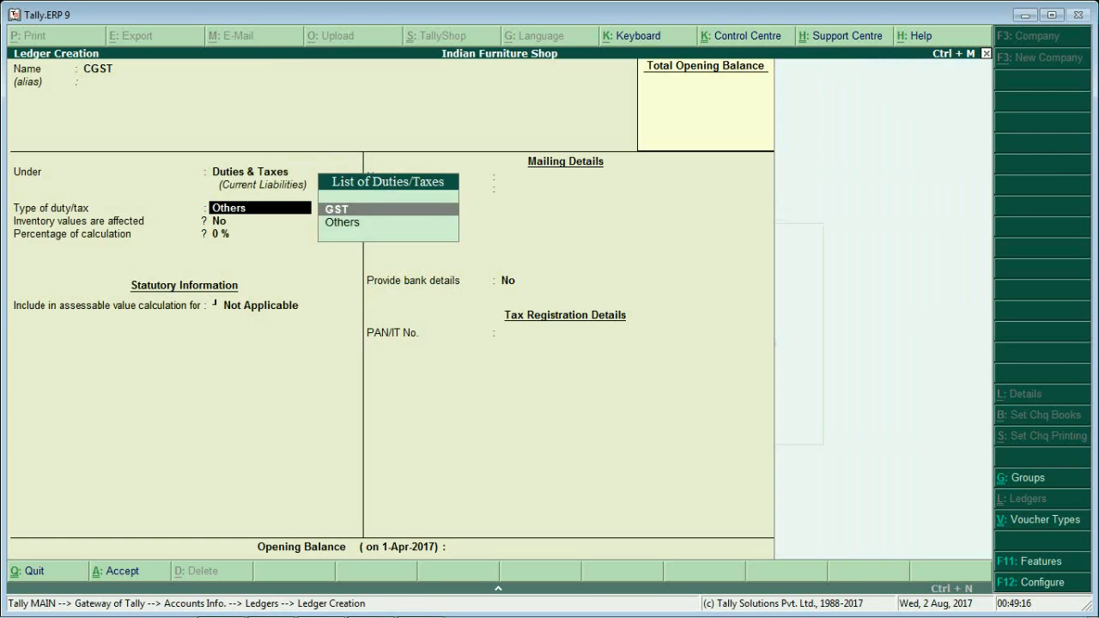
{"action": "key", "text": "Return"}
Set the CGST ledger's tax type to Central Tax and save the ledger
{"action": "key", "text": "Down"}
{"action": "key", "text": "Up"}
{"action": "key", "text": "Return"}
{"action": "key", "text": "Return"}
{"action": "key", "text": "Return"}
{"action": "key", "text": "Return"}
Name a new ledger SGST under Duties & Taxes with GST as its type of duty
{"action": "type", "text": "SGST"}
{"action": "key", "text": "Return"}
{"action": "key", "text": "Return"}
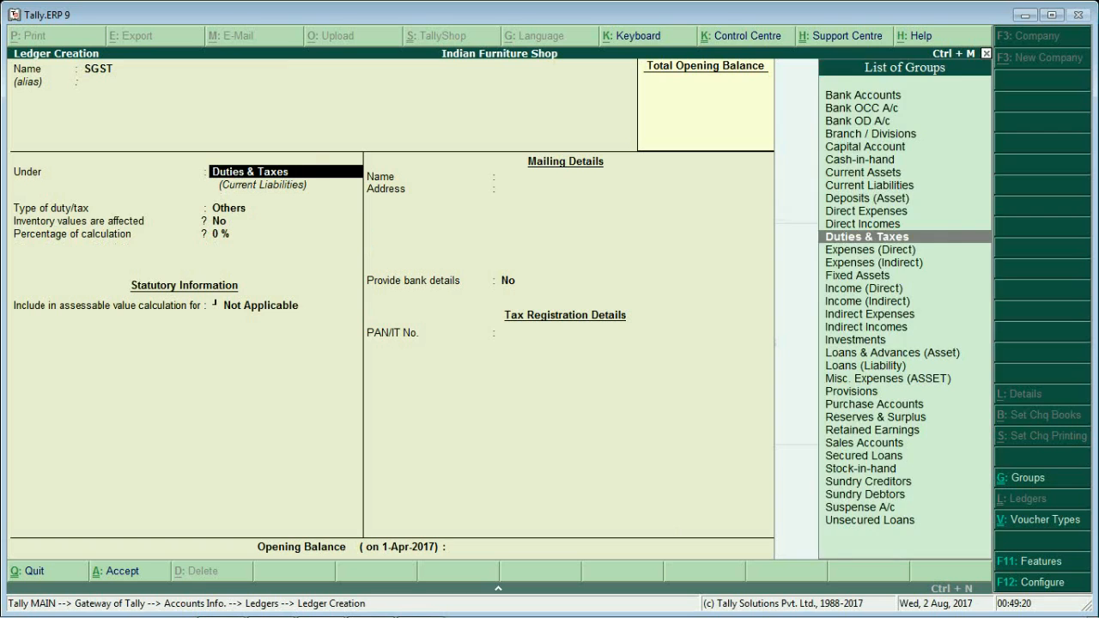
{"action": "key", "text": "Return"}
{"action": "key", "text": "Up"}
{"action": "key", "text": "Return"}
Set the SGST ledger's tax type to State Tax and save the ledger
{"action": "key", "text": "Down"}
{"action": "key", "text": "Down"}
{"action": "key", "text": "Down"}
{"action": "key", "text": "Return"}
{"action": "key", "text": "Return"}
{"action": "key", "text": "Return"}
{"action": "key", "text": "Return"}
{"action": "key", "text": "Return"}
{"action": "key", "text": "Return"}
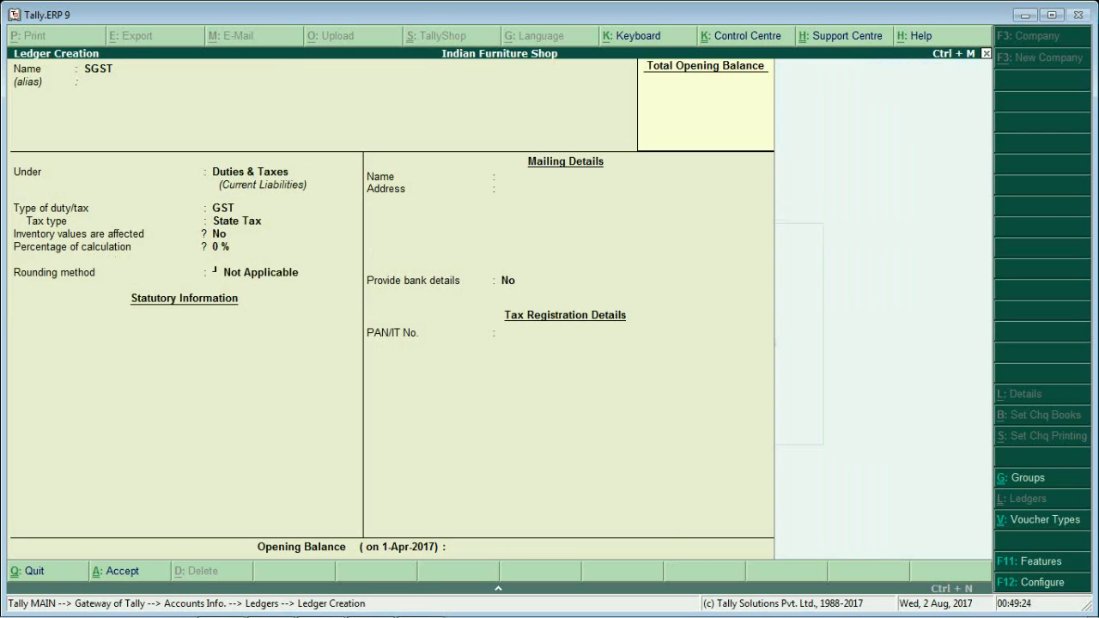
Name a new ledger IGST under Duties & Taxes with GST as its type of duty
{"action": "type", "text": "IGST"}
{"action": "key", "text": "Return"}
{"action": "key", "text": "Return"}
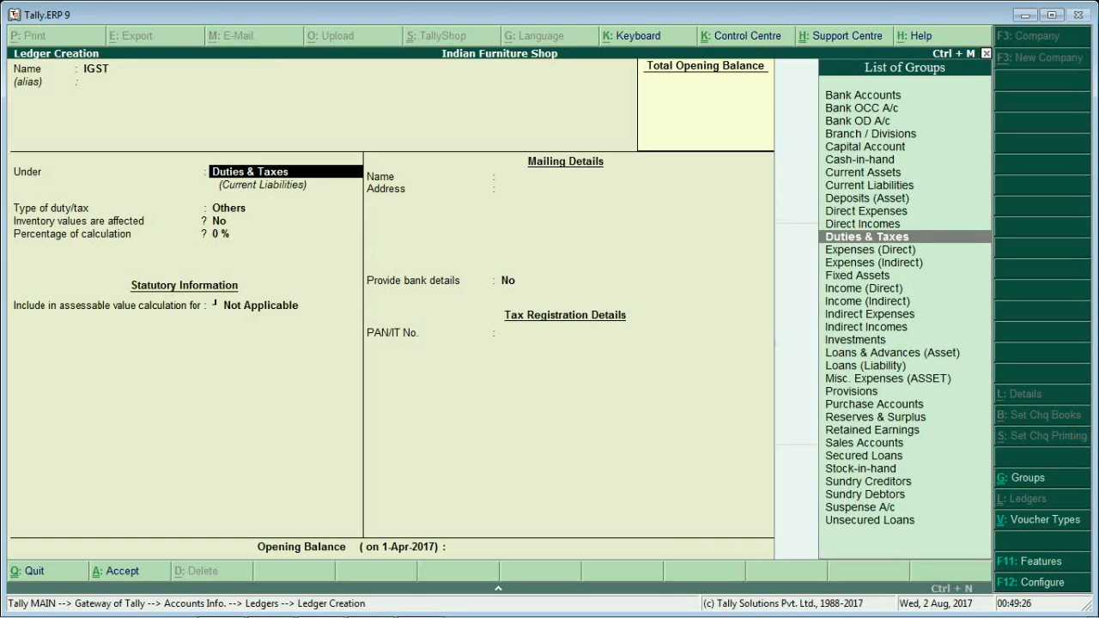
{"action": "key", "text": "Return"}
{"action": "key", "text": "Up"}
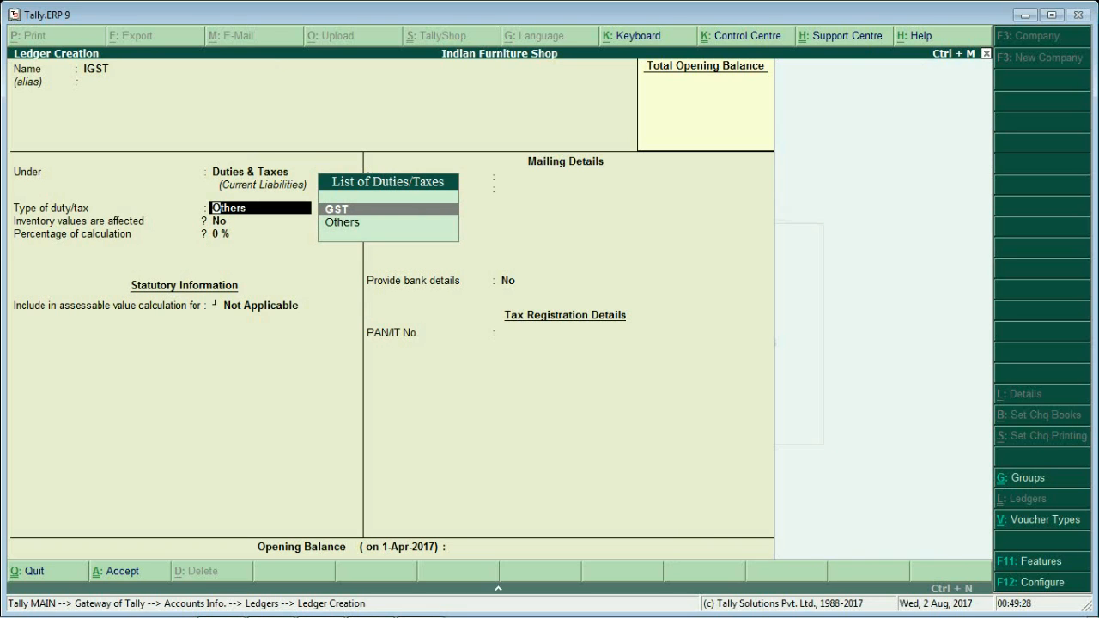
{"action": "key", "text": "Return"}
Set the IGST ledger's tax type to Integrated Tax, save it and leave ledger creation
{"action": "key", "text": "Down"}
{"action": "key", "text": "Down"}
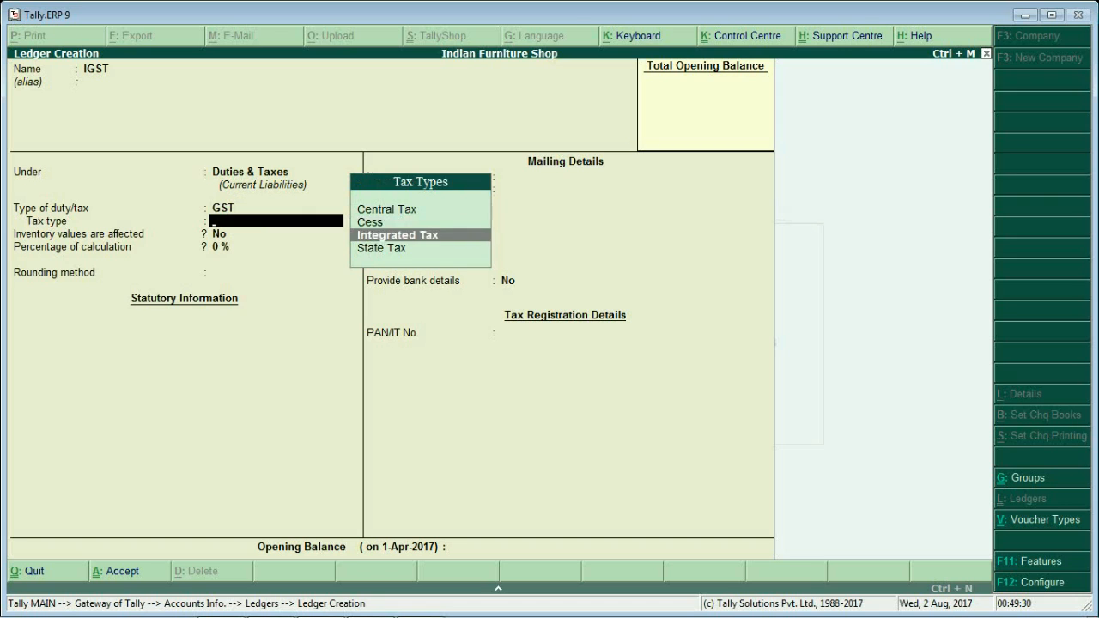
{"action": "key", "text": "Return"}
{"action": "key", "text": "Return"}
{"action": "key", "text": "Escape"}
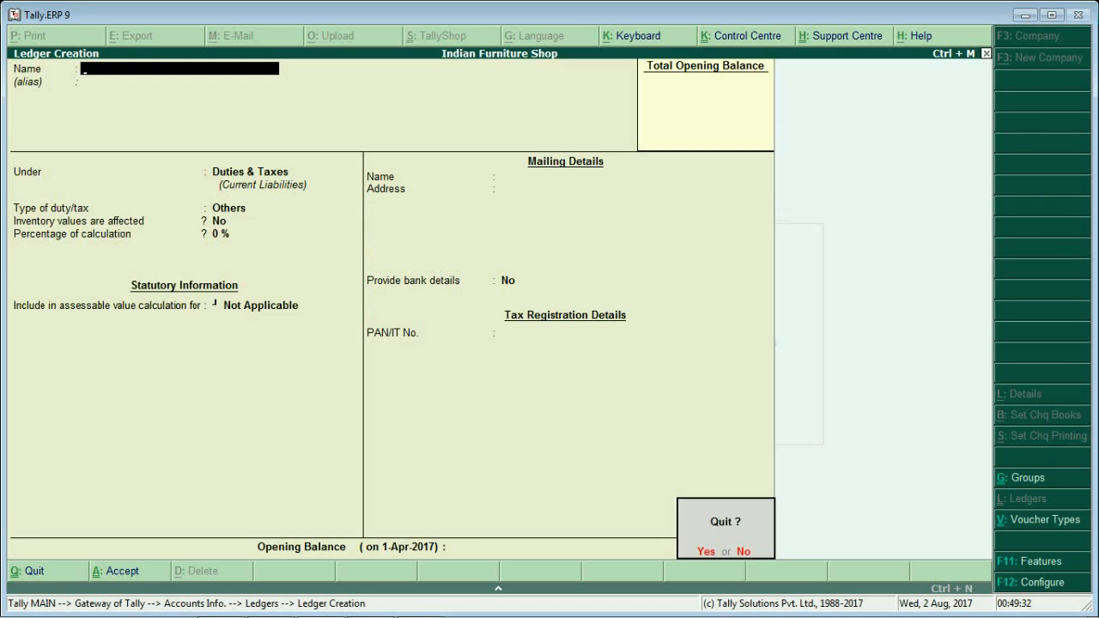
{"action": "key", "text": "y"}
{"action": "key", "text": "Escape"}
{"action": "key", "text": "Escape"}
Create a simple unit of measure with the symbol PCS and zero decimal places
{"action": "key", "text": "Return"}
{"action": "key", "text": "Down"}
{"action": "key", "text": "Down"}
{"action": "key", "text": "Return"}
{"action": "key", "text": "Return"}
{"action": "type", "text": "PCS"}
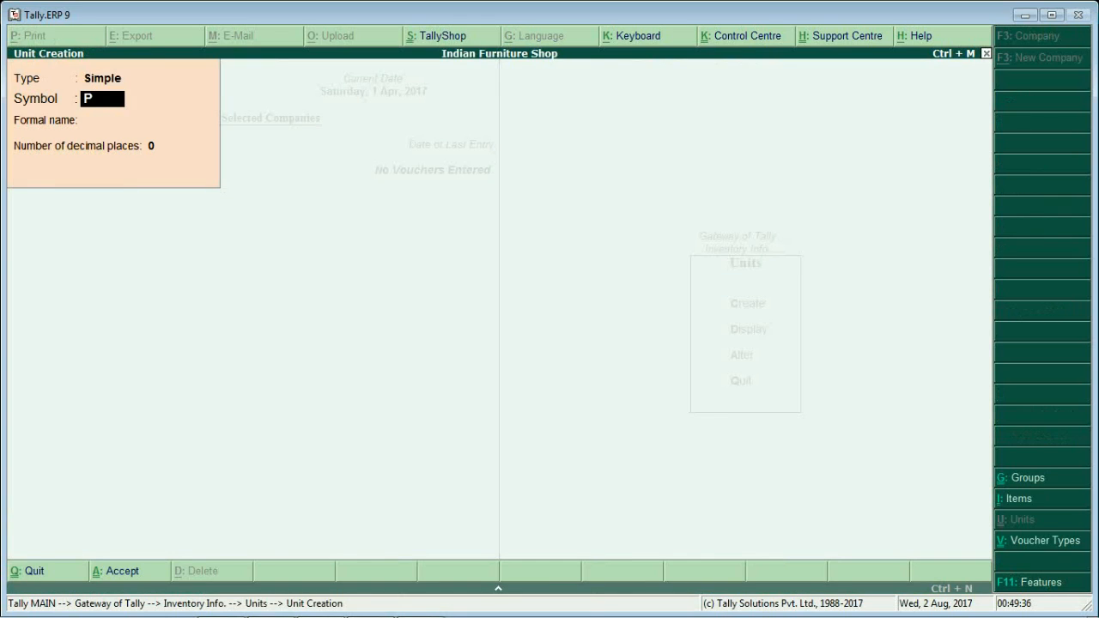
{"action": "key", "text": "Return"}
{"action": "key", "text": "Return"}
{"action": "key", "text": "Return"}
{"action": "key", "text": "Escape"}
{"action": "key", "text": "y"}
{"action": "key", "text": "Escape"}
Start a new stock group named FURNITURE under Primary, with item quantities set to be added
{"action": "key", "text": "Up"}
{"action": "key", "text": "Up"}
{"action": "key", "text": "Return"}
{"action": "key", "text": "Return"}
{"action": "type", "text": "FURNITURE"}
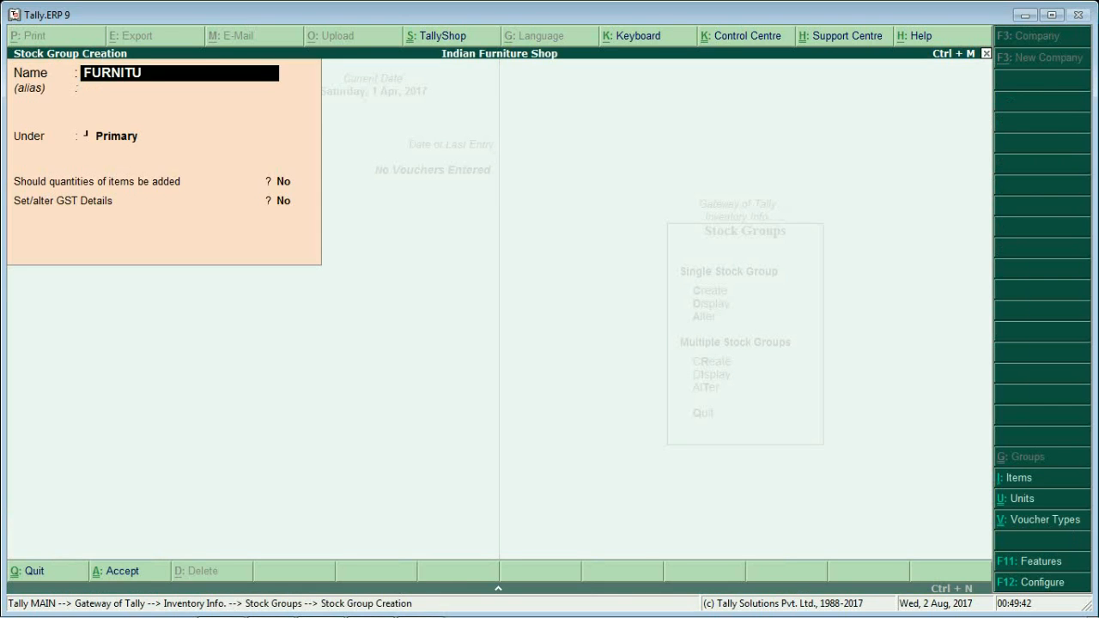
{"action": "key", "text": "Return"}
{"action": "key", "text": "Return"}
{"action": "key", "text": "Return"}
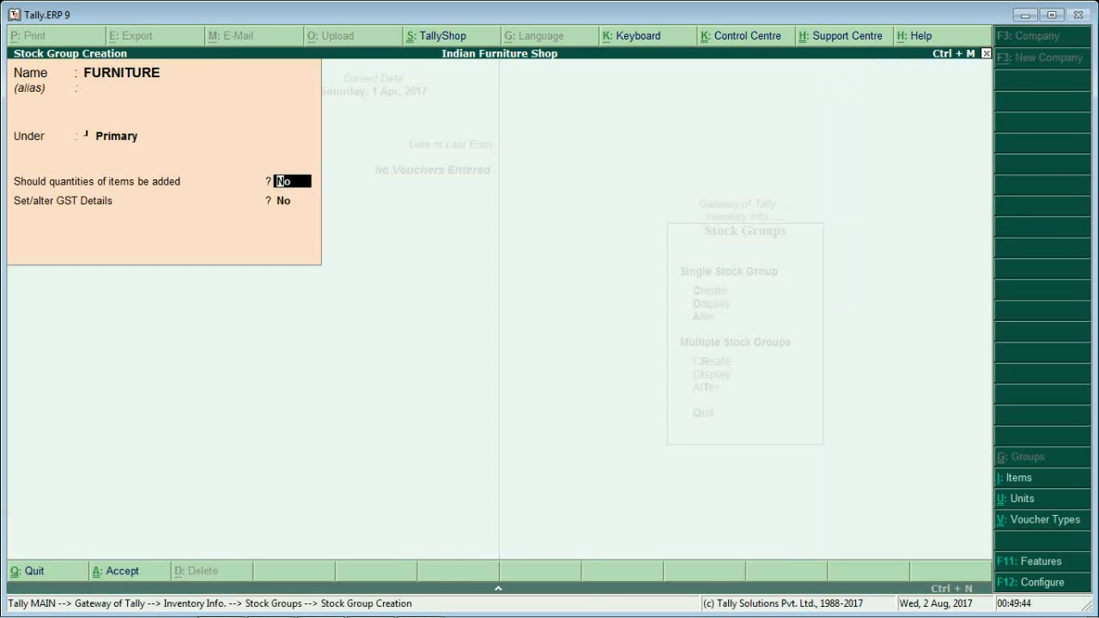
{"action": "key", "text": "y"}
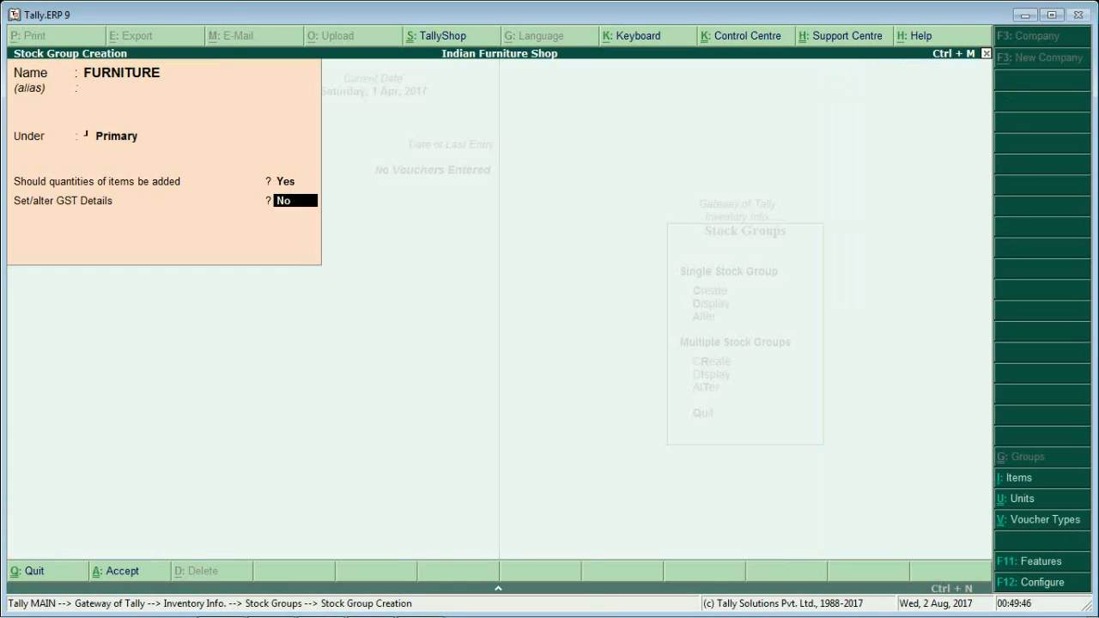
Turn on GST details for the stock group, entering FURNITURE as description and 9401 as the HSN/SAC code
{"action": "type", "text": "yF"}
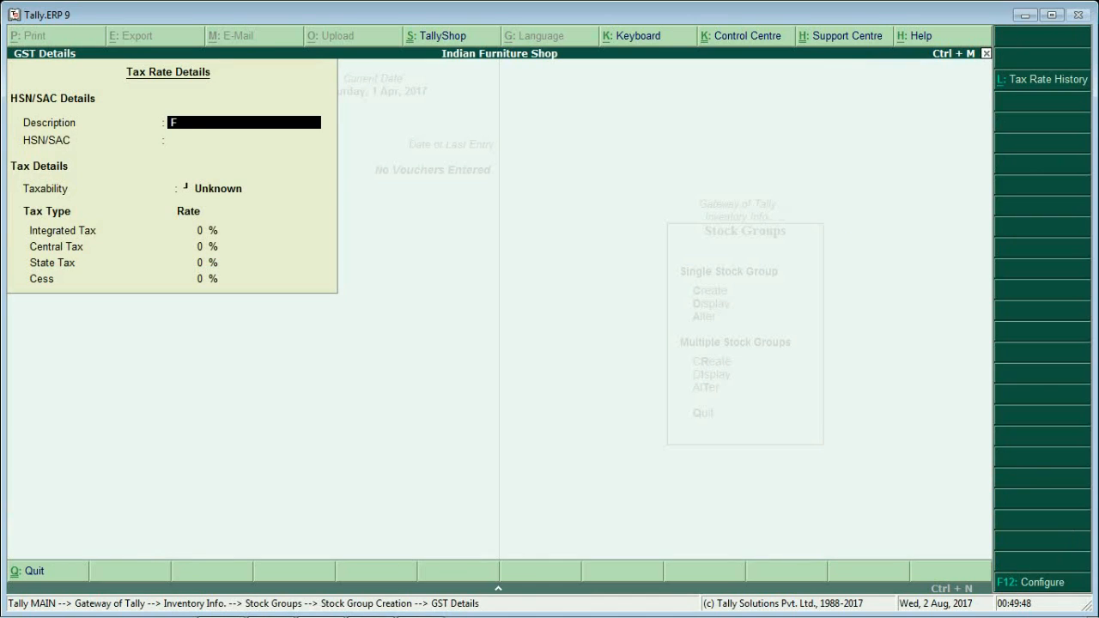
{"action": "type", "text": "URNITURE"}
{"action": "key", "text": "Return"}
{"action": "type", "text": "9401"}
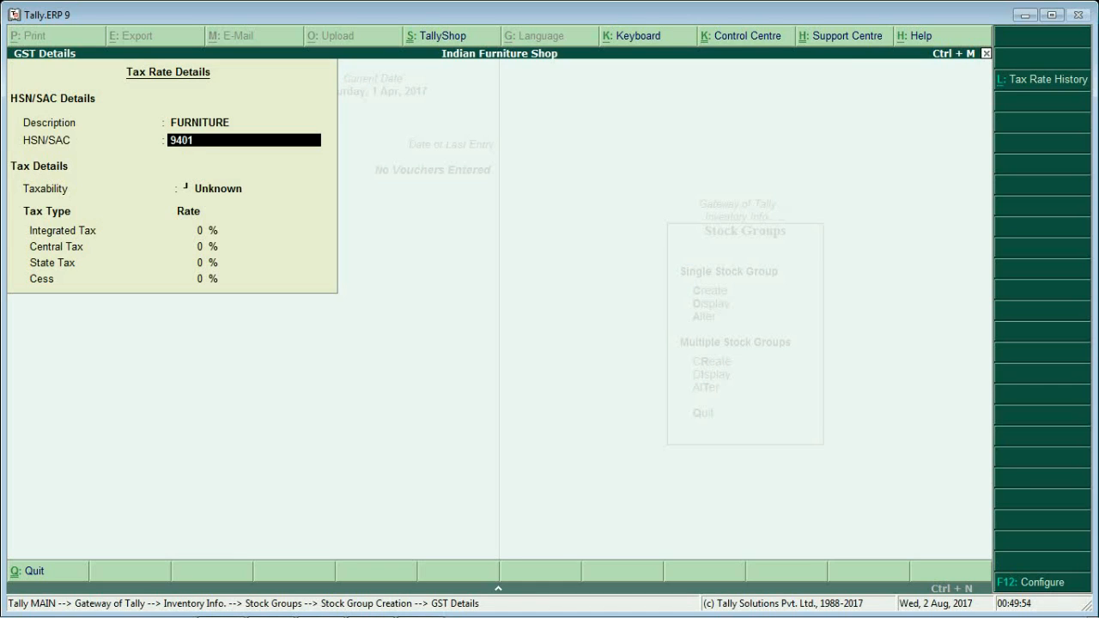
{"action": "key", "text": "Return"}
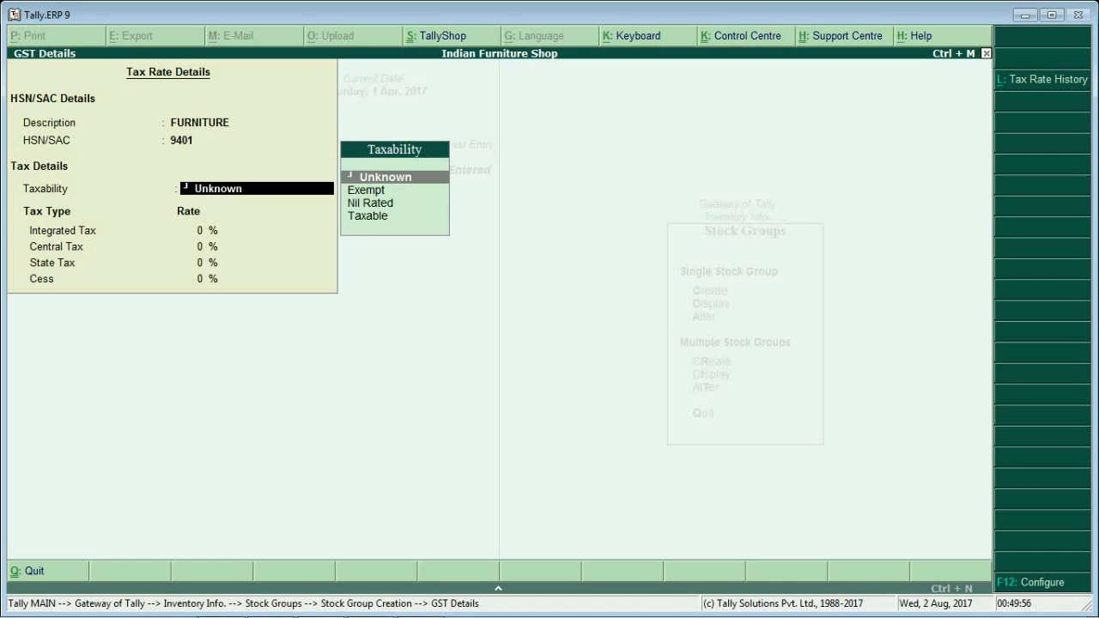
Set the FURNITURE group's taxability to Taxable with an integrated tax rate of 18%
{"action": "key", "text": "Down"}
{"action": "key", "text": "Down"}
{"action": "key", "text": "Down"}
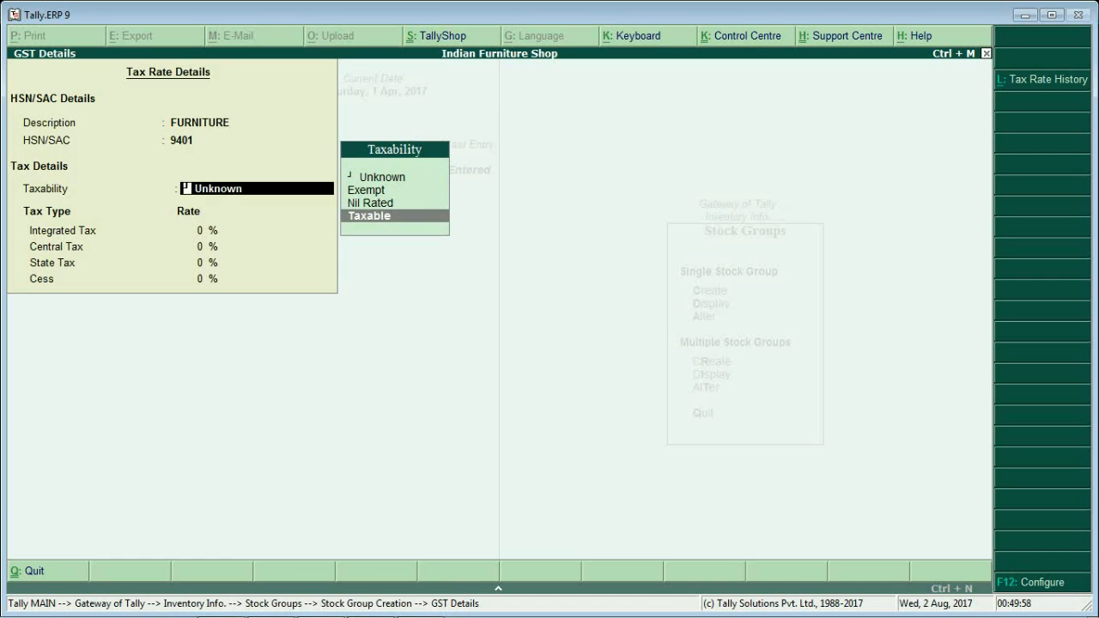
{"action": "key", "text": "Return"}
{"action": "type", "text": "18"}
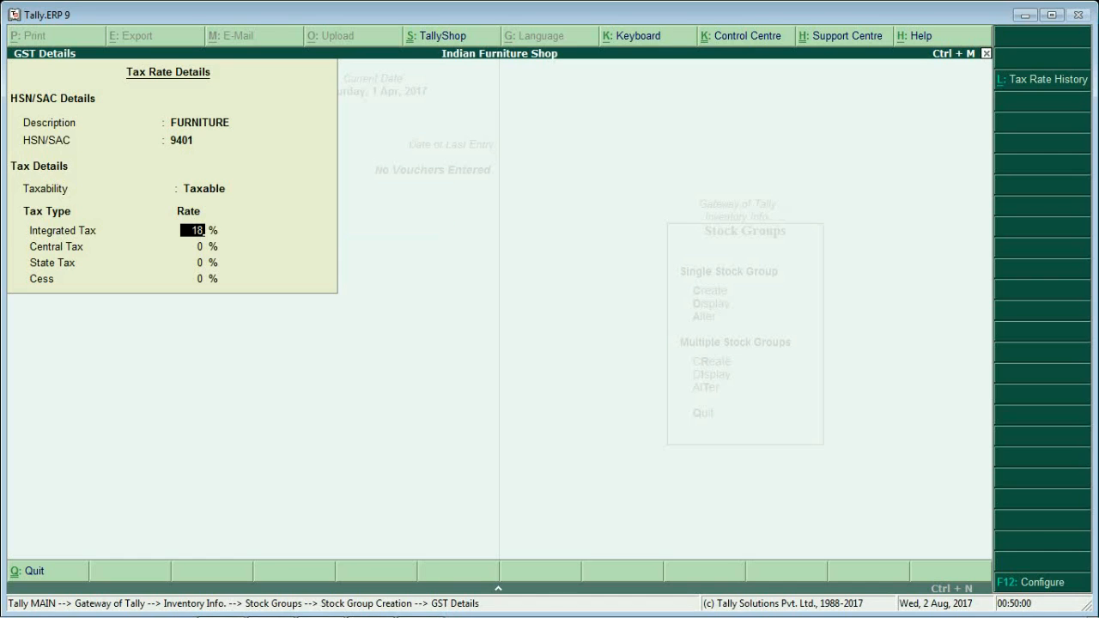
{"action": "key", "text": "Return"}
Accept the remaining tax rates, save the FURNITURE stock group and return to the inventory masters
{"action": "key", "text": "Return"}
{"action": "key", "text": "Return"}
{"action": "key", "text": "Return"}
{"action": "key", "text": "Return"}
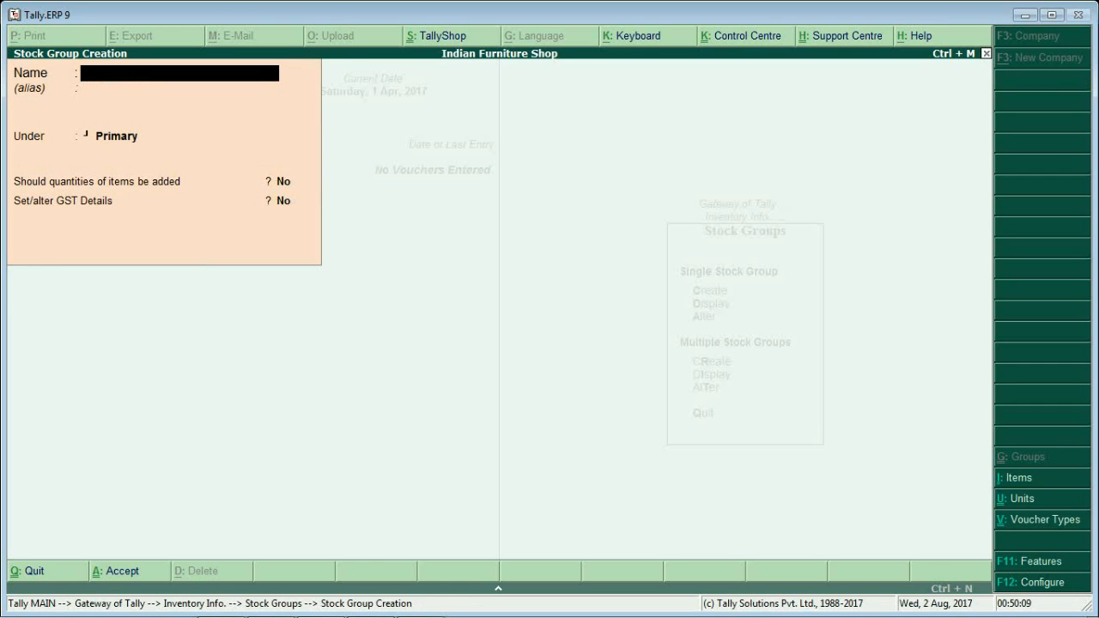
{"action": "key", "text": "Escape"}
{"action": "key", "text": "Return"}
{"action": "key", "text": "Escape"}
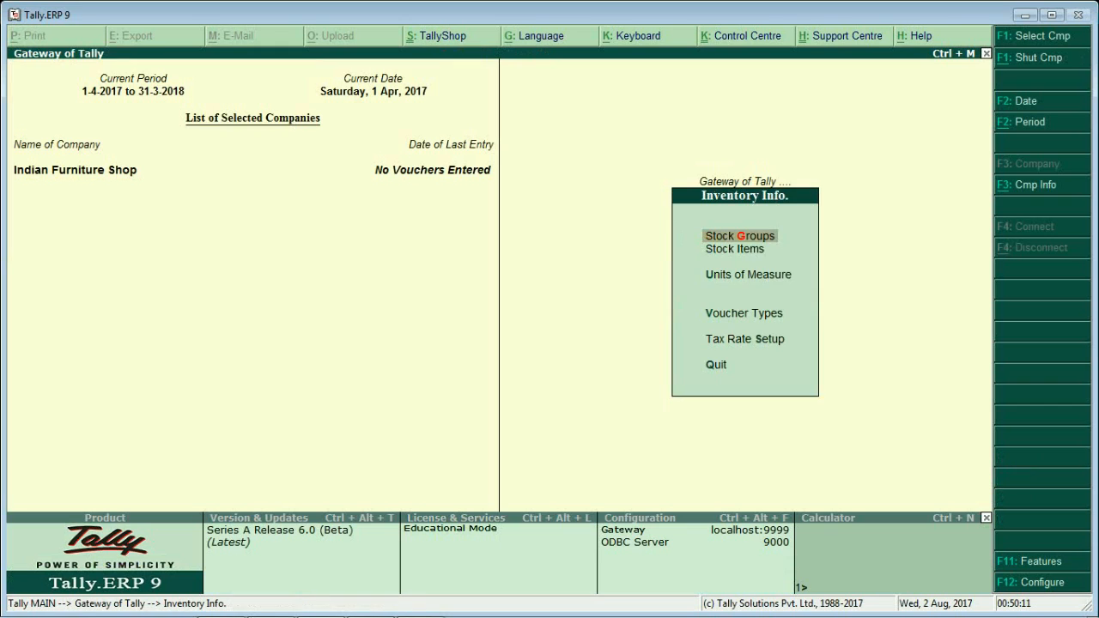
Start a new stock item named ALMIRA and place it under the FURNITURE group
{"action": "key", "text": "Down"}
{"action": "key", "text": "Return"}
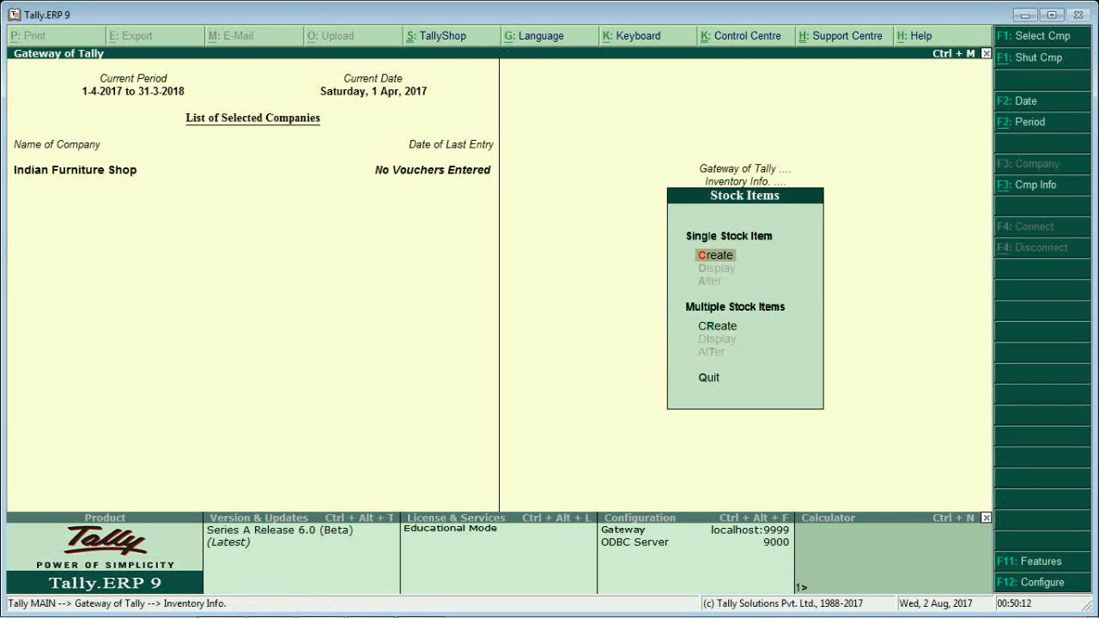
{"action": "key", "text": "Return"}
{"action": "type", "text": "ALMIRA"}
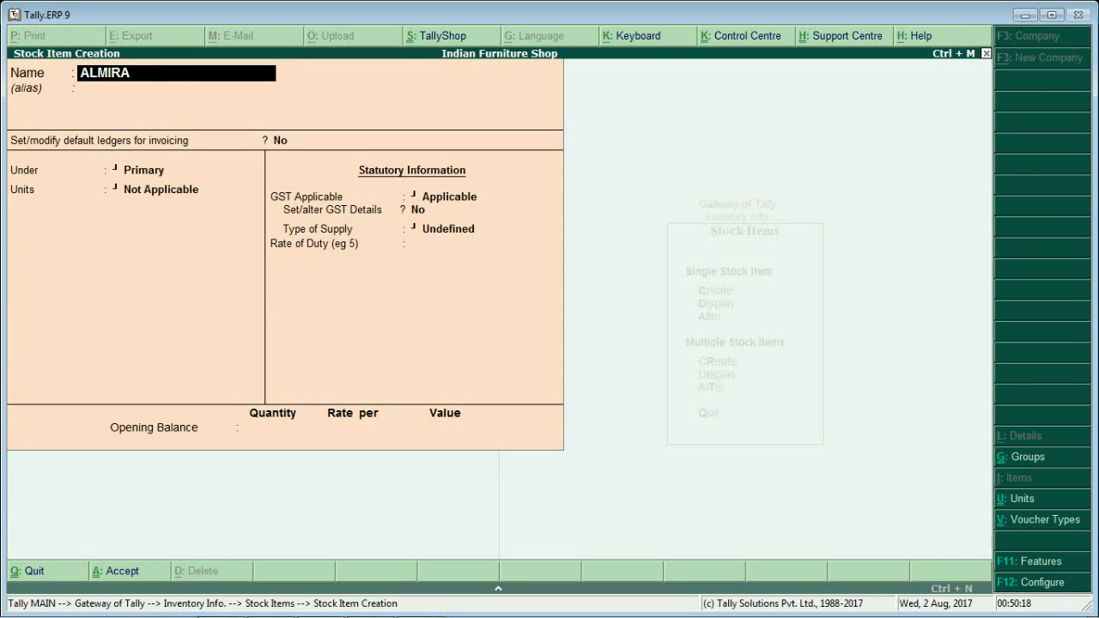
{"action": "key", "text": "Return"}
{"action": "key", "text": "Return"}
{"action": "key", "text": "Return"}
{"action": "key", "text": "Down"}
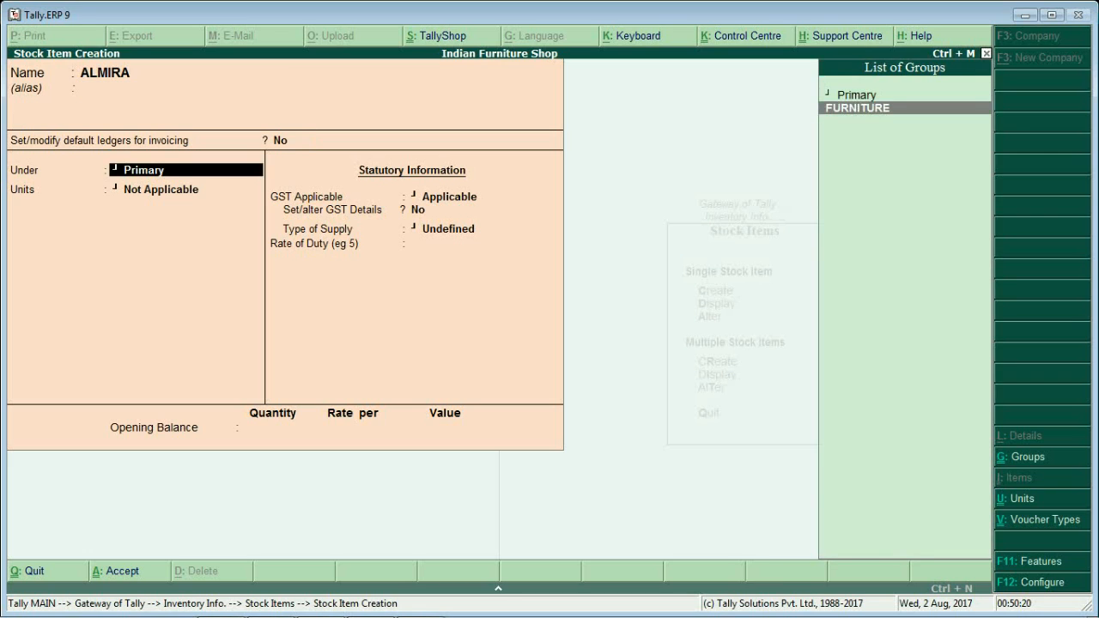
{"action": "key", "text": "Return"}
Set ALMIRA's unit to PCS and accept the default component, GST and duty settings
{"action": "key", "text": "Down"}
{"action": "key", "text": "Return"}
{"action": "key", "text": "Return"}
{"action": "key", "text": "Return"}
{"action": "key", "text": "Return"}
{"action": "key", "text": "Return"}
{"action": "key", "text": "Return"}
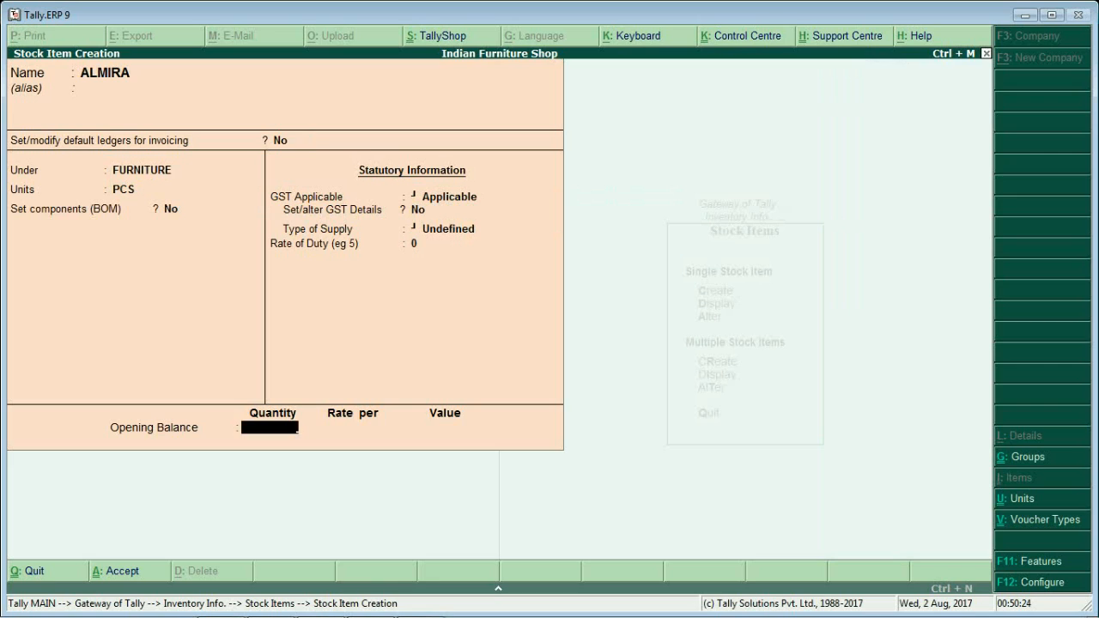
Enter an opening quantity of 50 PCS for ALMIRA without a rate and save the stock item
{"action": "type", "text": "50"}
{"action": "key", "text": "Return"}
{"action": "key", "text": "Return"}
{"action": "key", "text": "Return"}
{"action": "key", "text": "Return"}
{"action": "key", "text": "Return"}
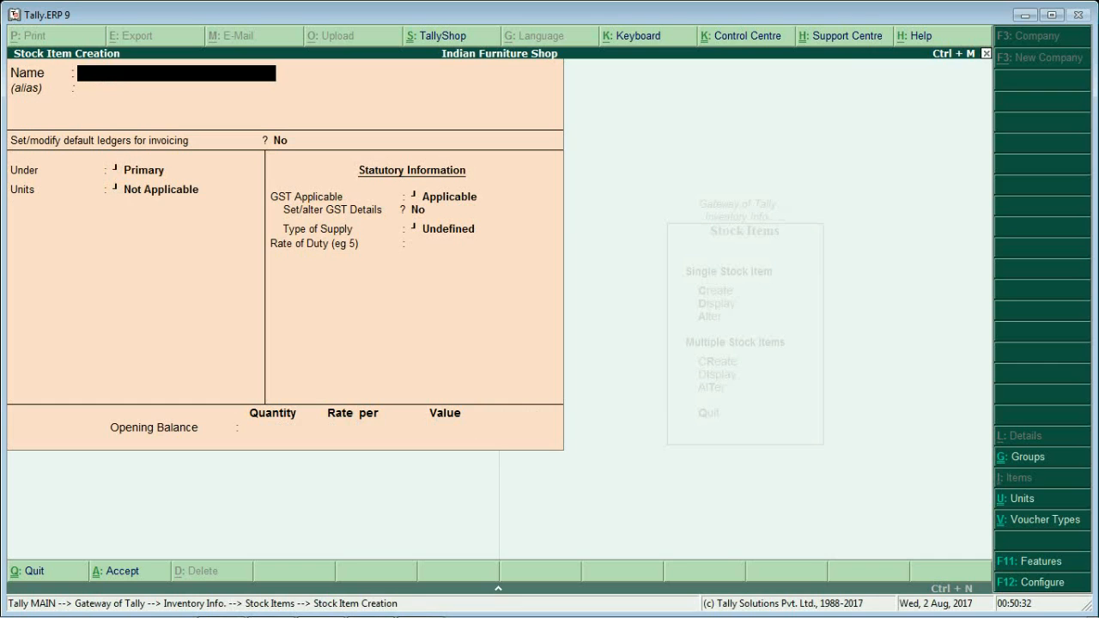
Name the next stock item CHAIR and place it under the FURNITURE group
{"action": "type", "text": "CHAIR"}
{"action": "key", "text": "Return"}
{"action": "key", "text": "Return"}
{"action": "key", "text": "Down"}
{"action": "key", "text": "Return"}
Set CHAIR's unit to PCS and accept the default component, GST and duty settings
{"action": "key", "text": "Down"}
{"action": "key", "text": "Return"}
{"action": "key", "text": "Return"}
{"action": "key", "text": "Return"}
{"action": "key", "text": "Return"}
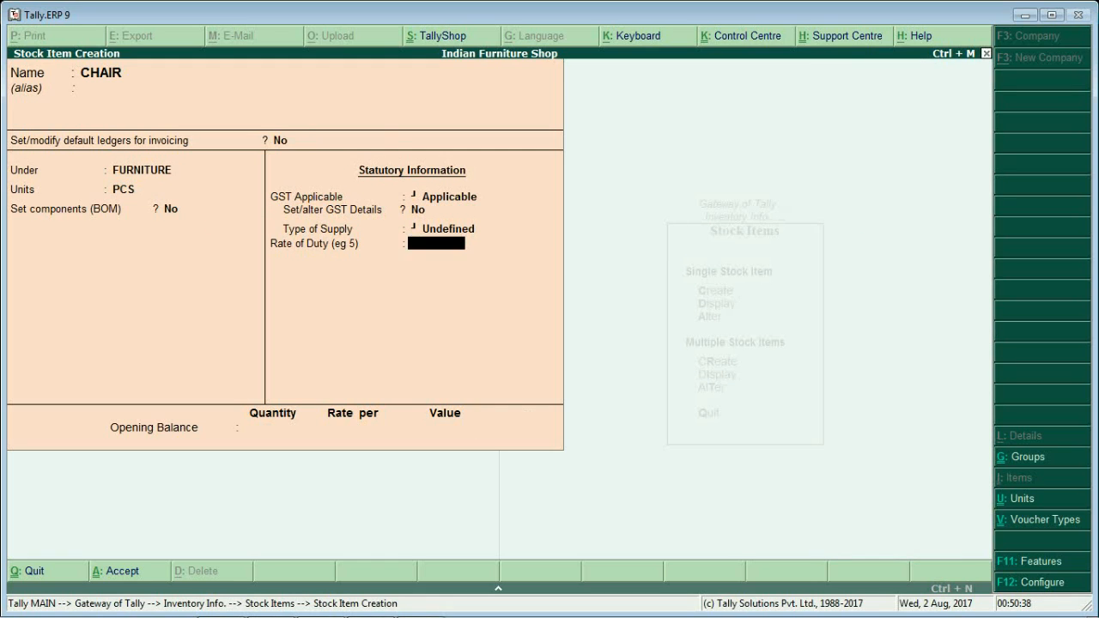
{"action": "key", "text": "Return"}
Enter an opening quantity of 50 PCS for CHAIR, save the stock item and return to the inventory masters
{"action": "type", "text": "50"}
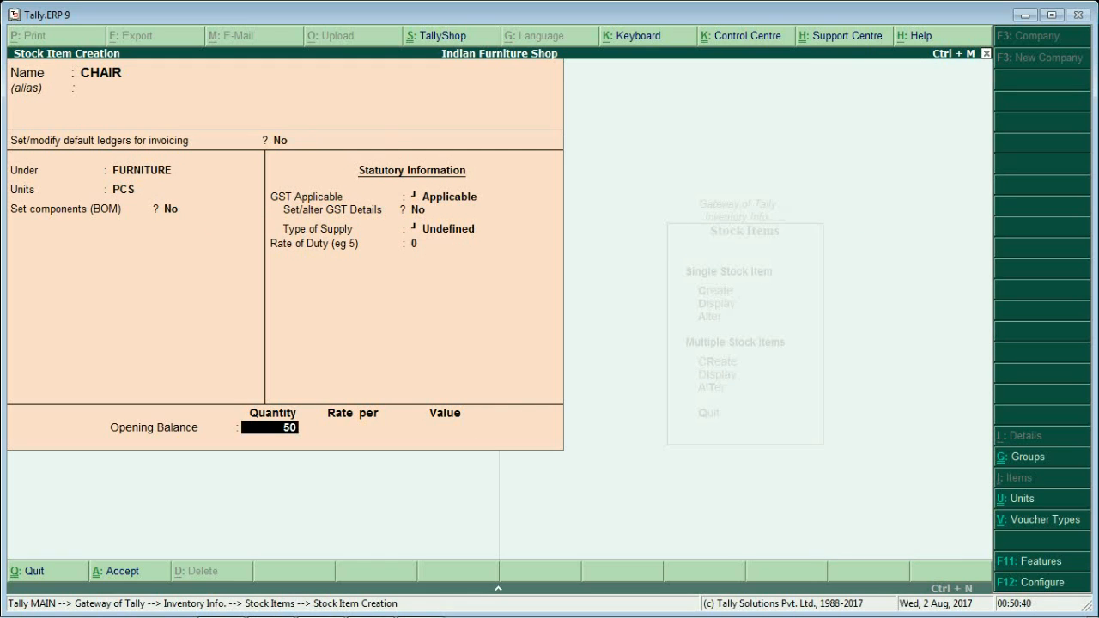
{"action": "key", "text": "Return"}
{"action": "key", "text": "Return"}
{"action": "key", "text": "Return"}
{"action": "key", "text": "Return"}
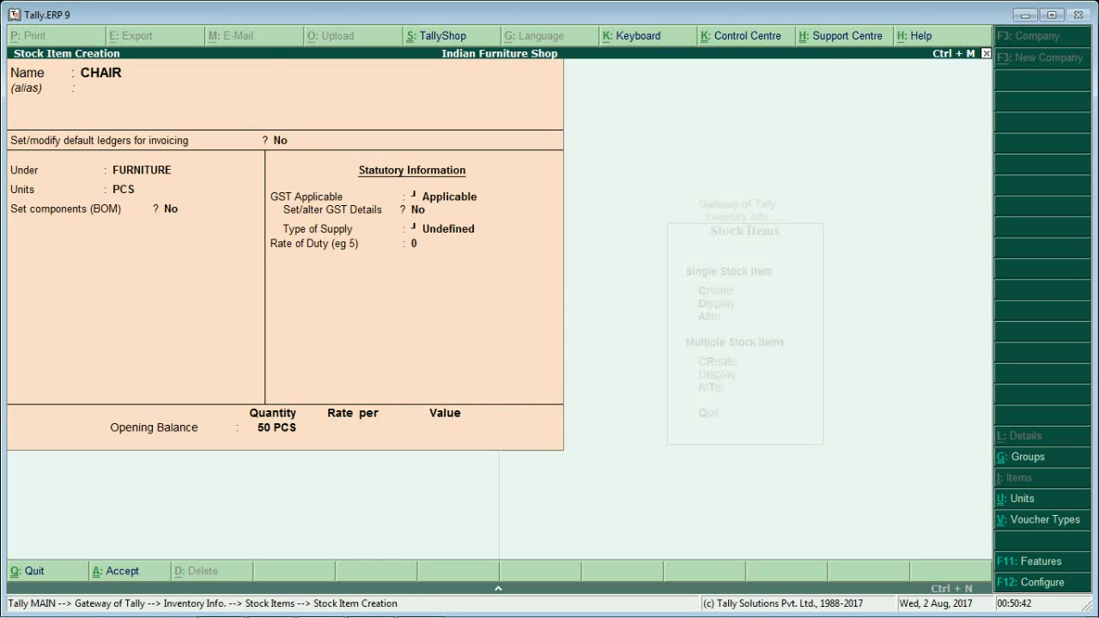
{"action": "key", "text": "Escape"}
{"action": "key", "text": "Escape"}
{"action": "key", "text": "Escape"}
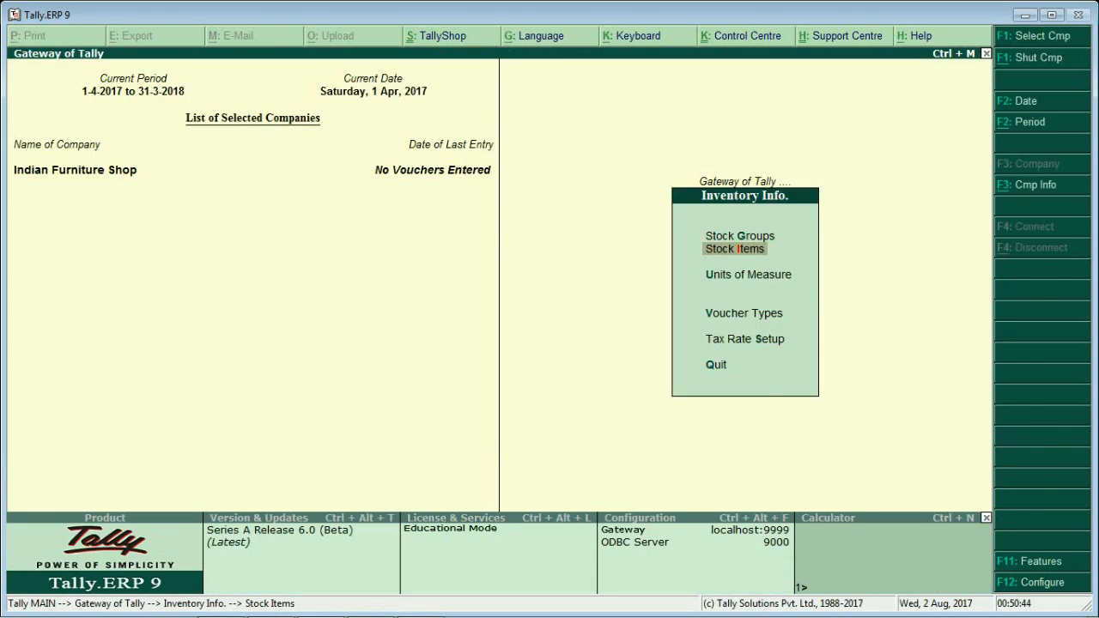
Open the stock summary report and drill into the FURNITURE group to check its item quantities
{"action": "key", "text": "Escape"}
{"action": "key", "text": "Up"}
{"action": "key", "text": "Up"}
{"action": "key", "text": "Up"}
{"action": "key", "text": "Up"}
{"action": "key", "text": "Up"}
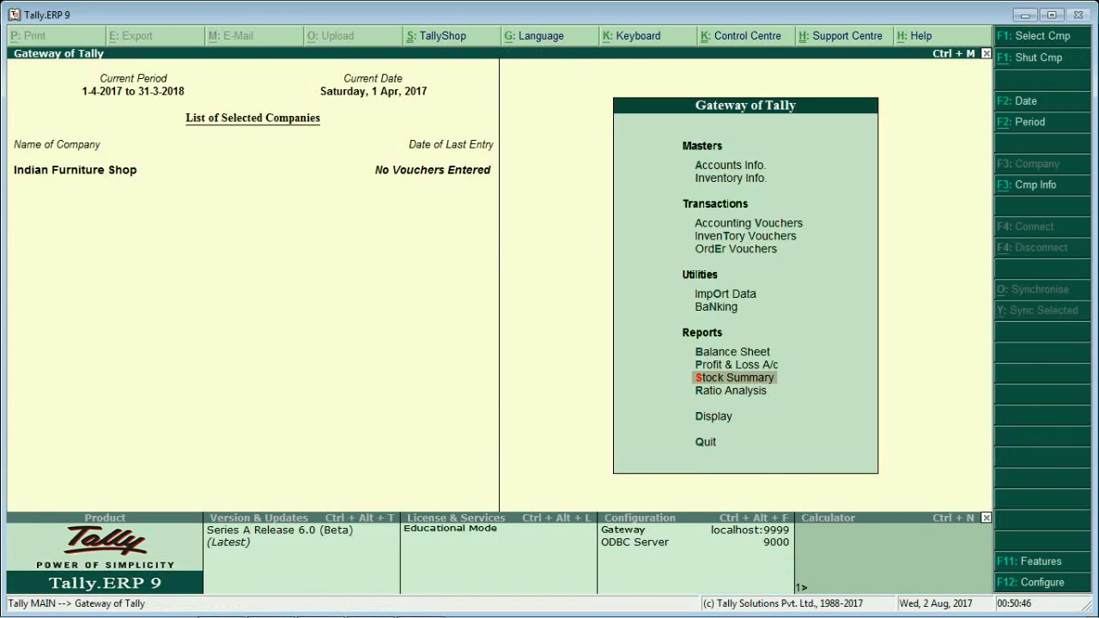
{"action": "key", "text": "Return"}
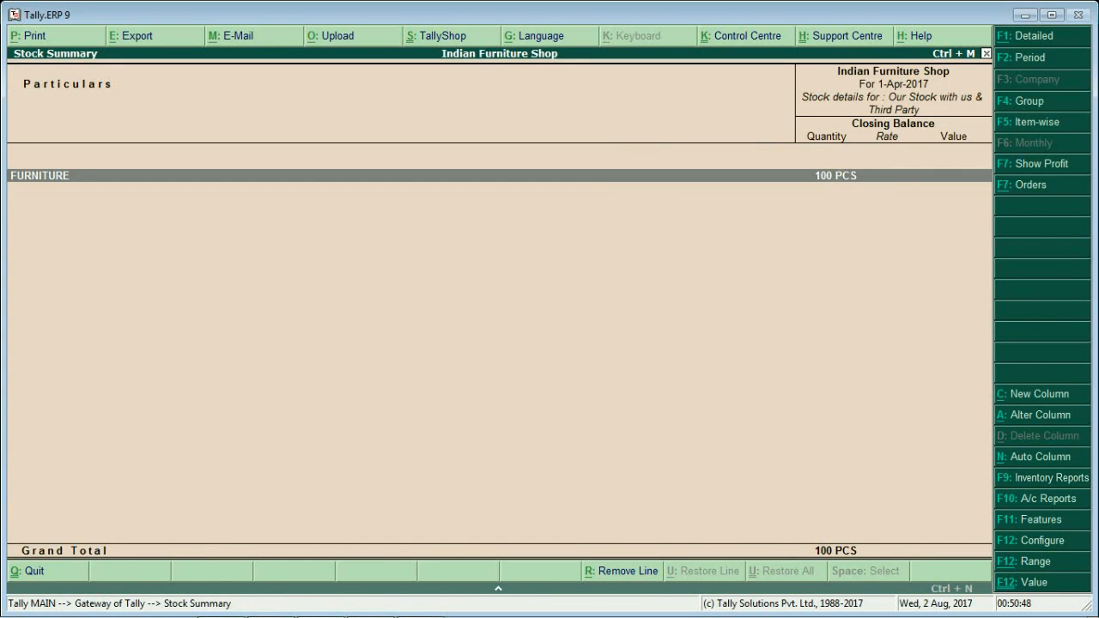
{"action": "key", "text": "Return"}
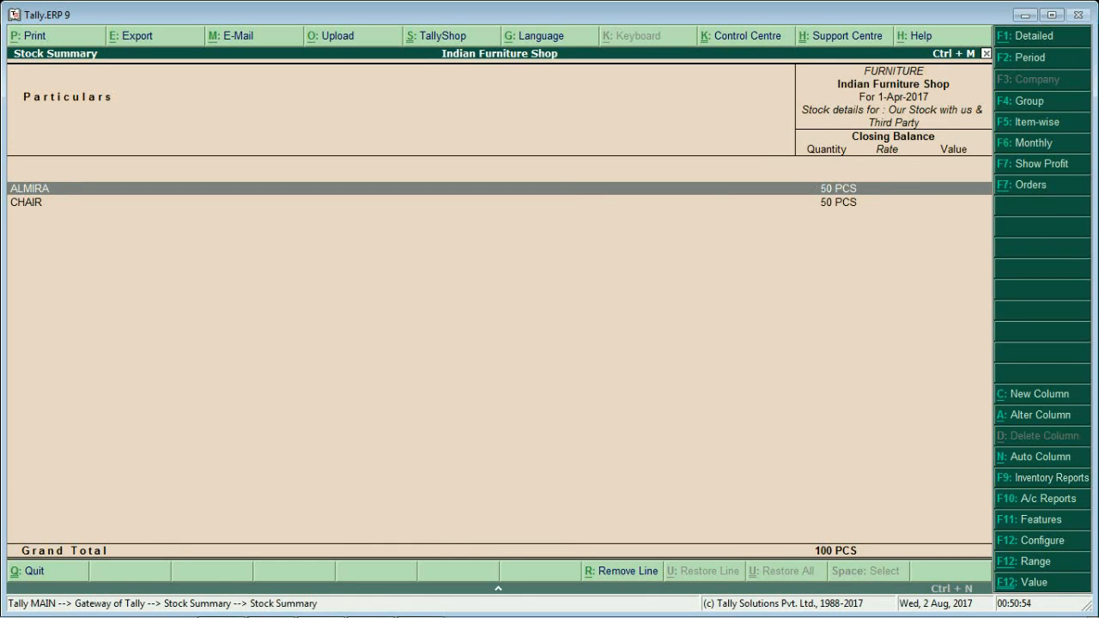
Leave the stock summary and open a new sales order voucher from voucher entry
{"action": "key", "text": "Escape"}
{"action": "key", "text": "Escape"}
{"action": "key", "text": "Up"}
{"action": "key", "text": "Up"}
{"action": "key", "text": "Up"}
{"action": "key", "text": "Up"}
{"action": "key", "text": "Up"}
{"action": "key", "text": "Up"}
{"action": "key", "text": "Up"}
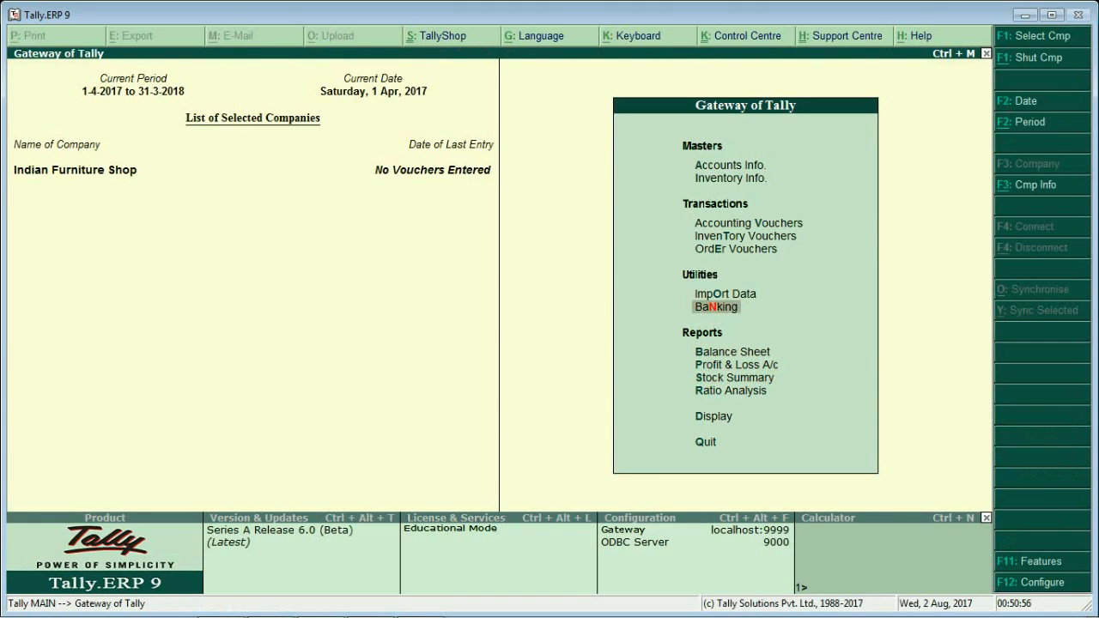
{"action": "key", "text": "Return"}
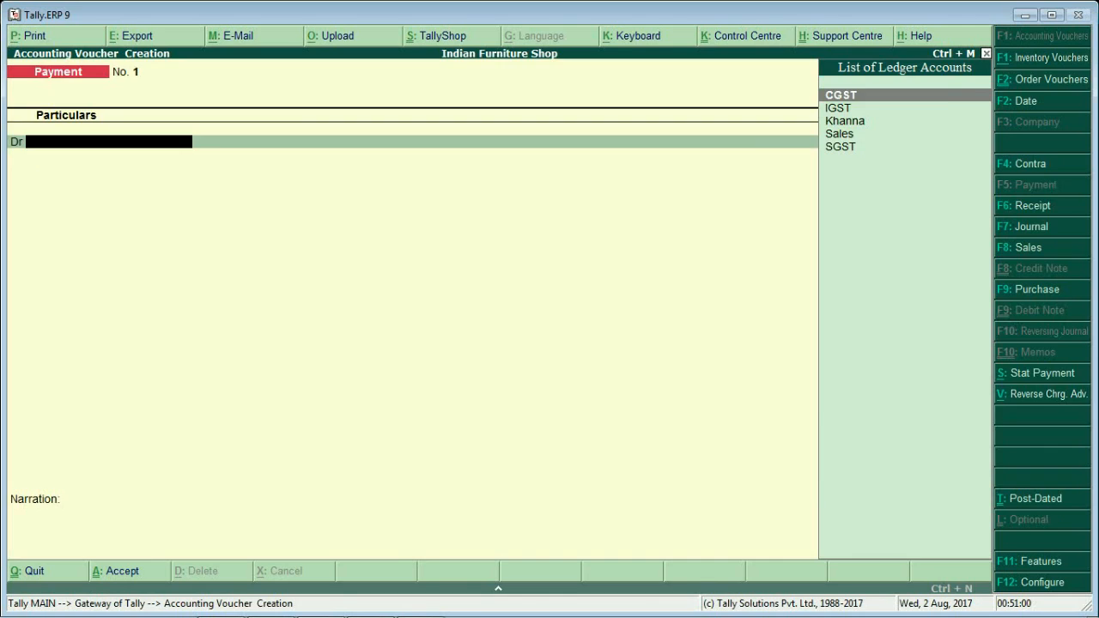
{"action": "key", "text": "alt+F5"}
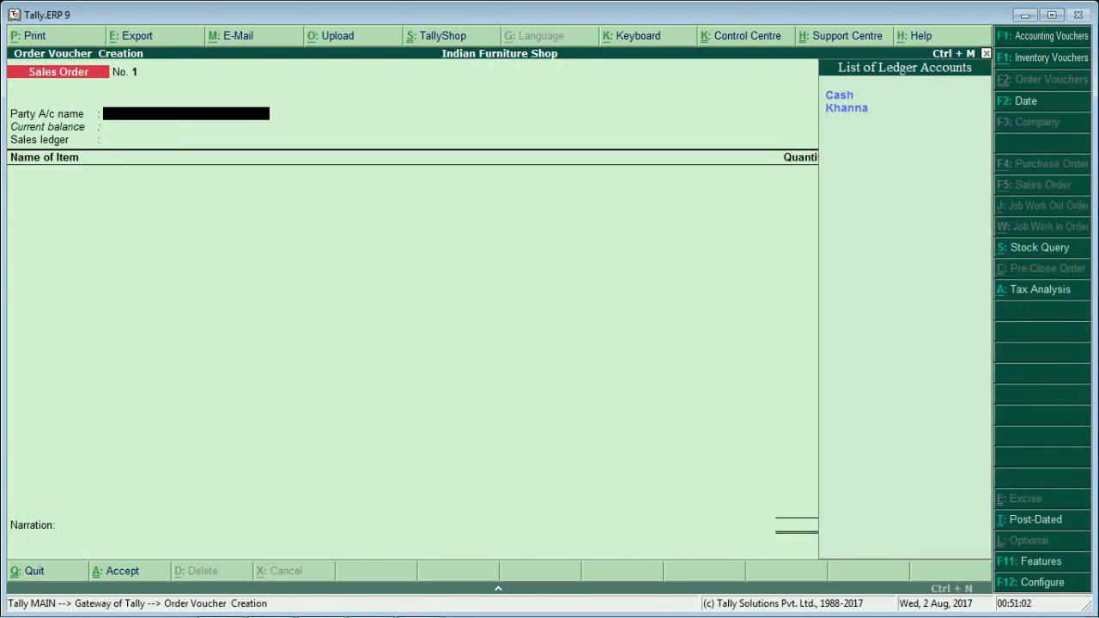
Choose the customer as the sales order's party and accept the buyer's details with Delhi as state
{"action": "key", "text": "Return"}
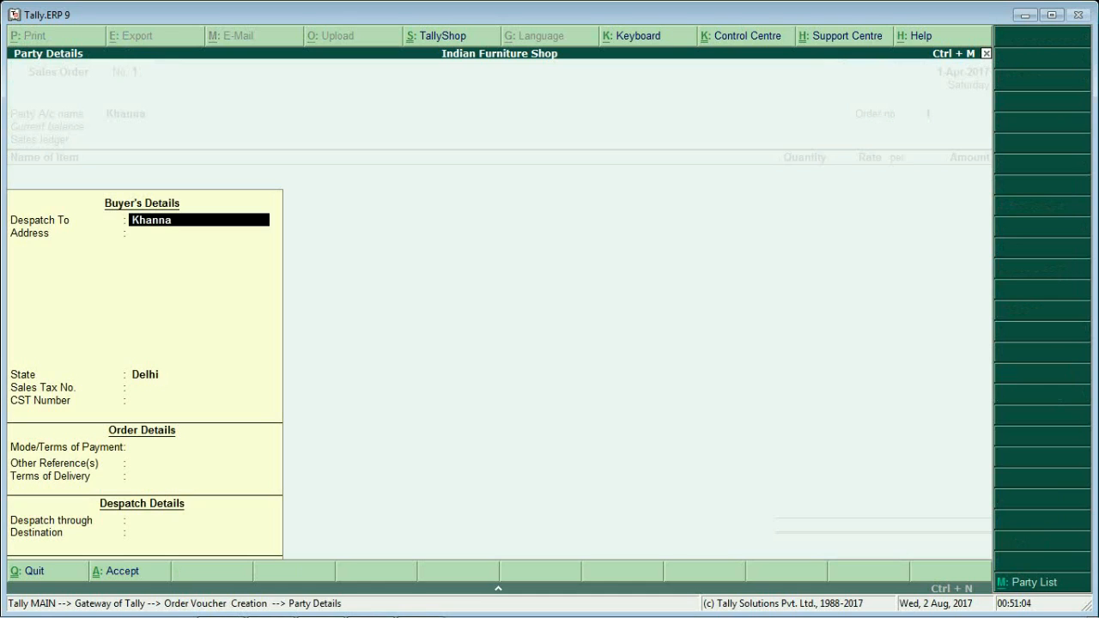
{"action": "key", "text": "Return"}
{"action": "key", "text": "Return"}
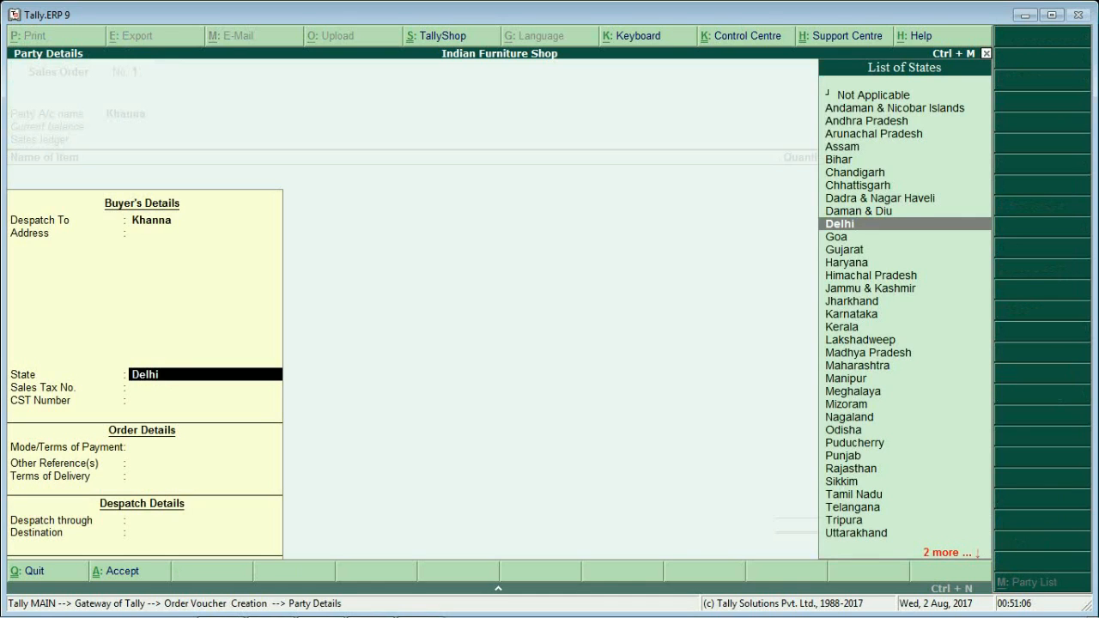
{"action": "key", "text": "Return"}
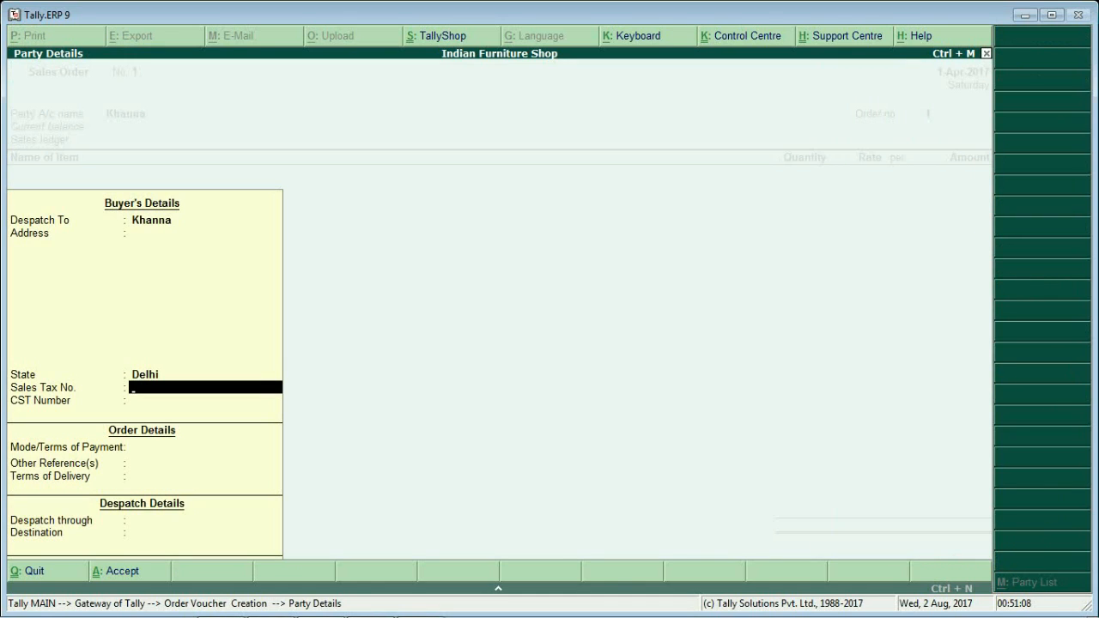
{"action": "key", "text": "Return"}
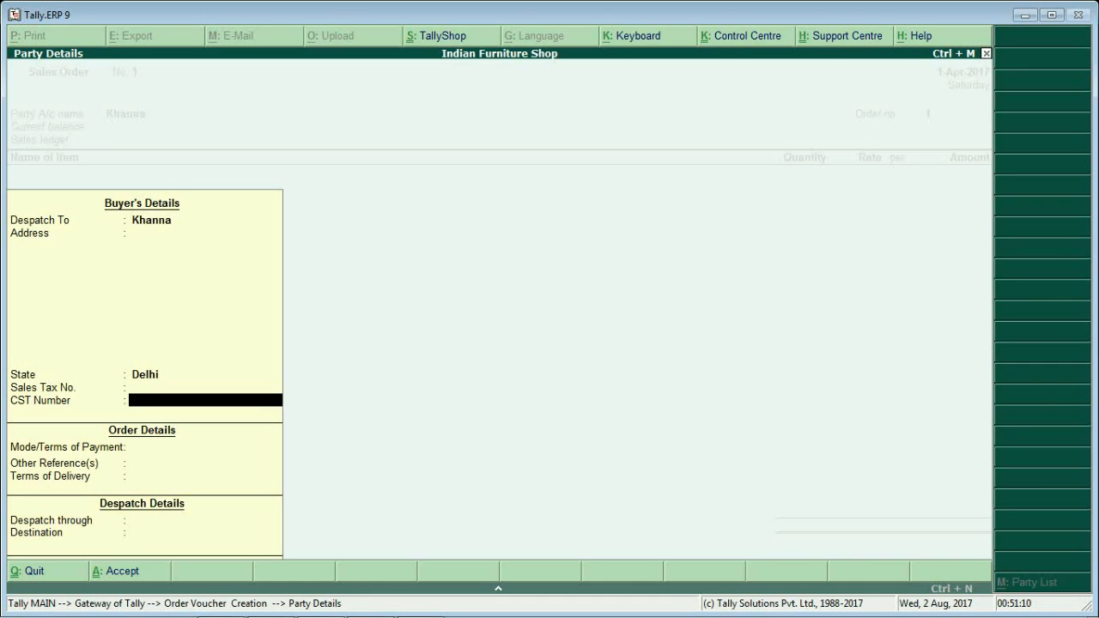
{"action": "key", "text": "Return"}
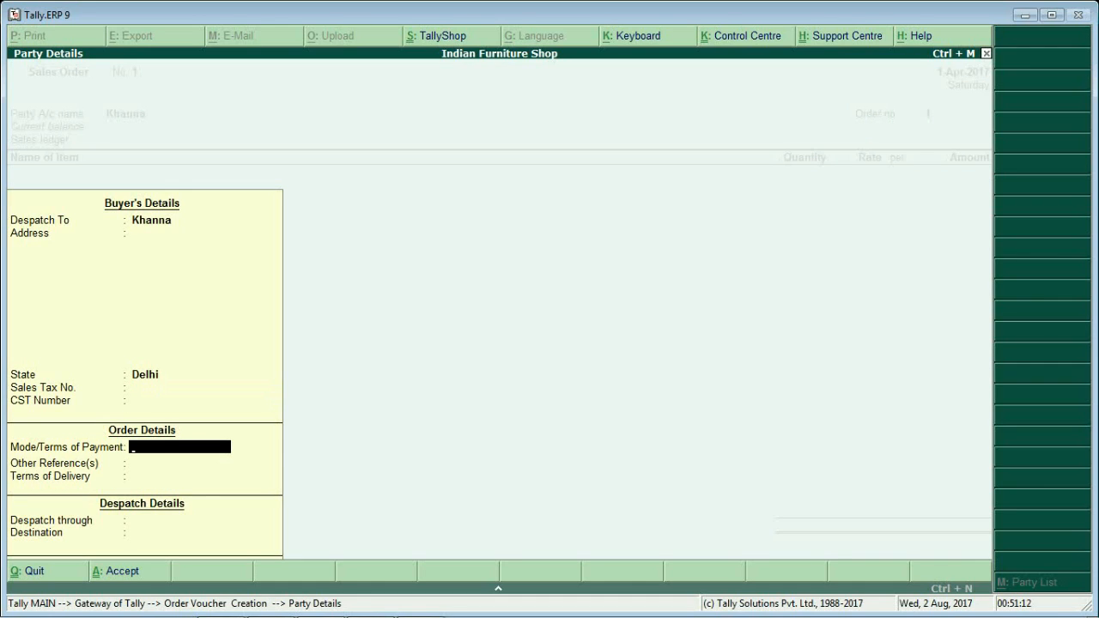
Enter CASH as the mode of payment and CHEQUE as other reference, leaving the terms of delivery blank
{"action": "type", "text": "CASH"}
{"action": "key", "text": "Return"}
{"action": "type", "text": "CHE"}
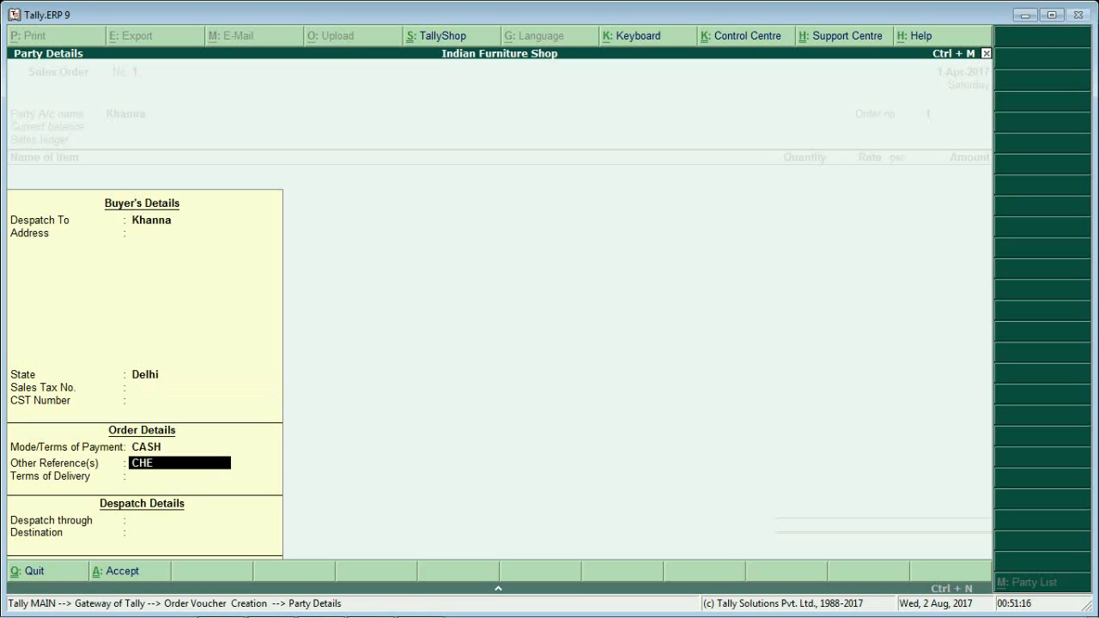
{"action": "type", "text": "QUE"}
{"action": "key", "text": "Return"}
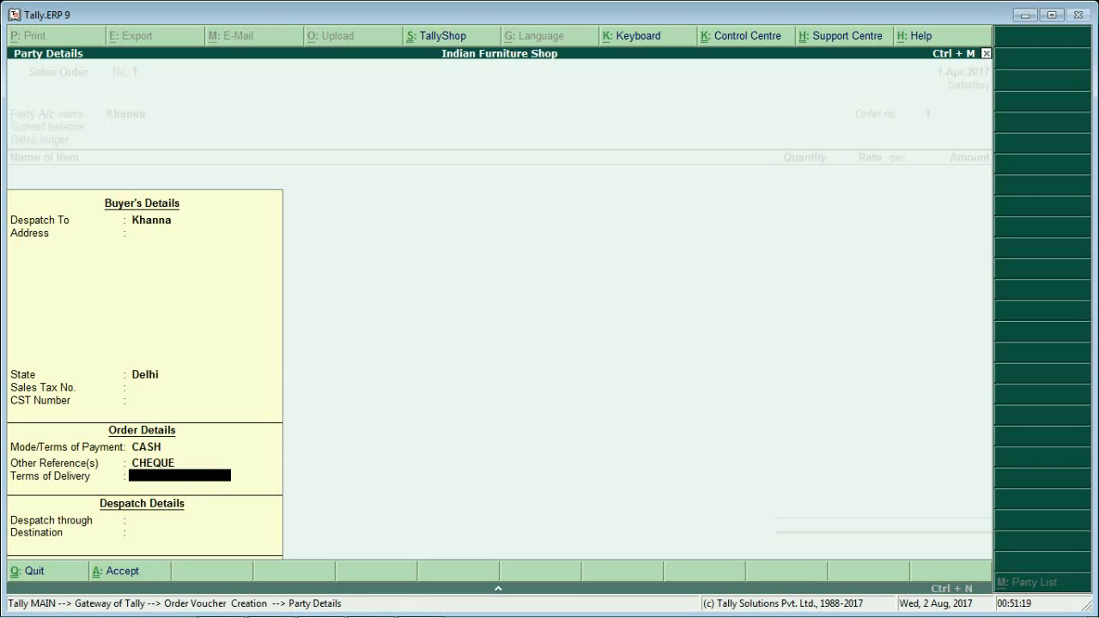
{"action": "key", "text": "Return"}
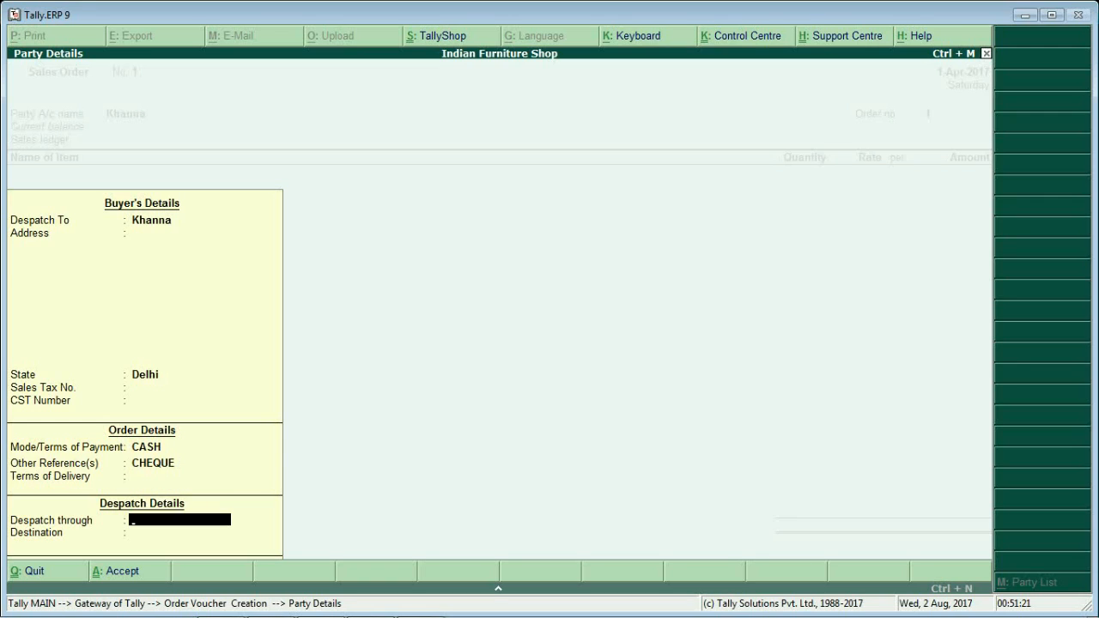
Enter RICKSAW as the despatch method and DELHI as the destination, and accept the party details
{"action": "type", "text": "RICKSAW"}
{"action": "key", "text": "Return"}
{"action": "type", "text": "DELHI"}
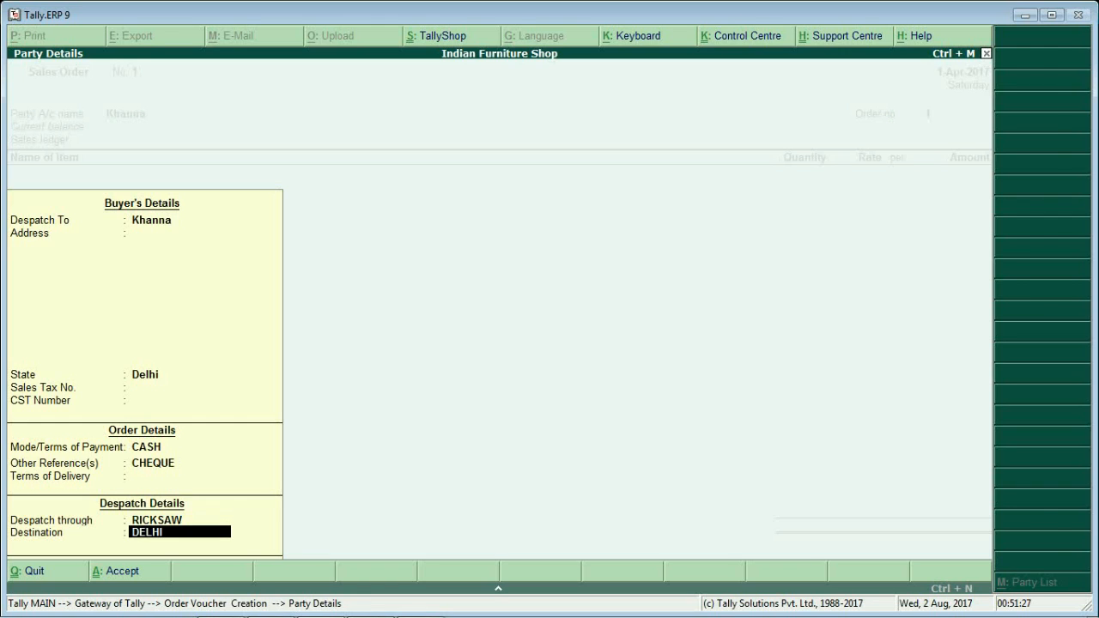
{"action": "key", "text": "Return"}
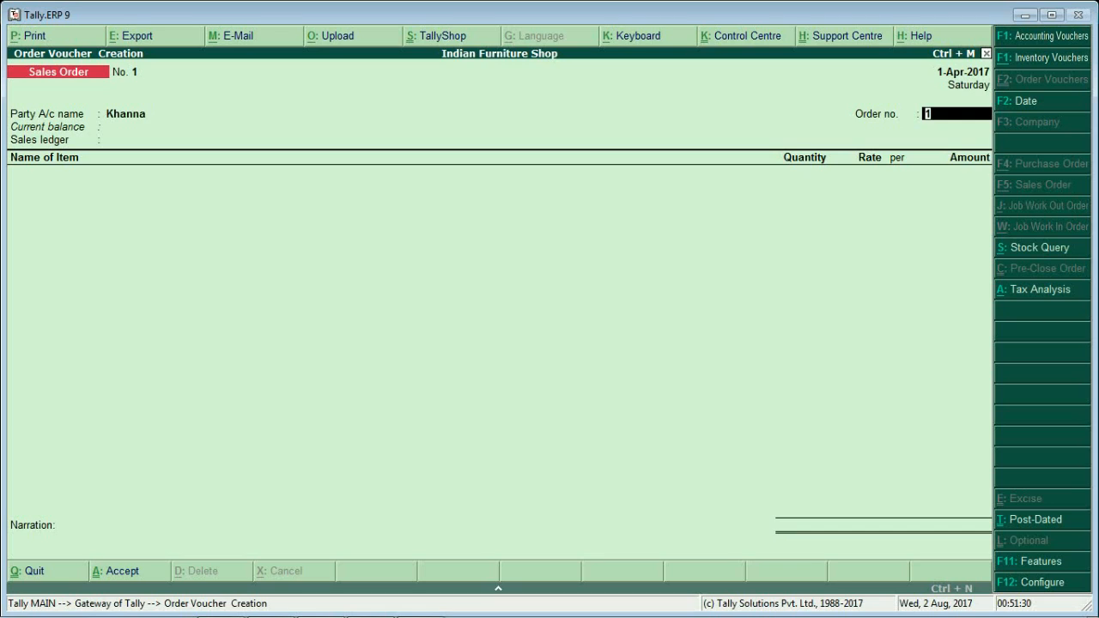
Fill in the order number and select Sales as the sales ledger
{"action": "type", "text": "k1"}
{"action": "key", "text": "Return"}
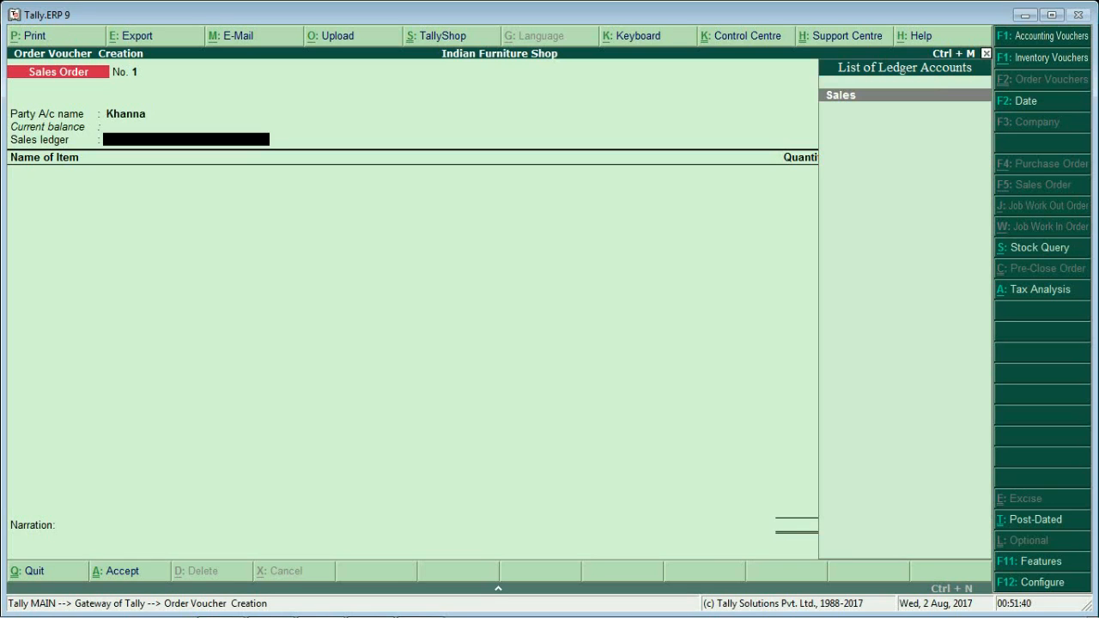
{"action": "key", "text": "Return"}
Add ALMIRA to the order, due on 1-Apr-2017, with 50 PCS at a rate of 5000
{"action": "key", "text": "Down"}
{"action": "key", "text": "Return"}
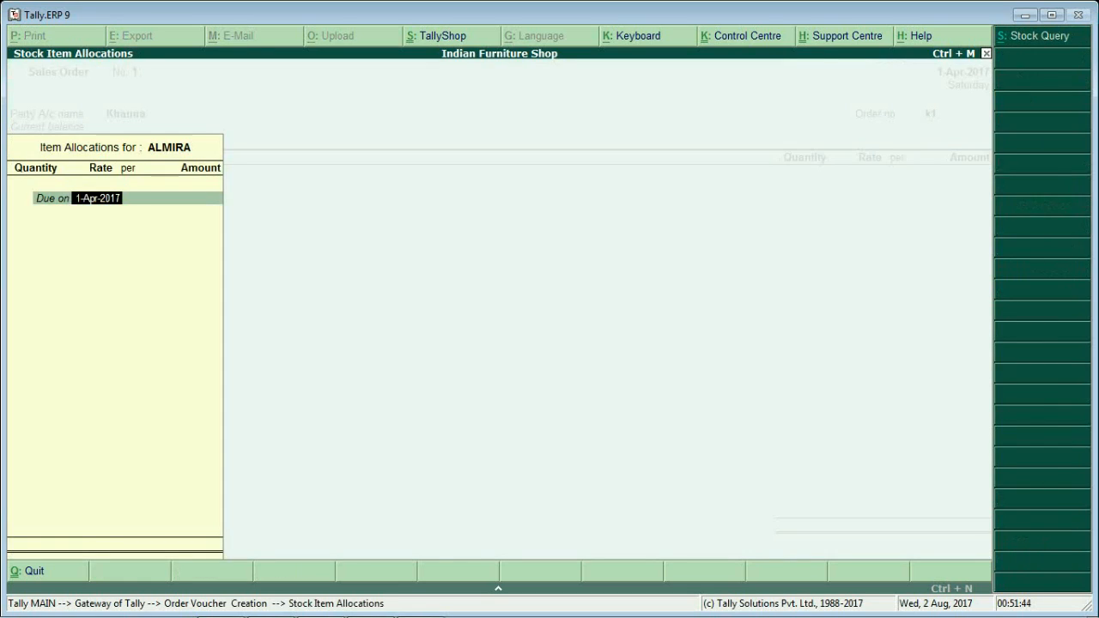
{"action": "key", "text": "Return"}
{"action": "type", "text": "50"}
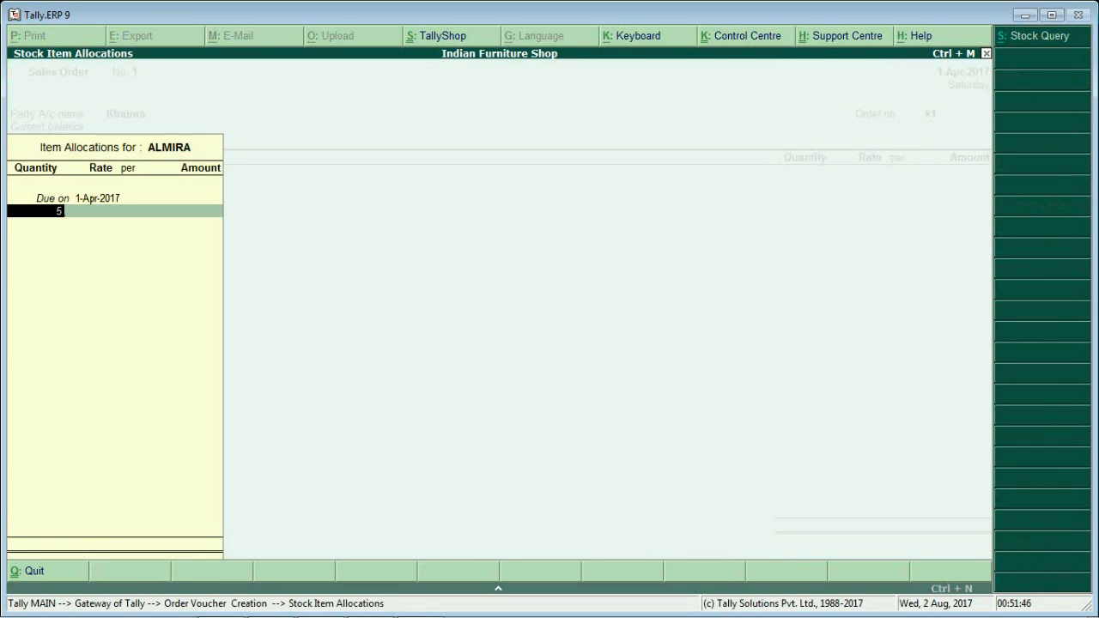
{"action": "key", "text": "Return"}
{"action": "type", "text": "5000"}
{"action": "key", "text": "Return"}
{"action": "key", "text": "Return"}
{"action": "key", "text": "Return"}
{"action": "key", "text": "Return"}
Add CHAIR to the order, due on 1-Apr-2017, with 50 PCS at a rate of 500
{"action": "key", "text": "Down"}
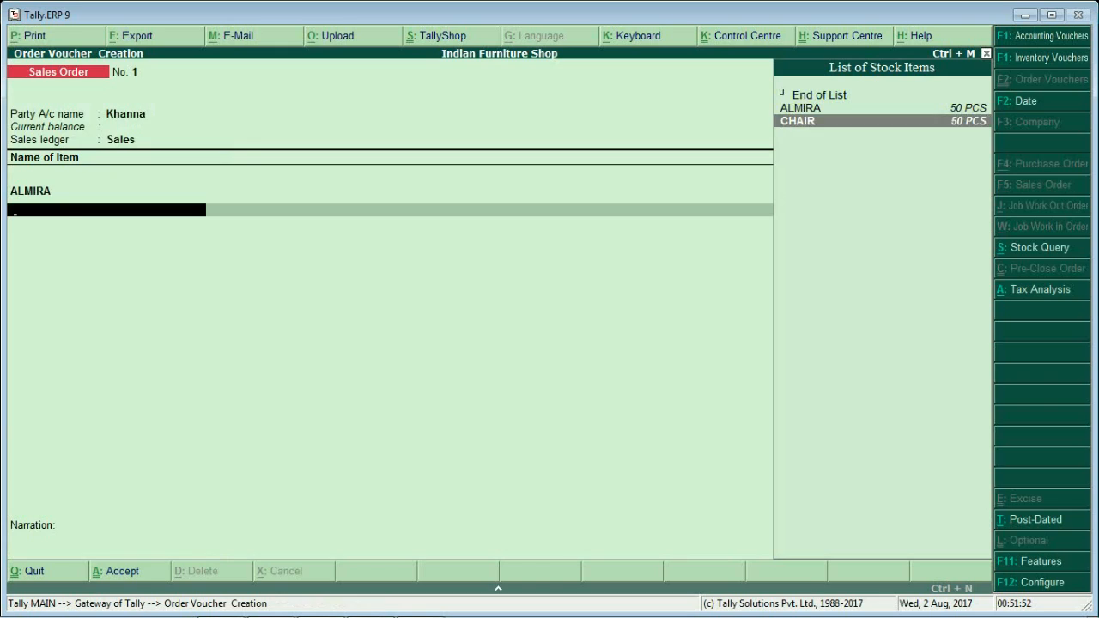
{"action": "key", "text": "Return"}
{"action": "key", "text": "Return"}
{"action": "type", "text": "500"}
{"action": "key", "text": "Return"}
{"action": "type", "text": "500"}
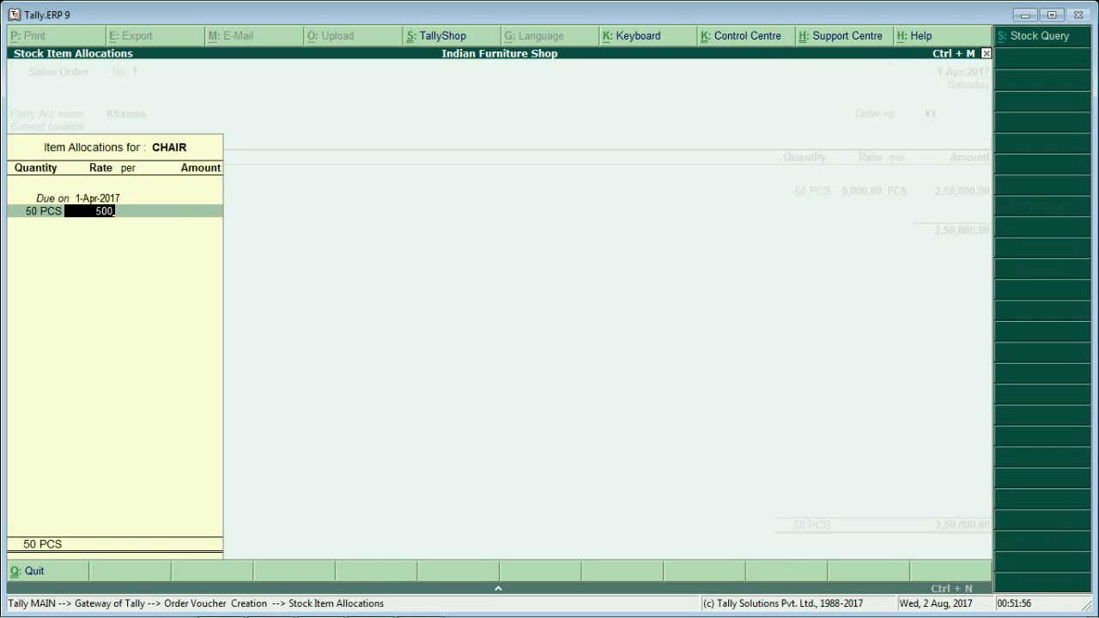
{"action": "key", "text": "Return"}
{"action": "key", "text": "Return"}
{"action": "key", "text": "Return"}
{"action": "key", "text": "Return"}
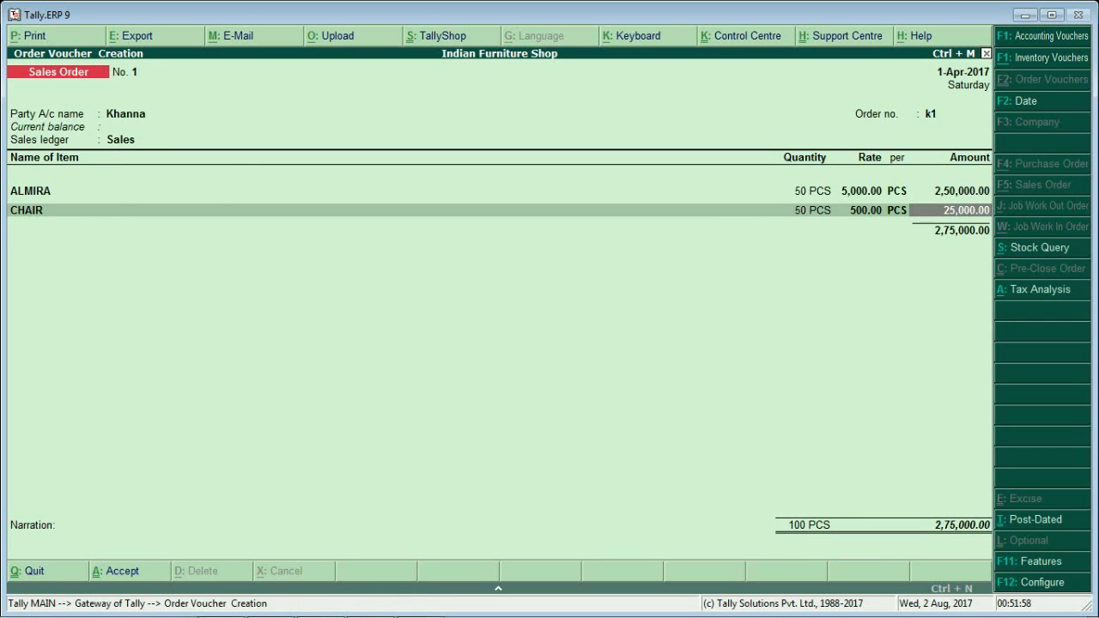
{"action": "key", "text": "Return"}
End the item list with the CGST ledger added below it, and change the voucher date to 2-Jul-2017
{"action": "key", "text": "Return"}
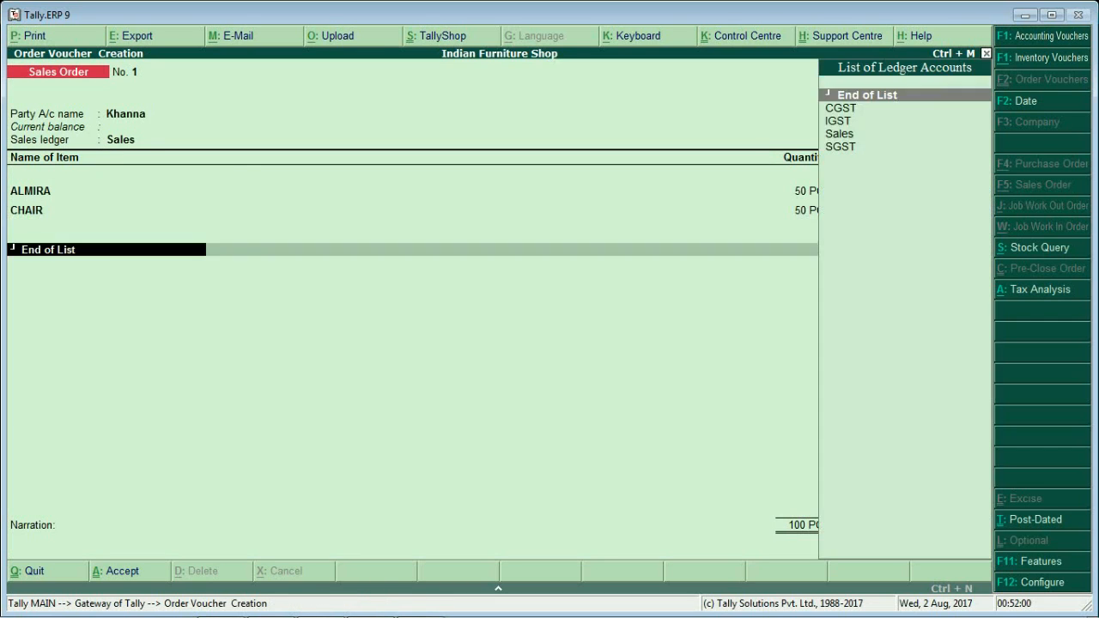
{"action": "key", "text": "Down"}
{"action": "key", "text": "Return"}
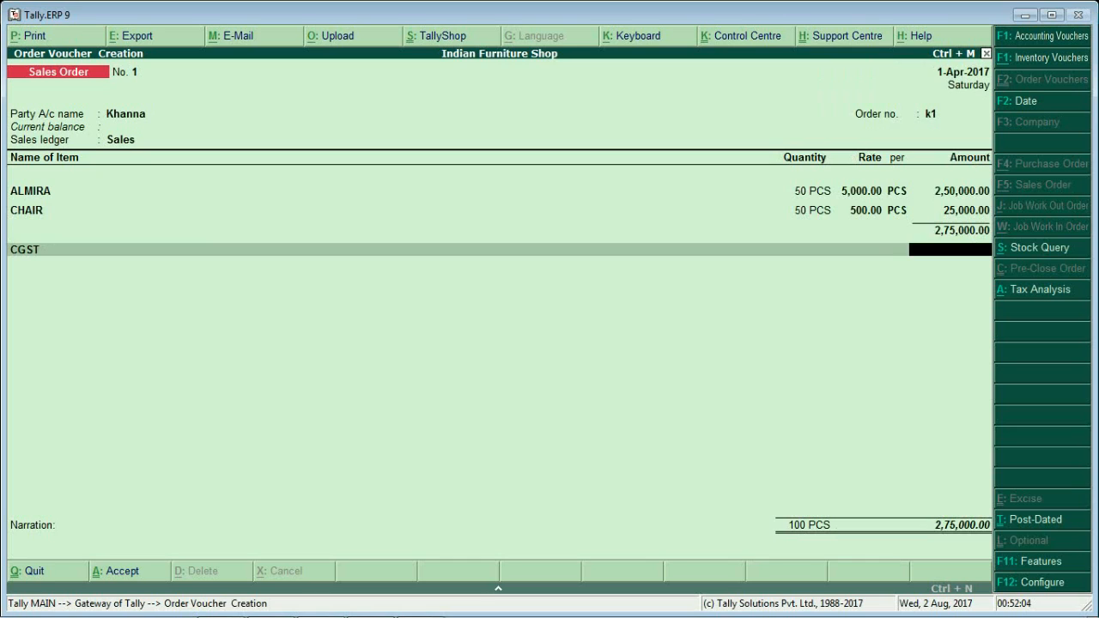
{"action": "key", "text": "F2"}
{"action": "type", "text": "2-7"}
{"action": "key", "text": "Return"}
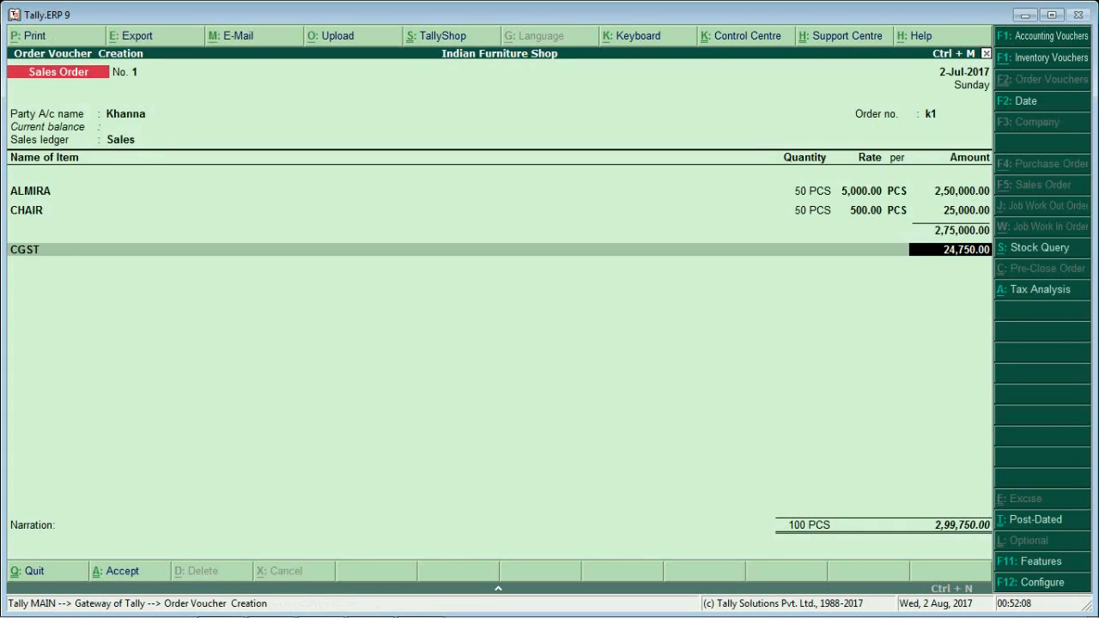
Accept the CGST amount and add the SGST ledger to the sales order
{"action": "key", "text": "Return"}
{"action": "key", "text": "Up"}
{"action": "key", "text": "Return"}
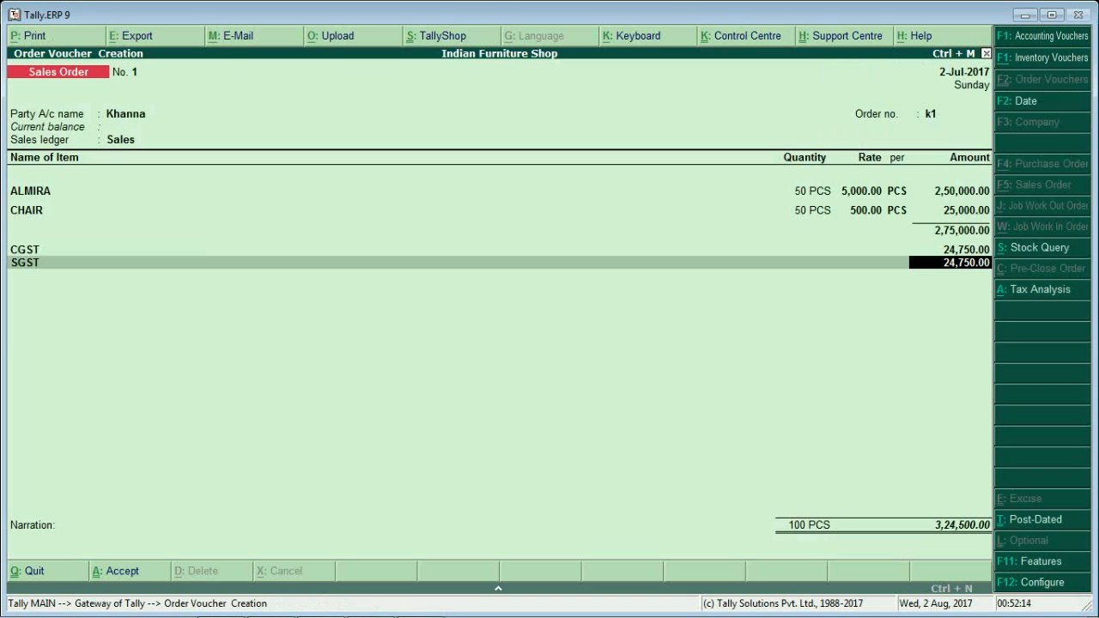
Examine the sales order's tax analysis in detailed form for both stock items
{"action": "key", "text": "alt+a"}
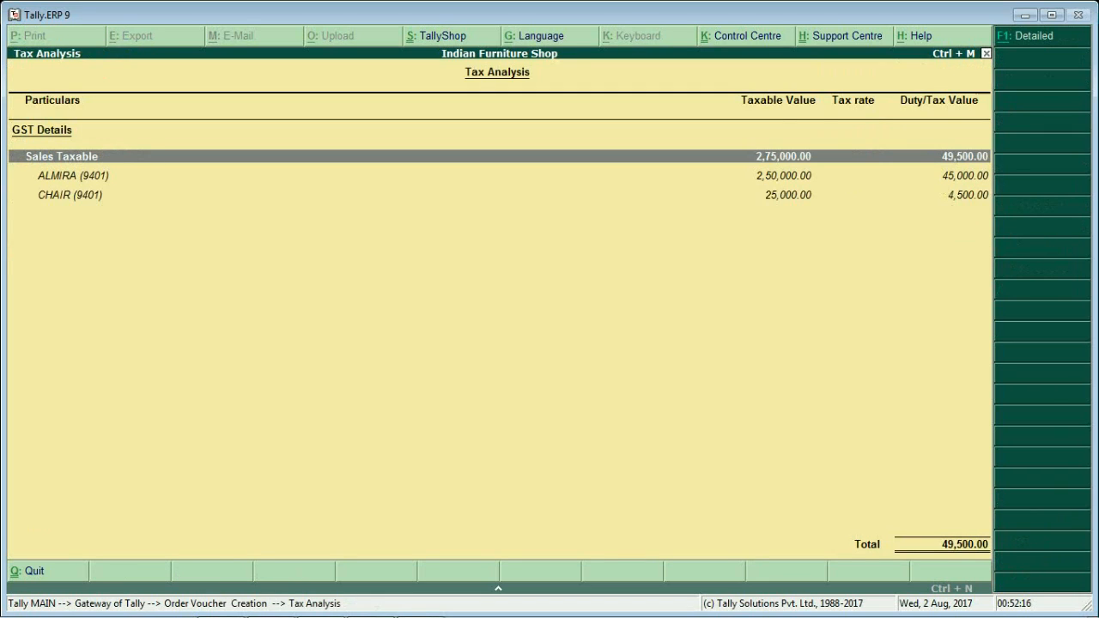
{"action": "key", "text": "alt+F1"}
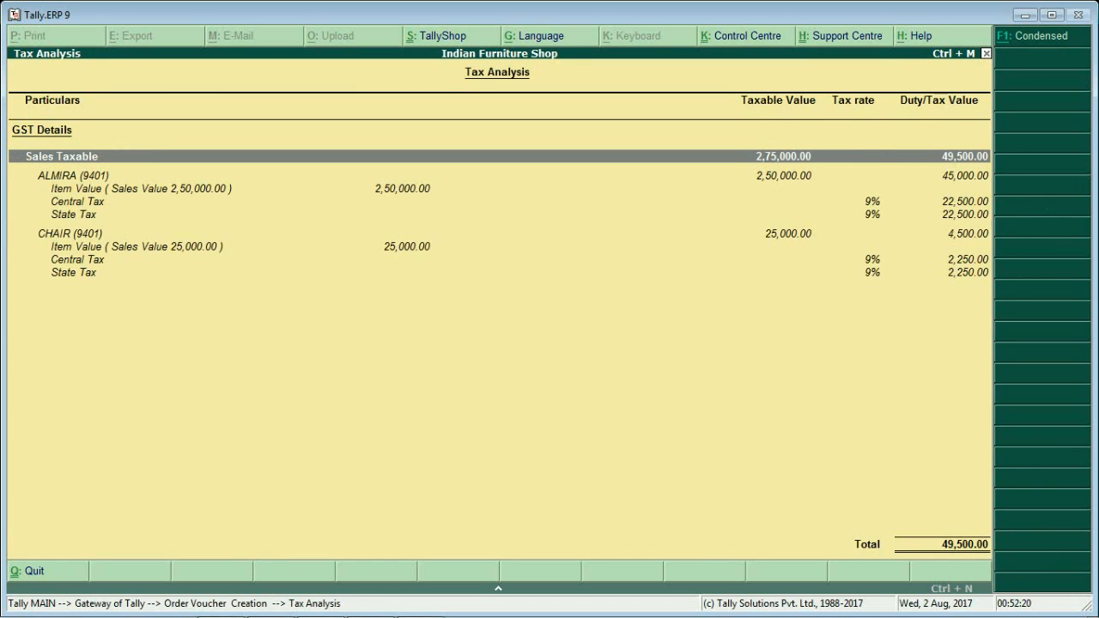
{"action": "key", "text": "Escape"}
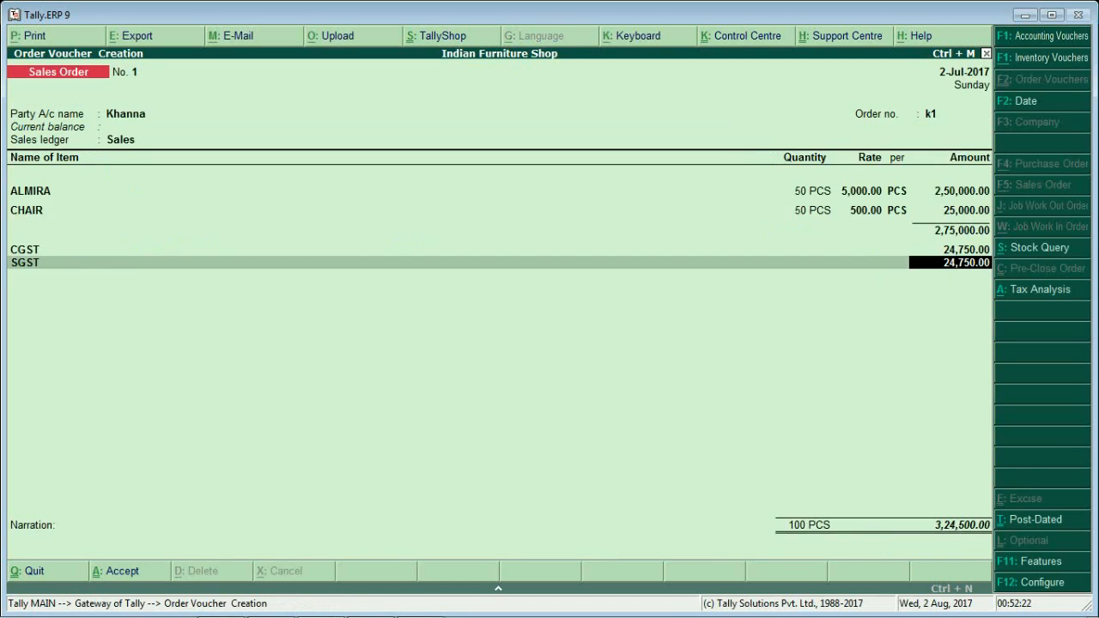
Accept the SGST amount and save the sales order with the narration left blank
{"action": "key", "text": "Return"}
{"action": "key", "text": "Return"}
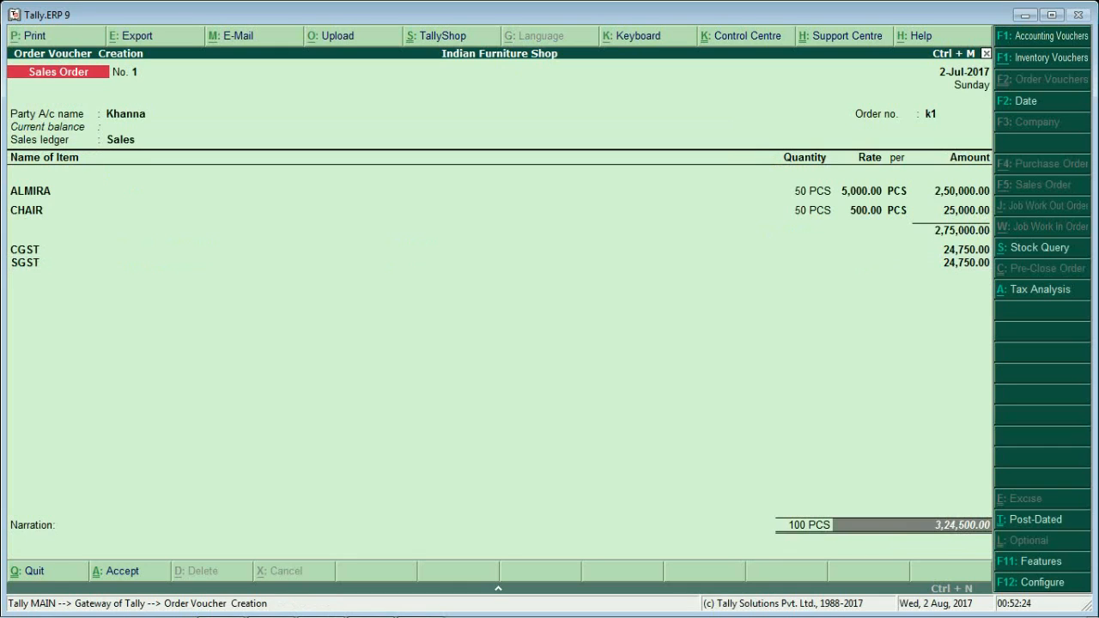
{"action": "key", "text": "Return"}
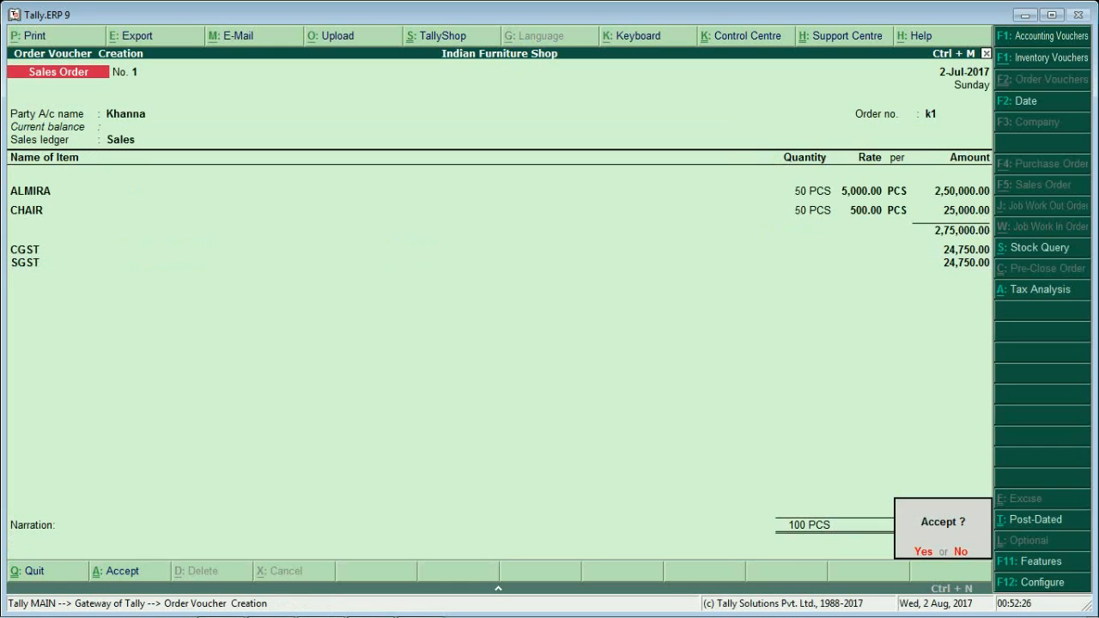
{"action": "key", "text": "Return"}
Start a delivery note for the customer and link it to sales order k1
{"action": "key", "text": "F1"}
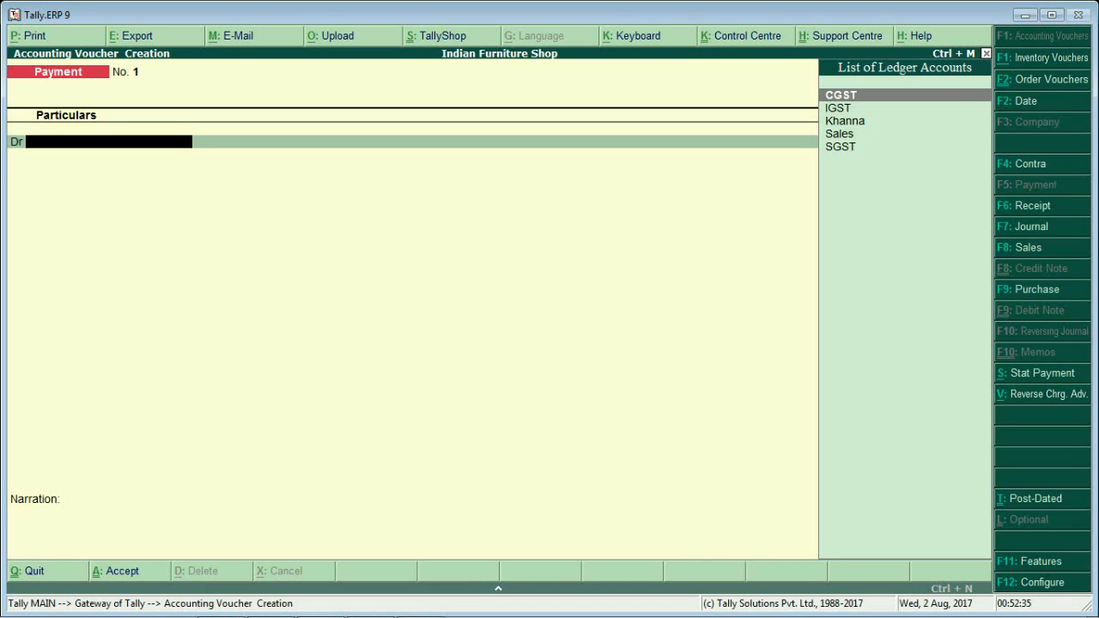
{"action": "key", "text": "alt+F8"}
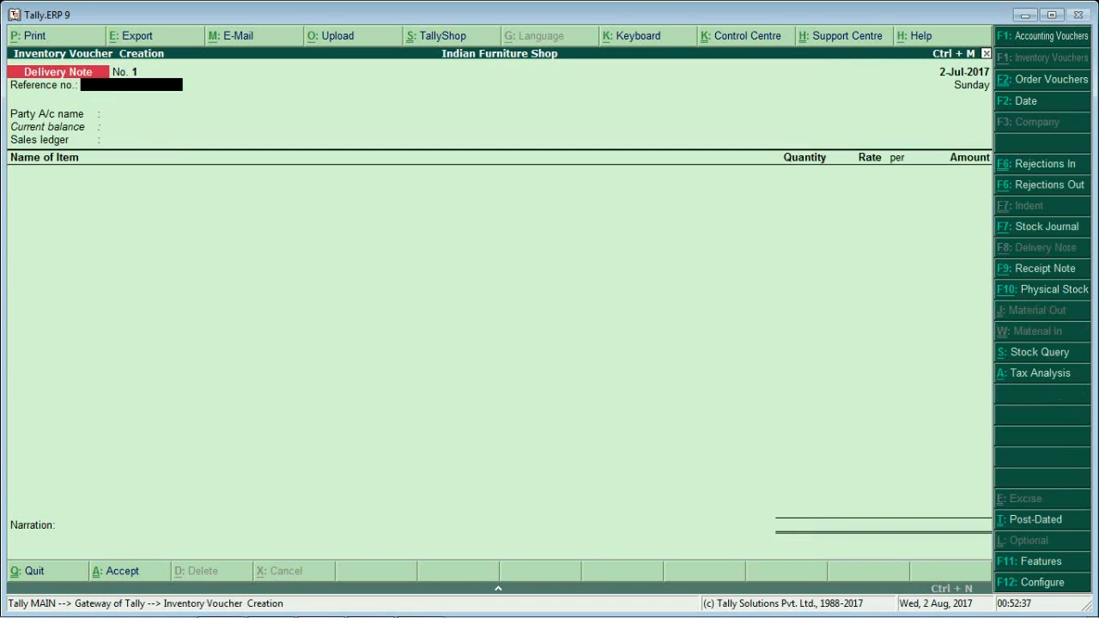
{"action": "key", "text": "Return"}
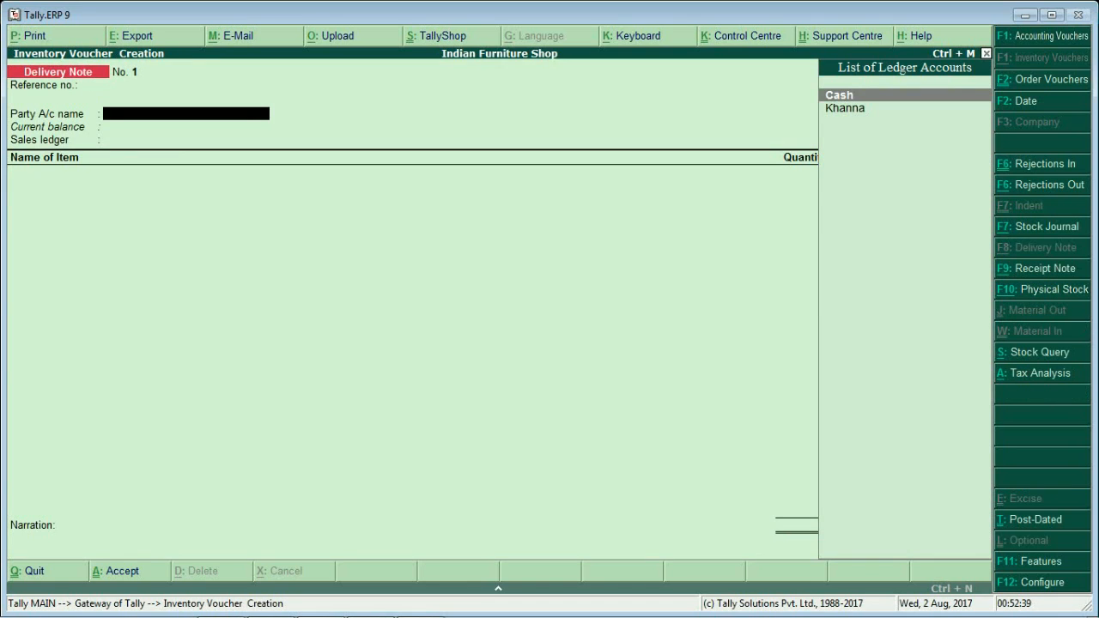
{"action": "key", "text": "Down"}
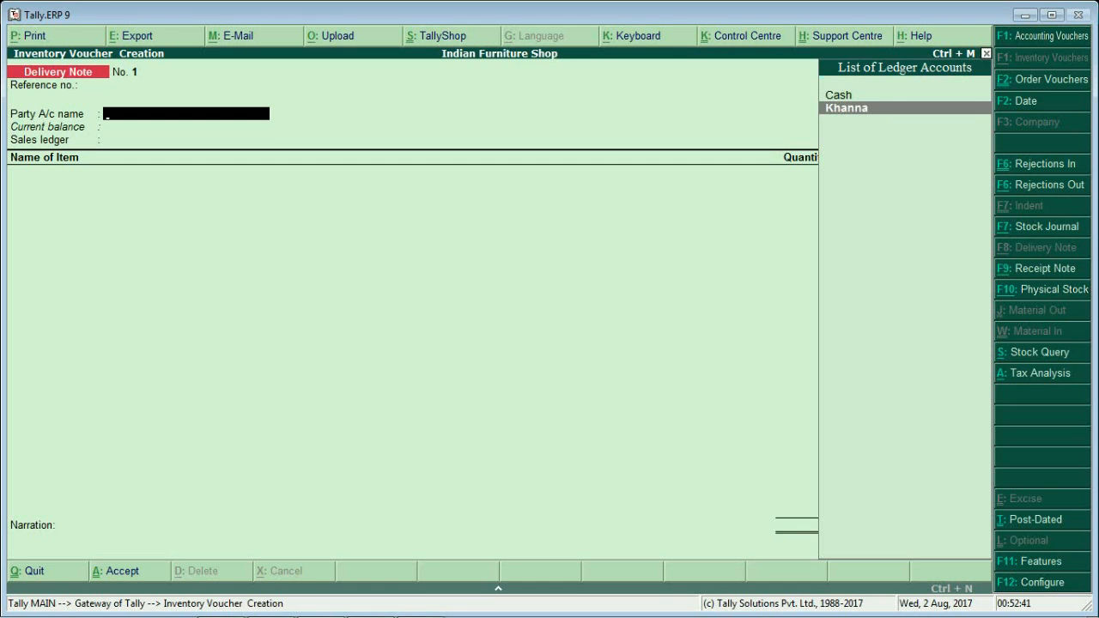
{"action": "key", "text": "Return"}
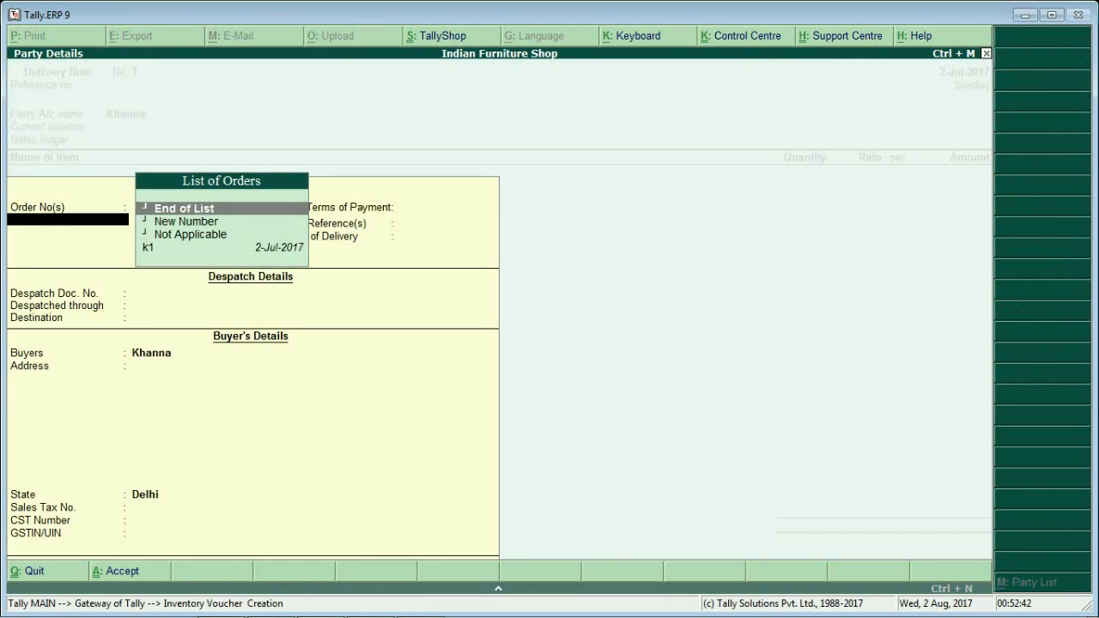
{"action": "key", "text": "Down"}
{"action": "key", "text": "Down"}
{"action": "key", "text": "Down"}
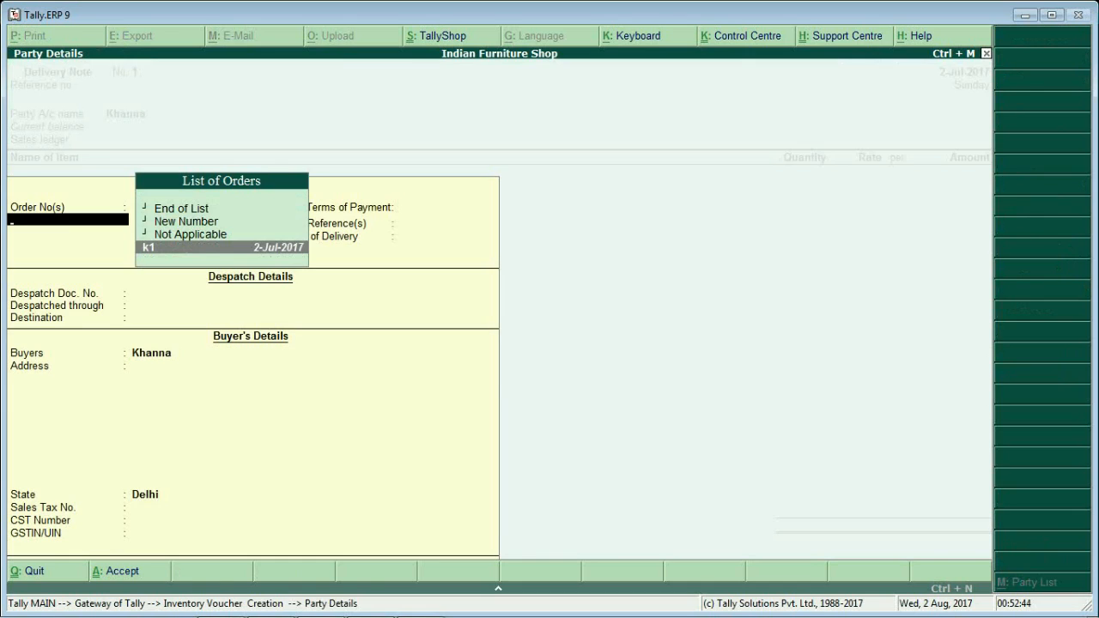
{"action": "key", "text": "Return"}
Keep the payment, despatch and buyer details carried over from the order and open the item allocations for ALMIRA
{"action": "key", "text": "Return"}
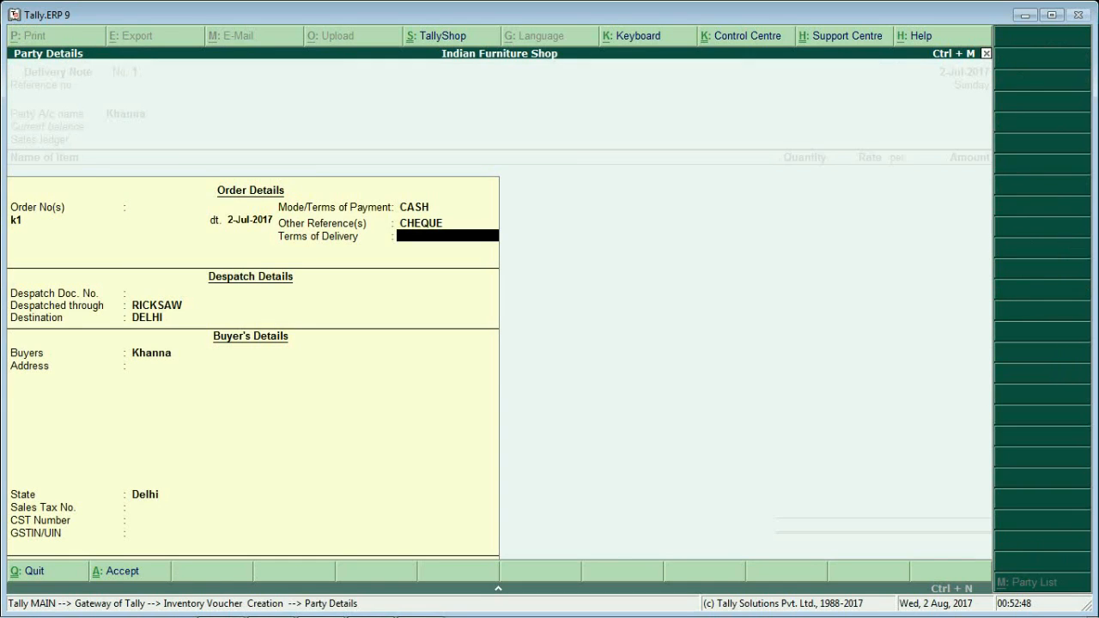
{"action": "key", "text": "Return"}
{"action": "key", "text": "Return"}
{"action": "key", "text": "Return"}
{"action": "key", "text": "Return"}
{"action": "key", "text": "Return"}
{"action": "key", "text": "Return"}
{"action": "key", "text": "Return"}
{"action": "key", "text": "Return"}
{"action": "key", "text": "Return"}
{"action": "key", "text": "Return"}
{"action": "key", "text": "Return"}
{"action": "key", "text": "Return"}
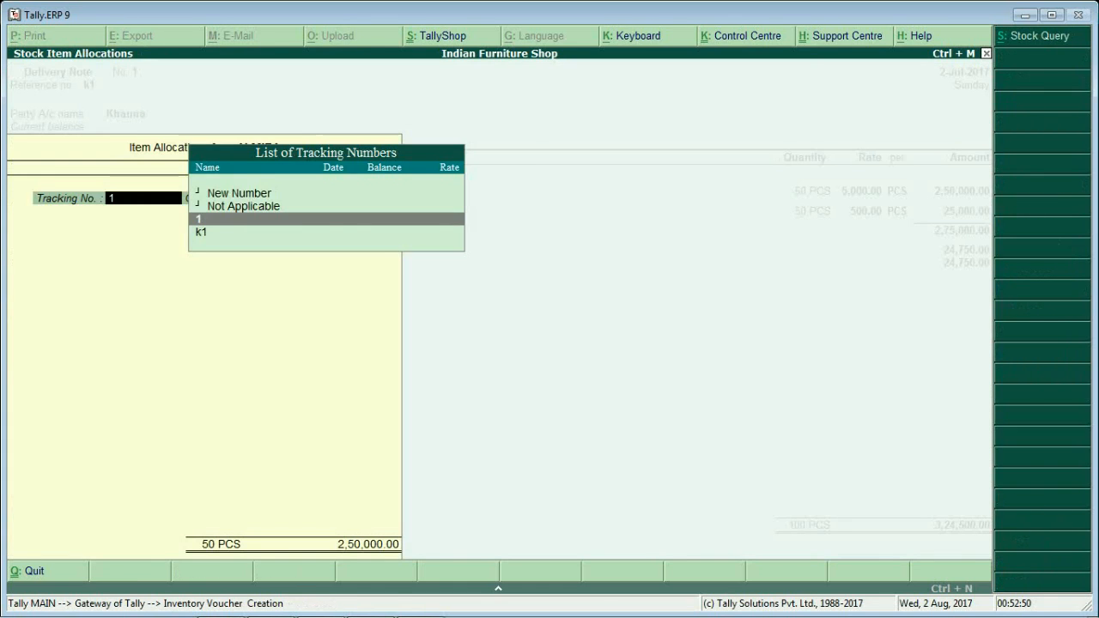
Allocate ALMIRA to tracking number 1 and order k1 with a delivered quantity of 40 PCS
{"action": "key", "text": "Return"}
{"action": "key", "text": "BackSpace"}
{"action": "key", "text": "Return"}
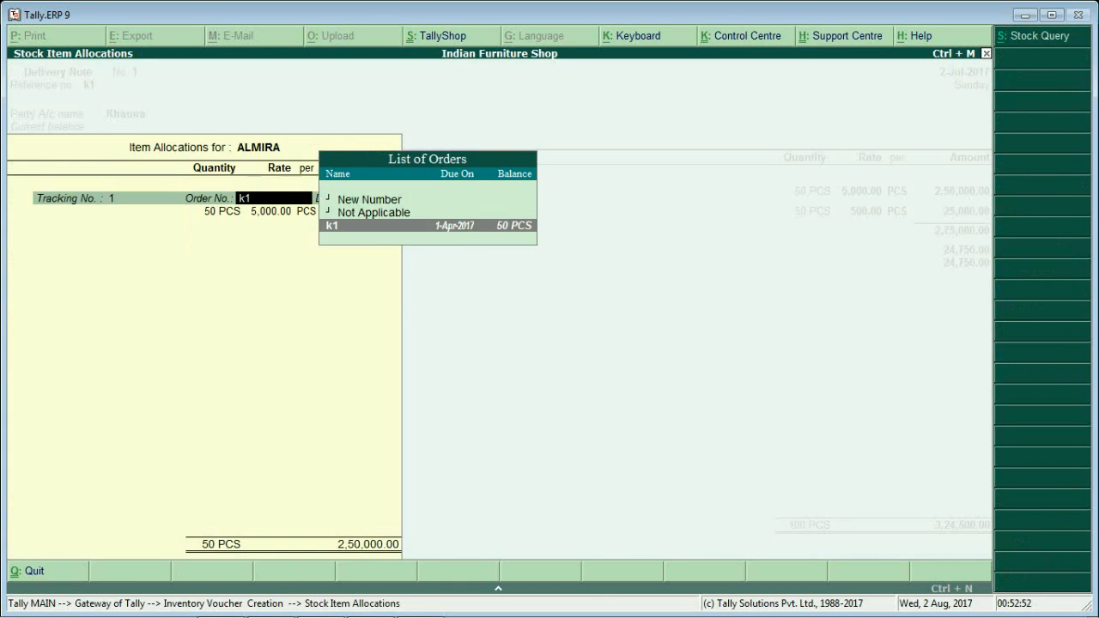
{"action": "key", "text": "Return"}
{"action": "type", "text": "40"}
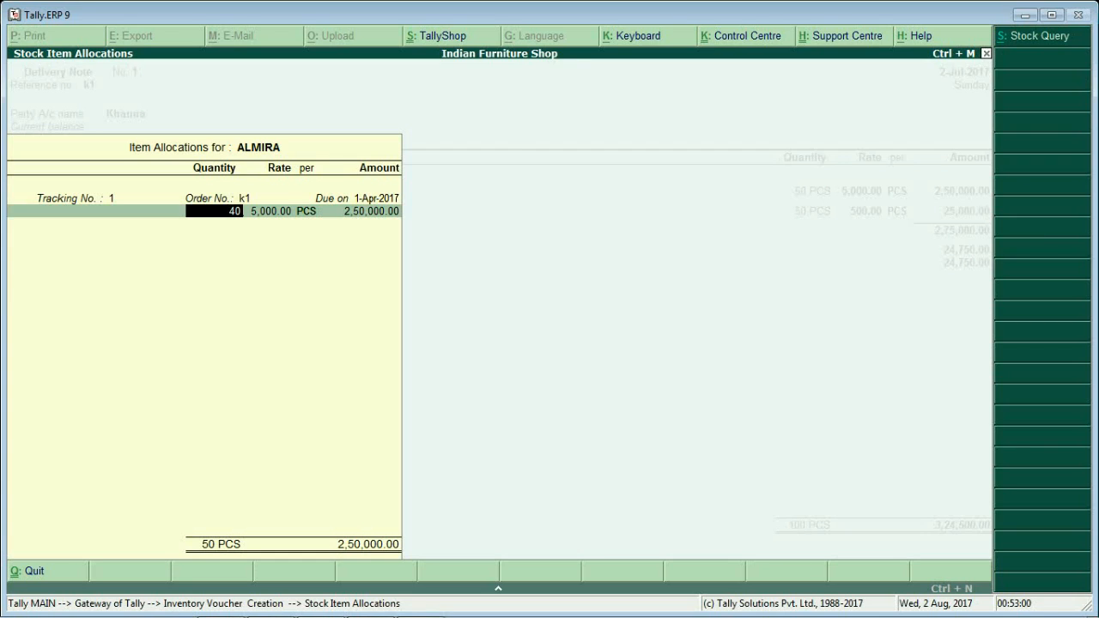
{"action": "key", "text": "Return"}
{"action": "key", "text": "Return"}
{"action": "key", "text": "Return"}
{"action": "key", "text": "Return"}
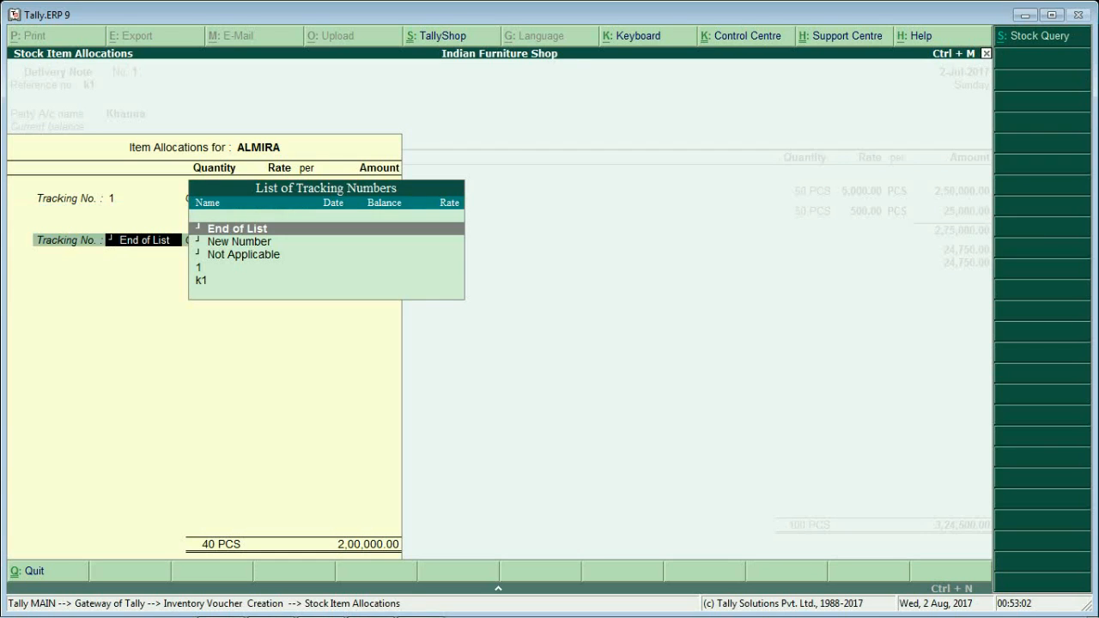
{"action": "key", "text": "Return"}
Allocate CHAIR to tracking number 1 and order k1 with a delivered quantity of 40 PCS
{"action": "key", "text": "Down"}
{"action": "key", "text": "Return"}
{"action": "key", "text": "Return"}
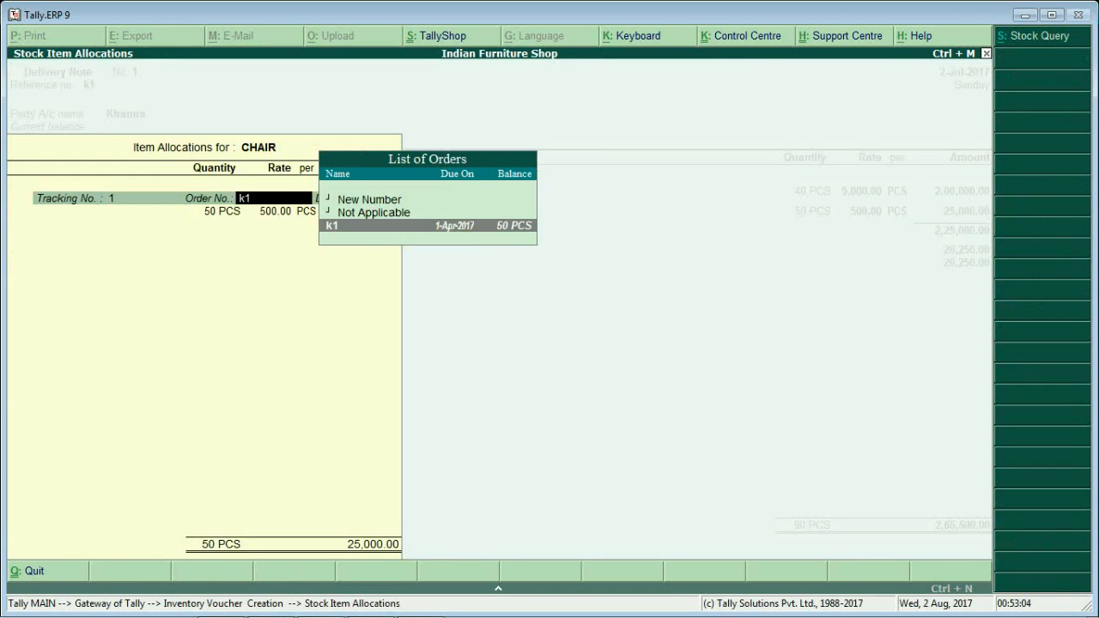
{"action": "key", "text": "Return"}
{"action": "type", "text": "40"}
{"action": "key", "text": "Return"}
{"action": "key", "text": "Return"}
{"action": "key", "text": "Return"}
{"action": "key", "text": "Return"}
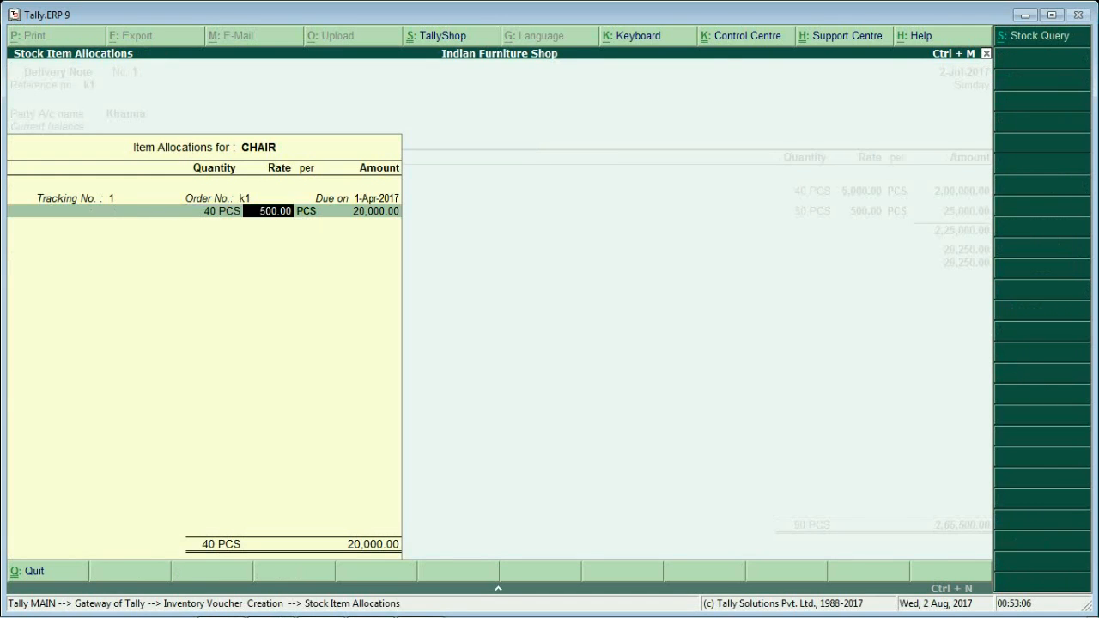
{"action": "key", "text": "Return"}
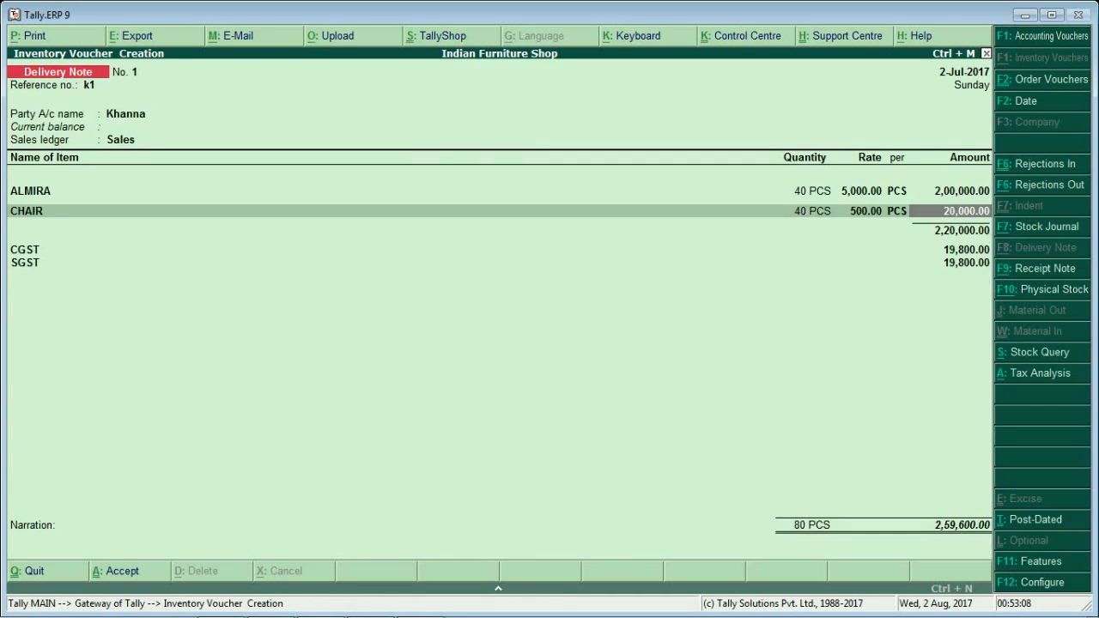
Accept the CGST and SGST lines and save the delivery note without a narration
{"action": "key", "text": "Return"}
{"action": "key", "text": "Return"}
{"action": "key", "text": "Return"}
{"action": "key", "text": "Return"}
{"action": "key", "text": "Return"}
{"action": "key", "text": "Return"}
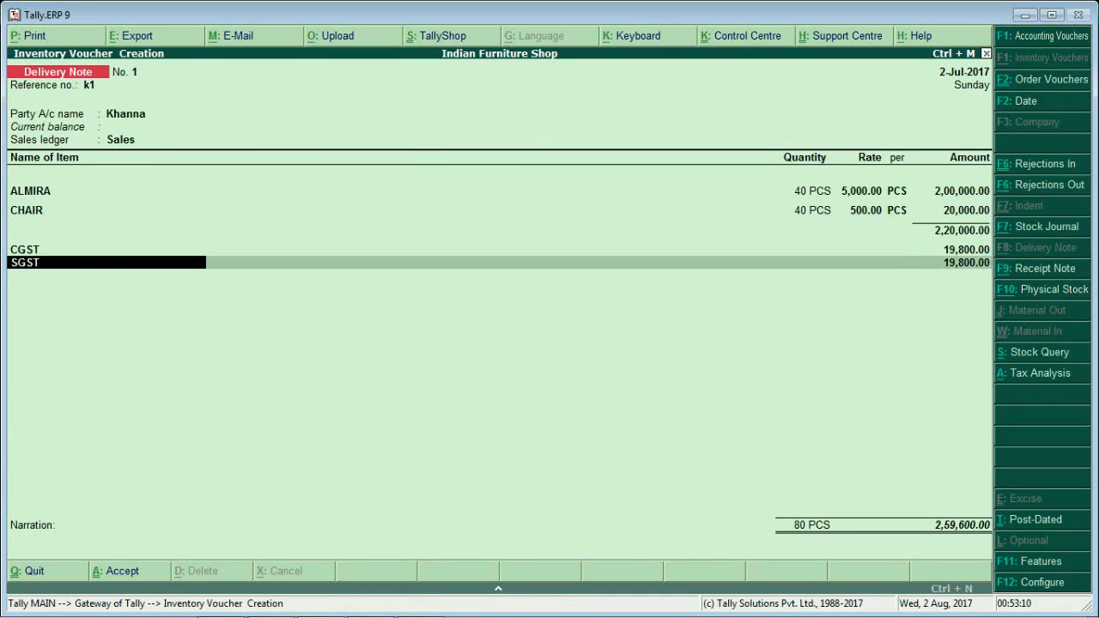
{"action": "key", "text": "Return"}
{"action": "key", "text": "Return"}
{"action": "key", "text": "Return"}
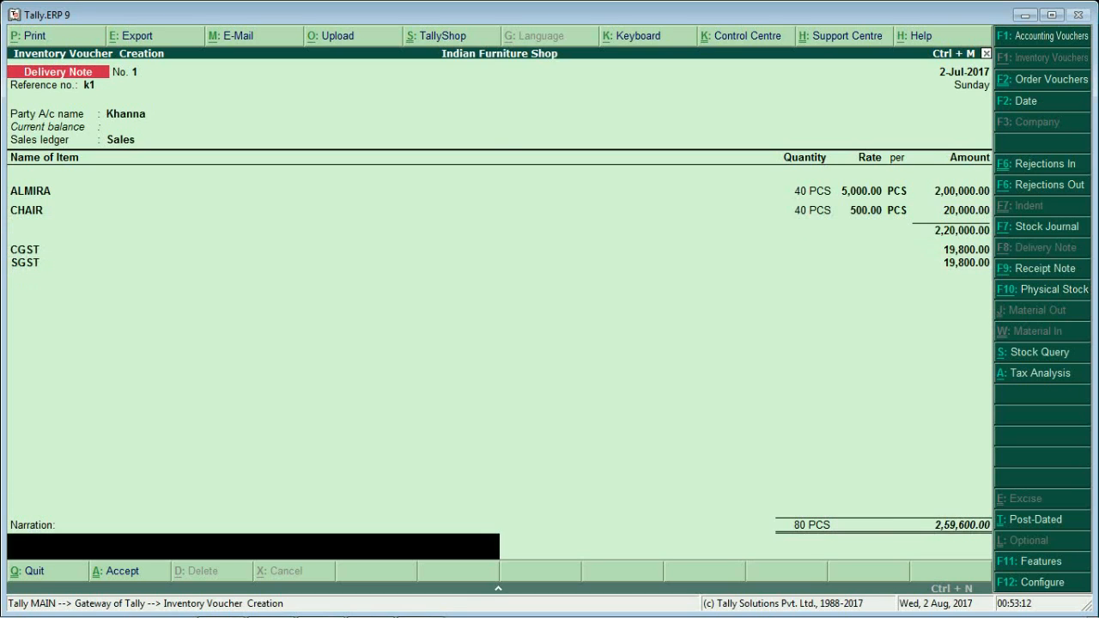
{"action": "key", "text": "Return"}
Leave voucher entry and examine the closing stock of the FURNITURE group's items in the Stock Summary
{"action": "key", "text": "F5"}
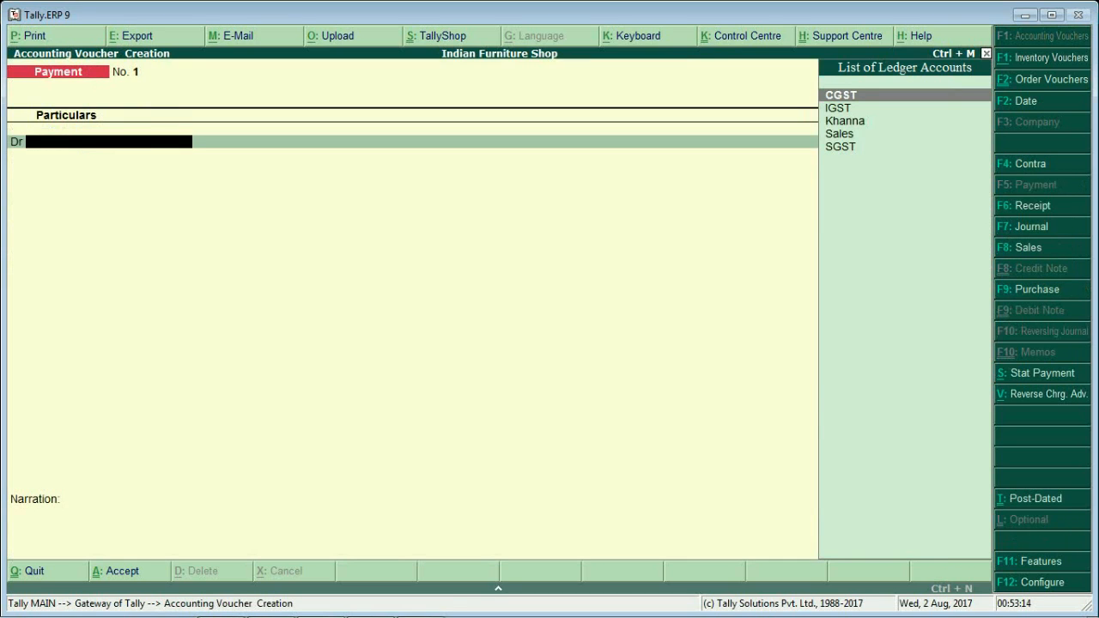
{"action": "key", "text": "Escape"}
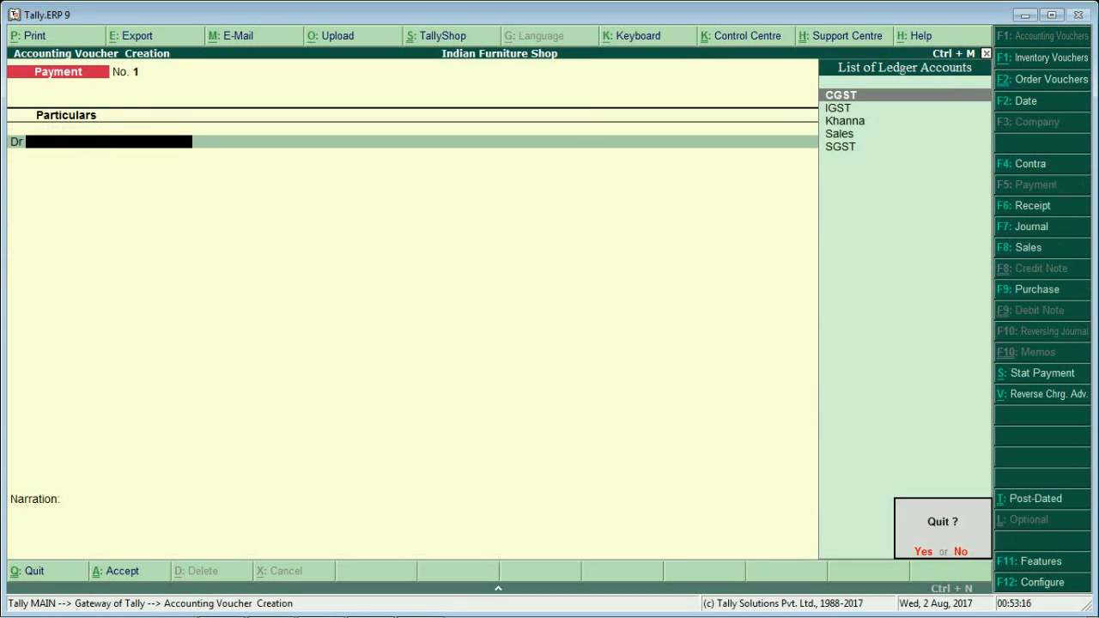
{"action": "key", "text": "Return"}
{"action": "key", "text": "Up"}
{"action": "key", "text": "Up"}
{"action": "key", "text": "Up"}
{"action": "key", "text": "Up"}
{"action": "key", "text": "Up"}
{"action": "key", "text": "Up"}
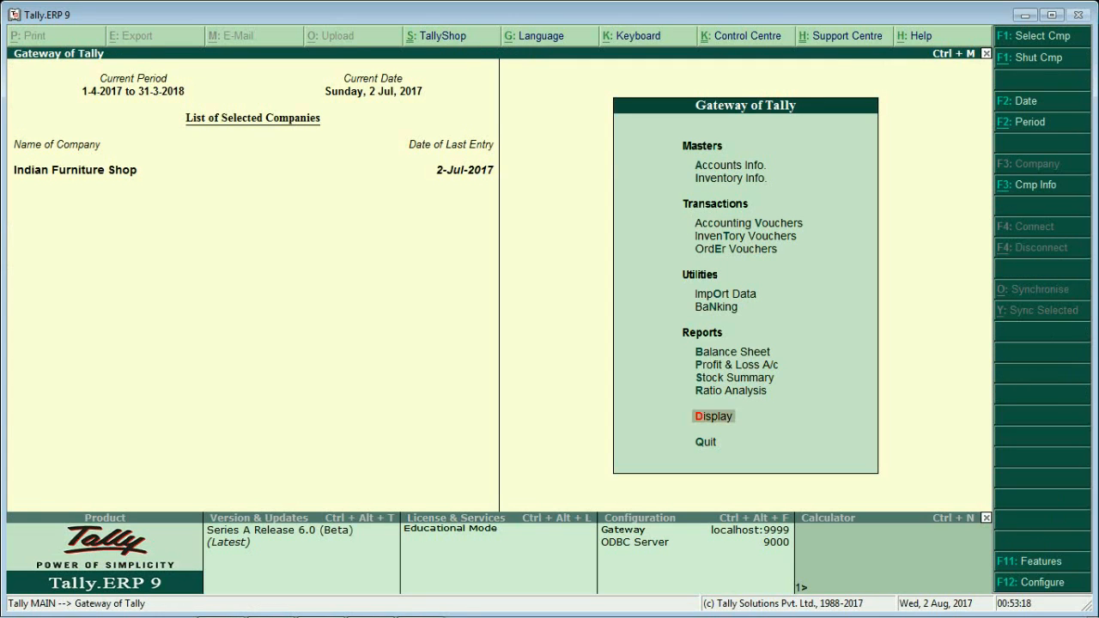
{"action": "key", "text": "Return"}
{"action": "key", "text": "Return"}
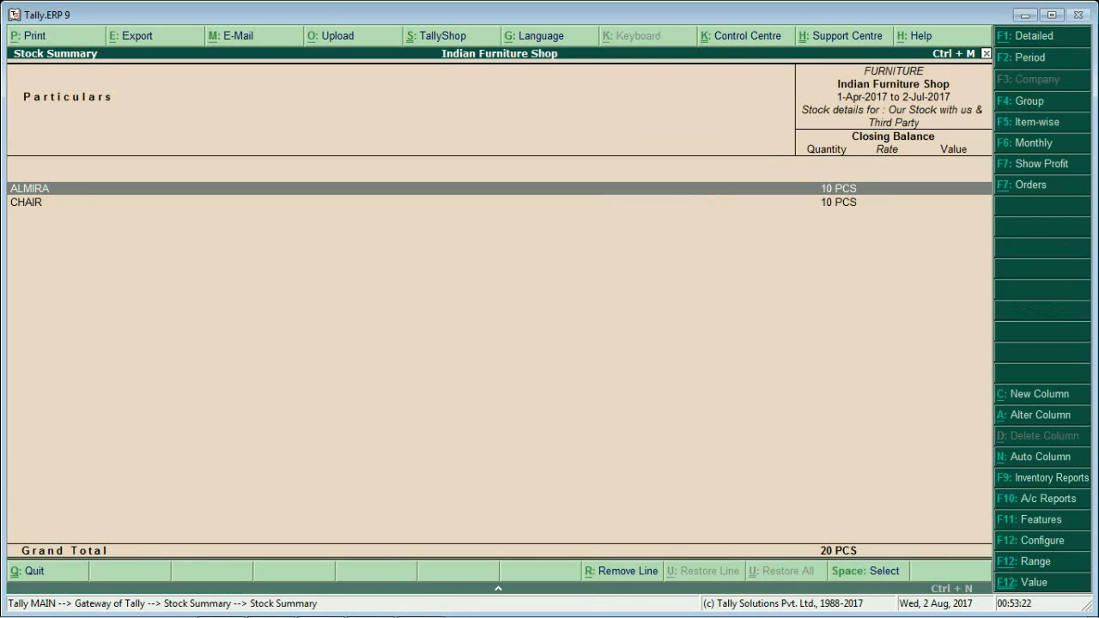
{"action": "key", "text": "Escape"}
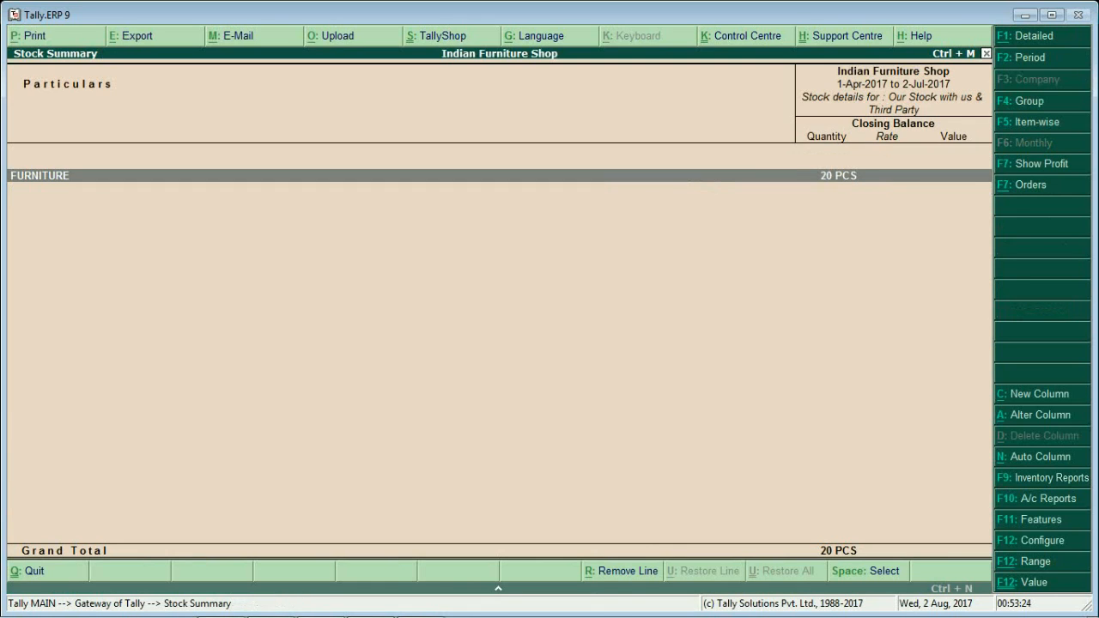
{"action": "key", "text": "Escape"}
View the Balance Sheet in detailed form and drill down into Sundry Debtors under Current Assets
{"action": "key", "text": "Up"}
{"action": "key", "text": "Up"}
{"action": "key", "text": "Up"}
{"action": "key", "text": "Up"}
{"action": "key", "text": "Up"}
{"action": "key", "text": "Up"}
{"action": "key", "text": "Up"}
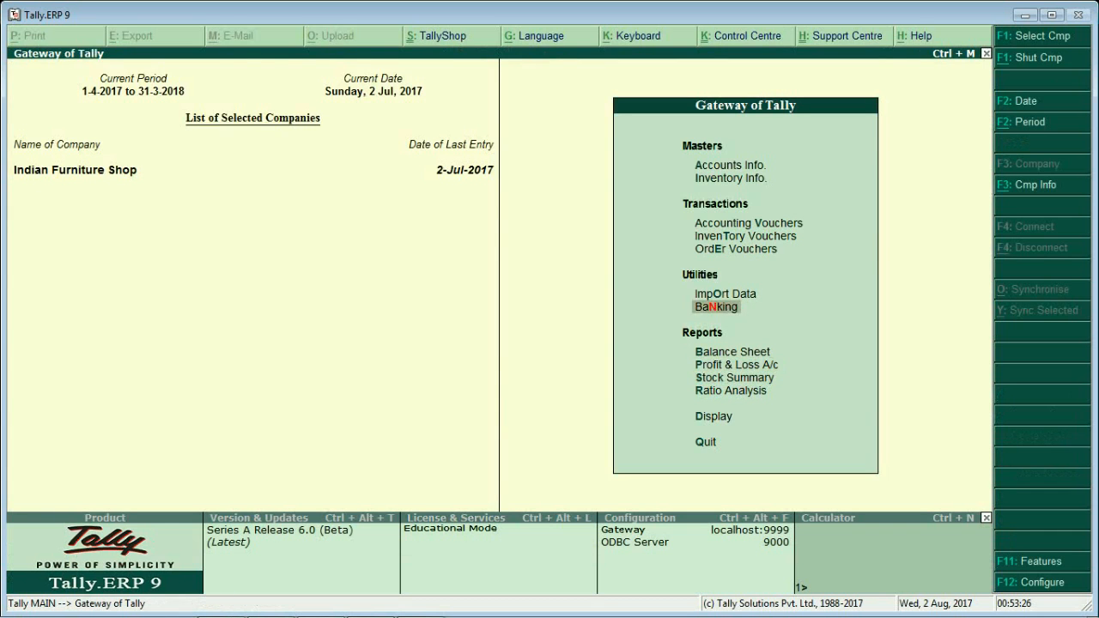
{"action": "key", "text": "Down"}
{"action": "key", "text": "Down"}
{"action": "key", "text": "Down"}
{"action": "key", "text": "Down"}
{"action": "key", "text": "Down"}
{"action": "key", "text": "Down"}
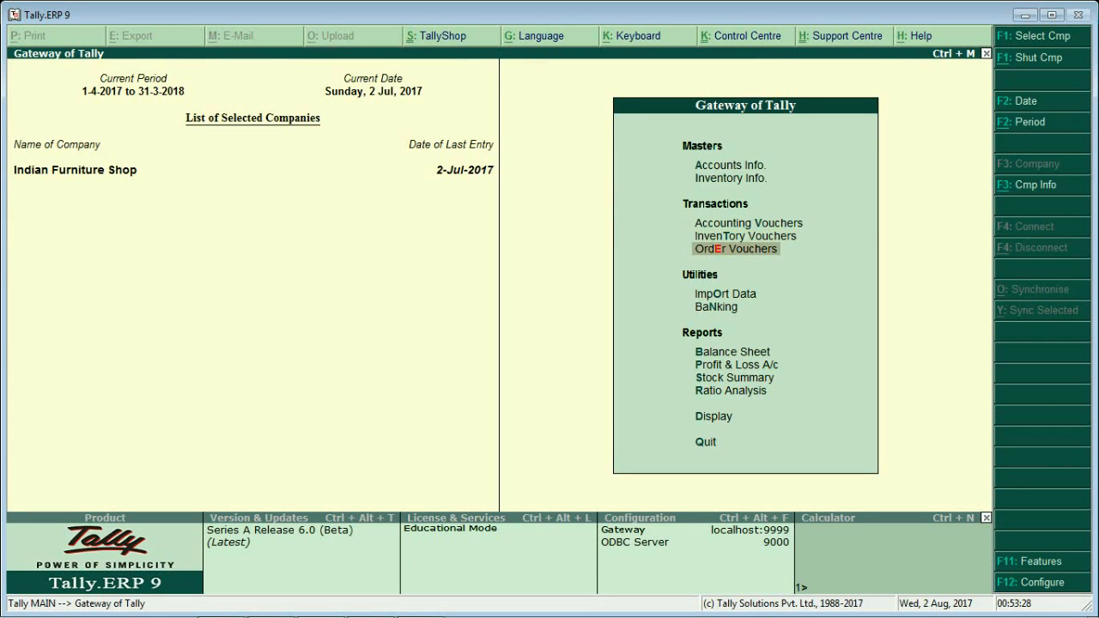
{"action": "key", "text": "Up"}
{"action": "key", "text": "Return"}
{"action": "key", "text": "alt+F1"}
{"action": "key", "text": "Right"}
{"action": "key", "text": "Down"}
{"action": "key", "text": "Down"}
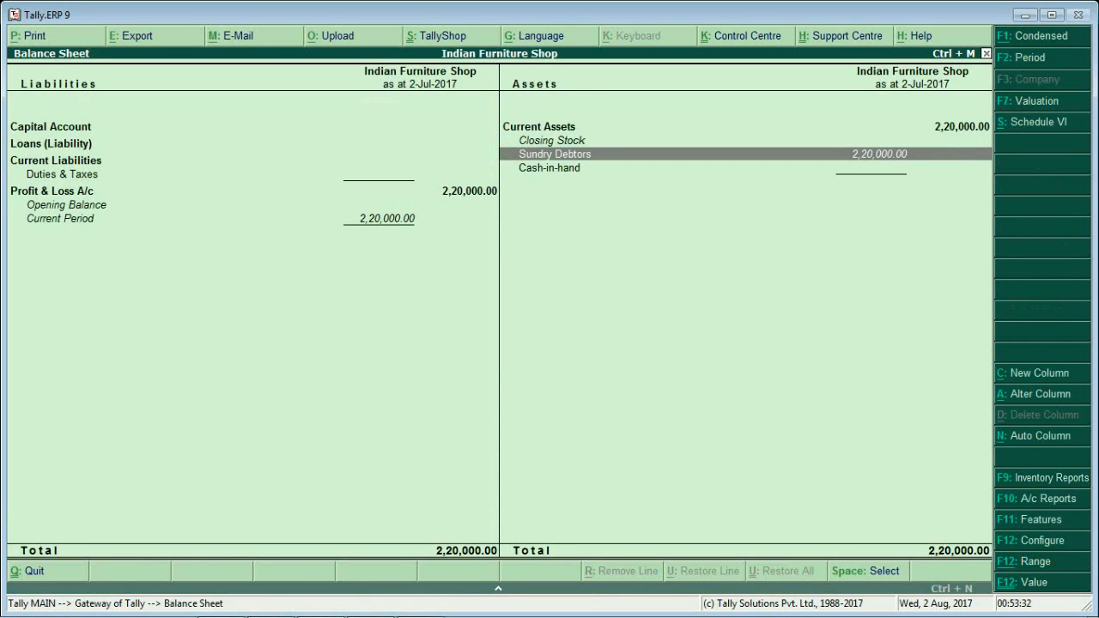
{"action": "key", "text": "Return"}
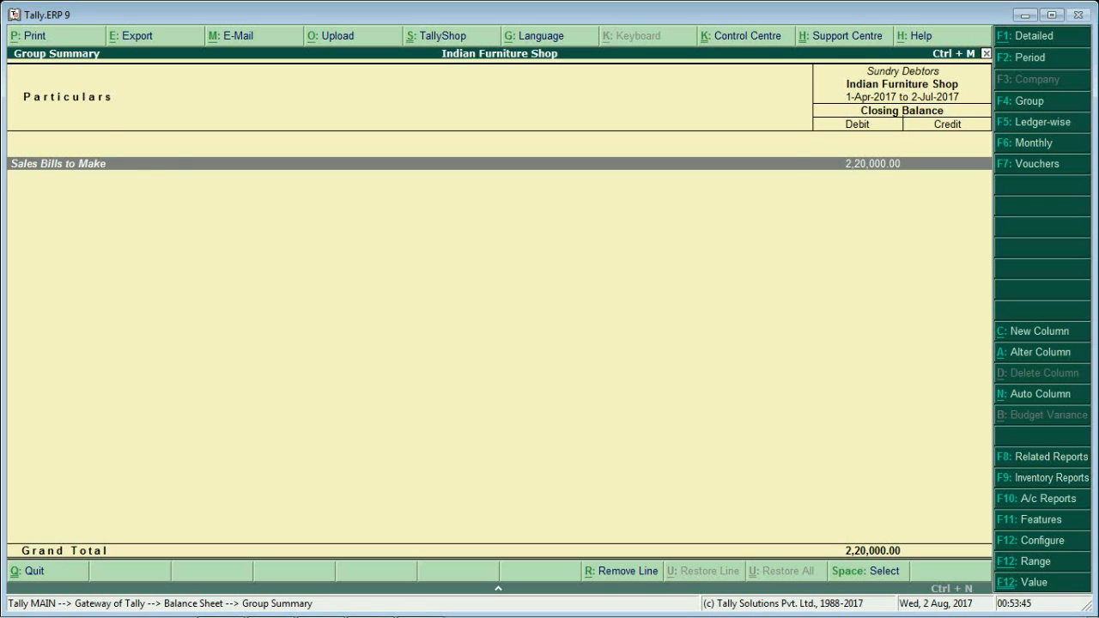
Examine the pending sales bills for the delivered ALMIRA and CHAIR, and return to the Gateway of Tally
{"action": "key", "text": "Return"}
{"action": "key", "text": "Down"}
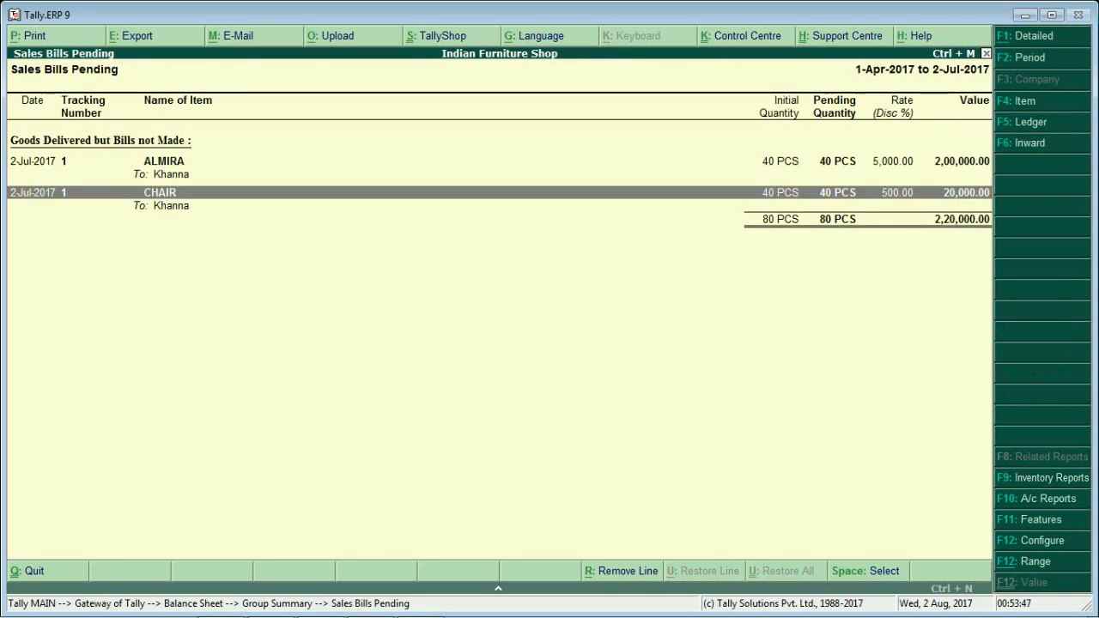
{"action": "key", "text": "Up"}
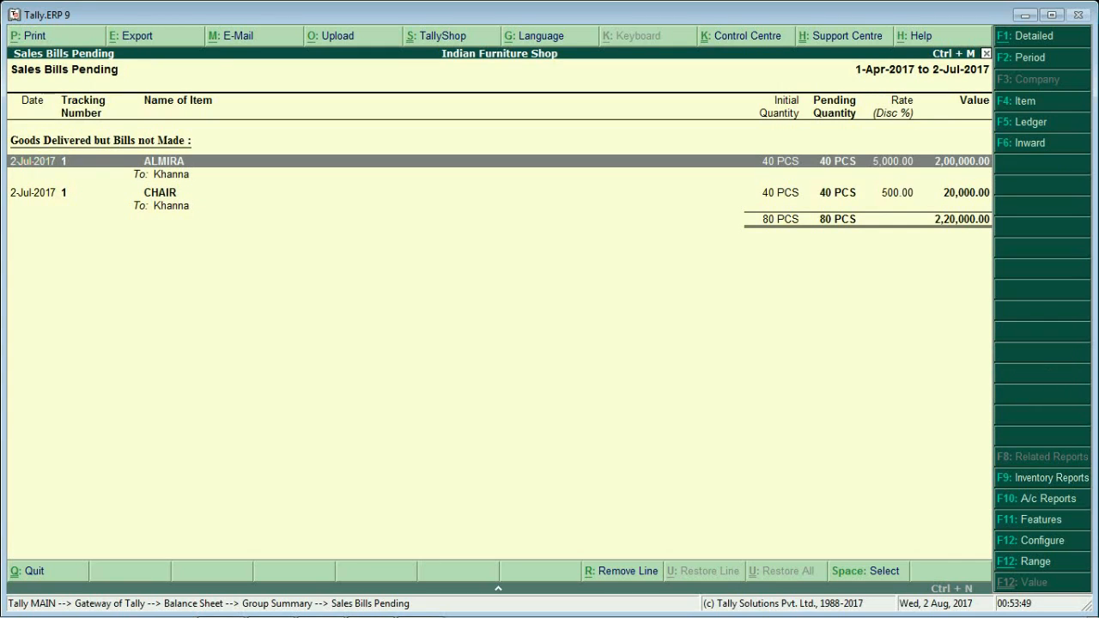
{"action": "key", "text": "Down"}
{"action": "key", "text": "Up"}
{"action": "key", "text": "Escape"}
{"action": "key", "text": "Escape"}
{"action": "key", "text": "Escape"}
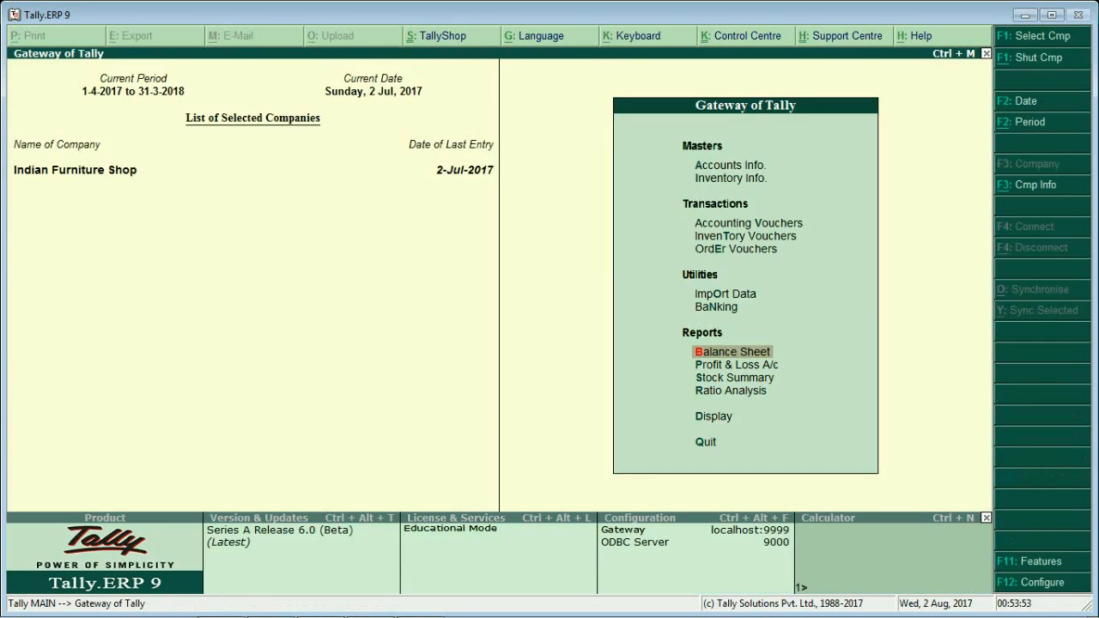
Start a sales voucher for the customer's ledger and link it to delivery note 1
{"action": "key", "text": "Return"}
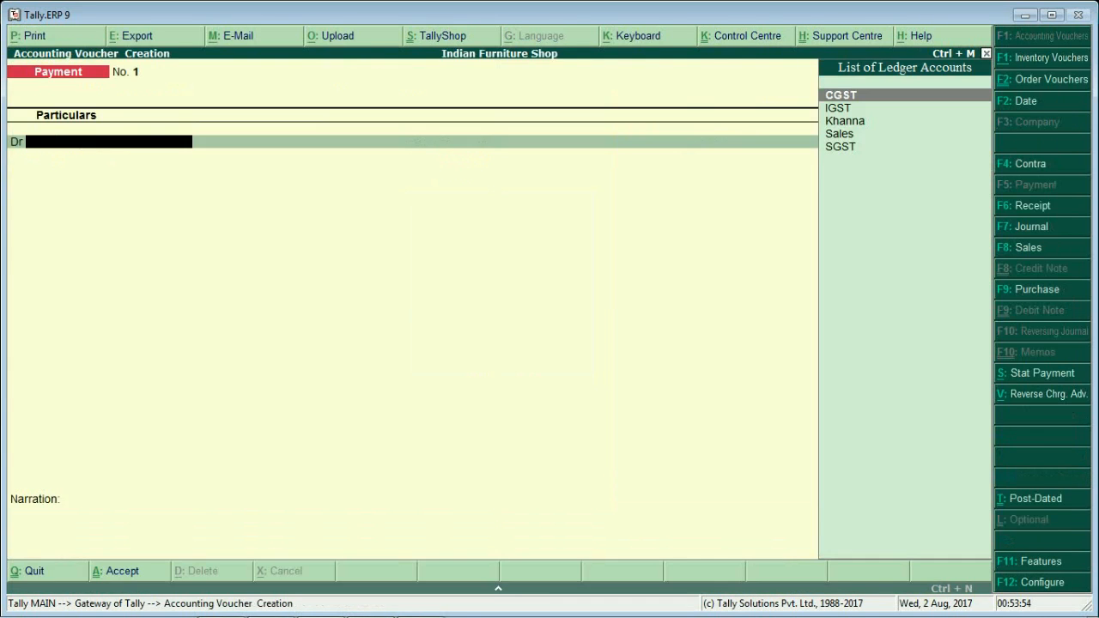
{"action": "key", "text": "F8"}
{"action": "key", "text": "Down"}
{"action": "key", "text": "Return"}
{"action": "key", "text": "Down"}
{"action": "key", "text": "Down"}
{"action": "key", "text": "Down"}
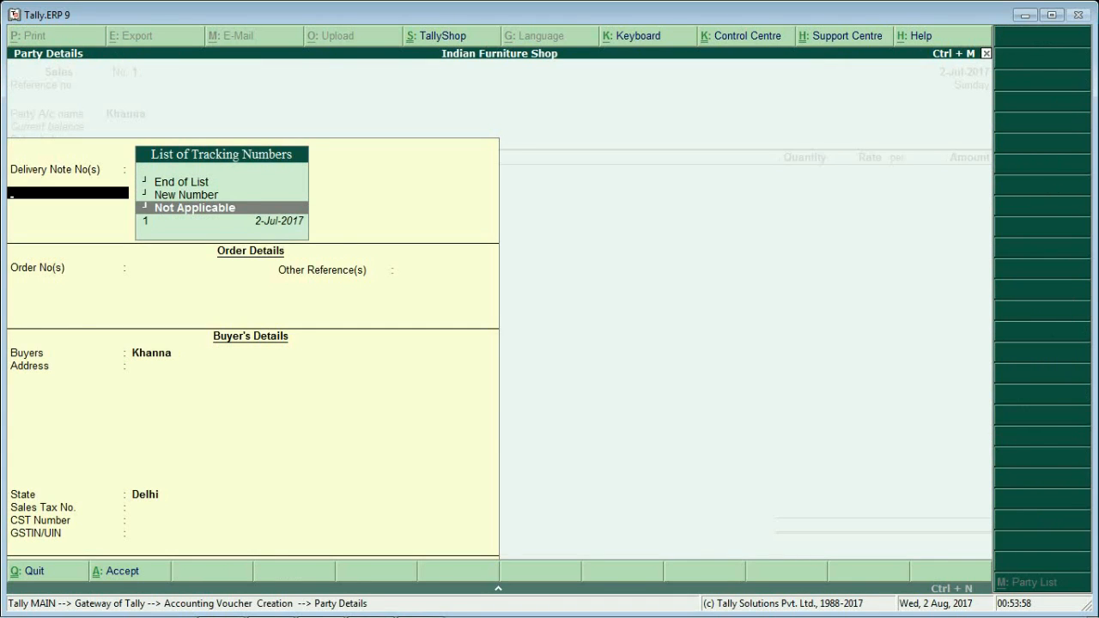
{"action": "key", "text": "Return"}
{"action": "key", "text": "Return"}
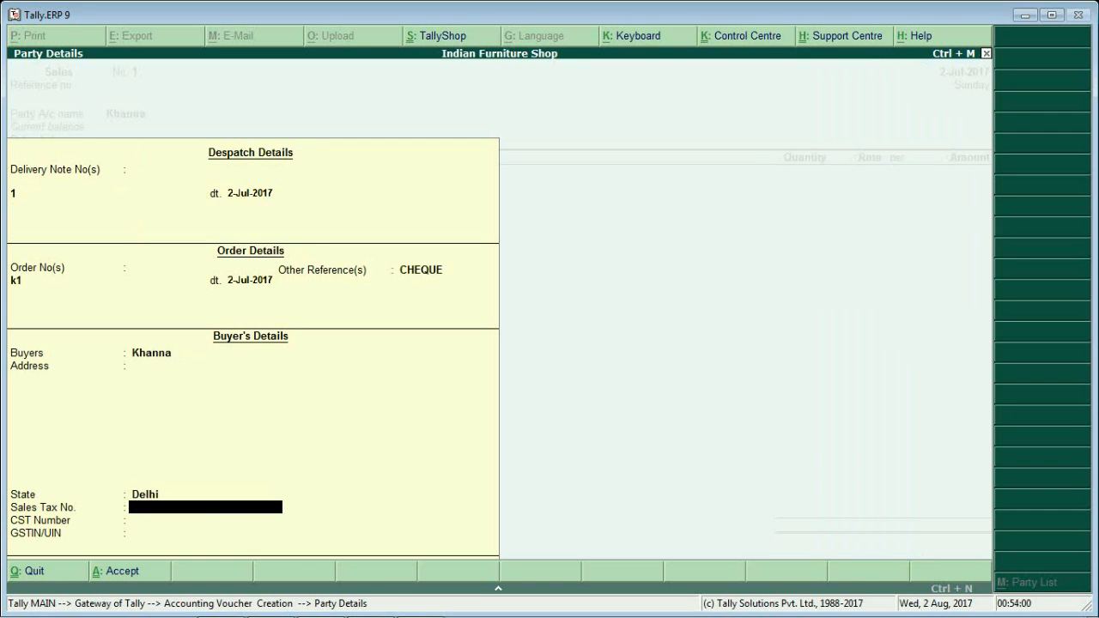
Accept the buyer's details and bill 30 PCS of ALMIRA against tracking number 1
{"action": "key", "text": "Return"}
{"action": "key", "text": "Return"}
{"action": "key", "text": "Return"}
{"action": "key", "text": "Return"}
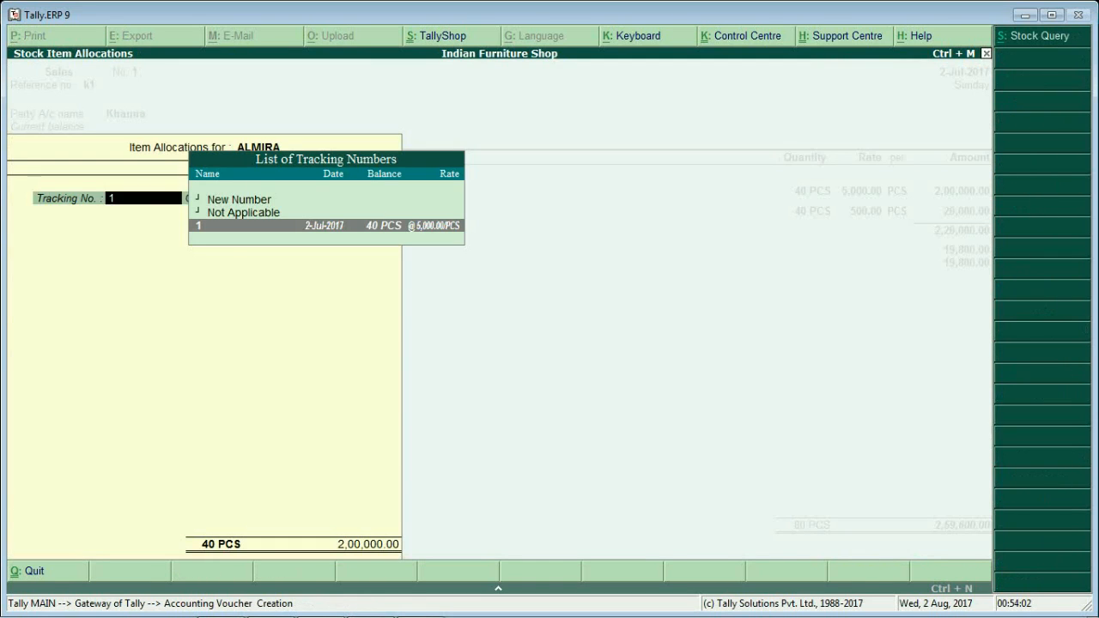
{"action": "key", "text": "Return"}
{"action": "type", "text": "30"}
{"action": "key", "text": "Return"}
{"action": "key", "text": "Return"}
{"action": "key", "text": "Return"}
{"action": "key", "text": "Return"}
{"action": "key", "text": "Return"}
Bill 30 PCS of CHAIR at a rate of 500.00 against tracking number 1 and order k1
{"action": "key", "text": "Return"}
{"action": "key", "text": "Return"}
{"action": "key", "text": "Return"}
{"action": "type", "text": "30"}
{"action": "key", "text": "Return"}
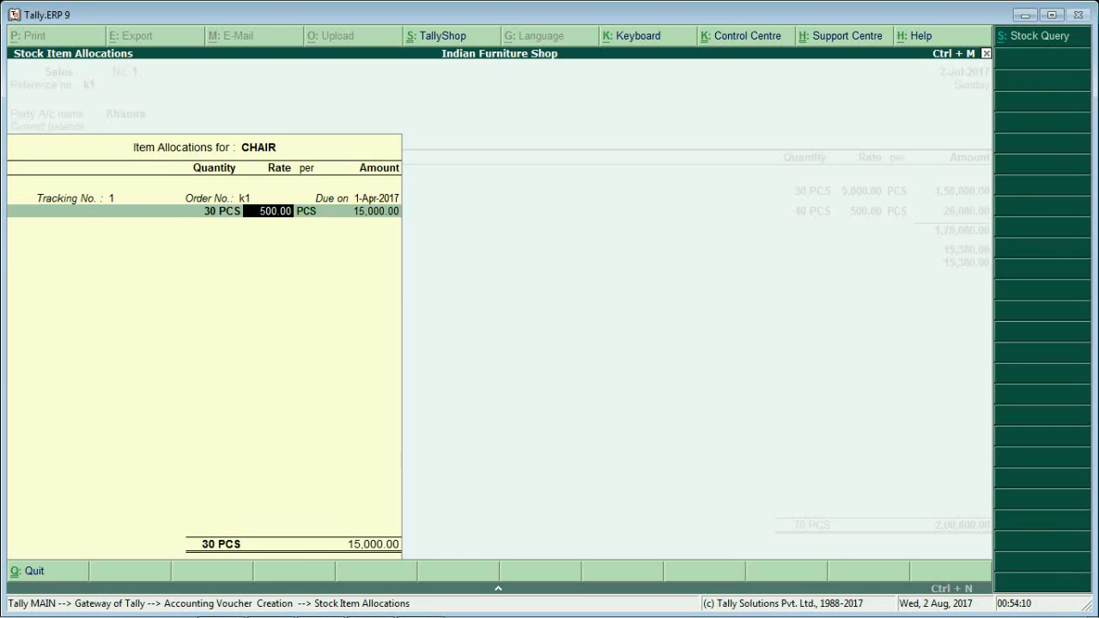
{"action": "key", "text": "Return"}
{"action": "key", "text": "Return"}
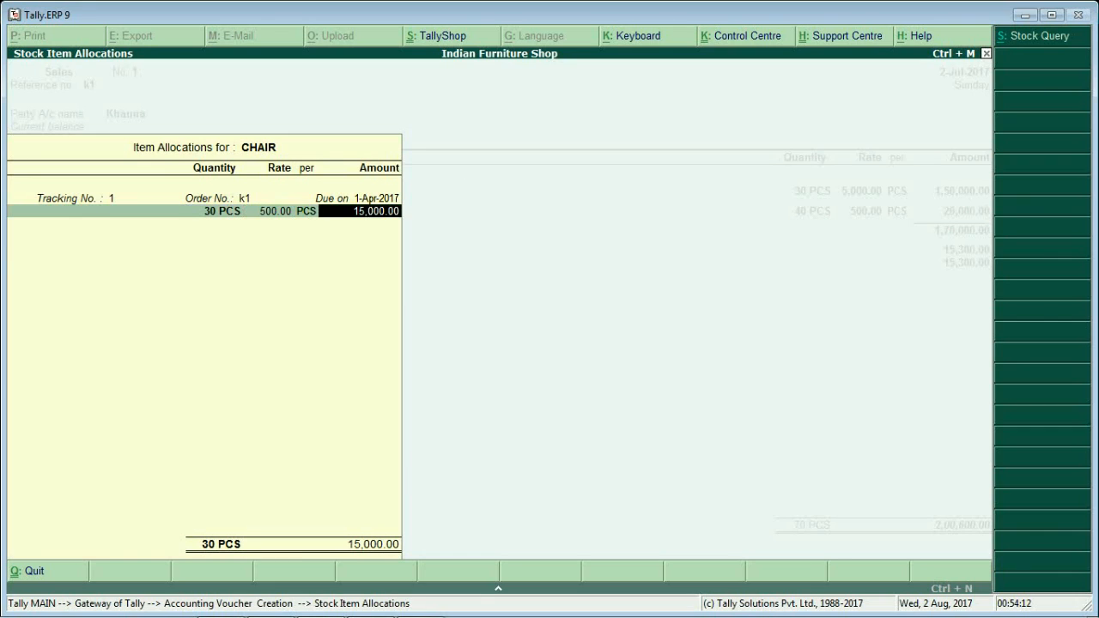
{"action": "key", "text": "Return"}
{"action": "key", "text": "Return"}
Accept the CGST and SGST lines and save the sales voucher without a narration
{"action": "key", "text": "Return"}
{"action": "key", "text": "Return"}
{"action": "key", "text": "Return"}
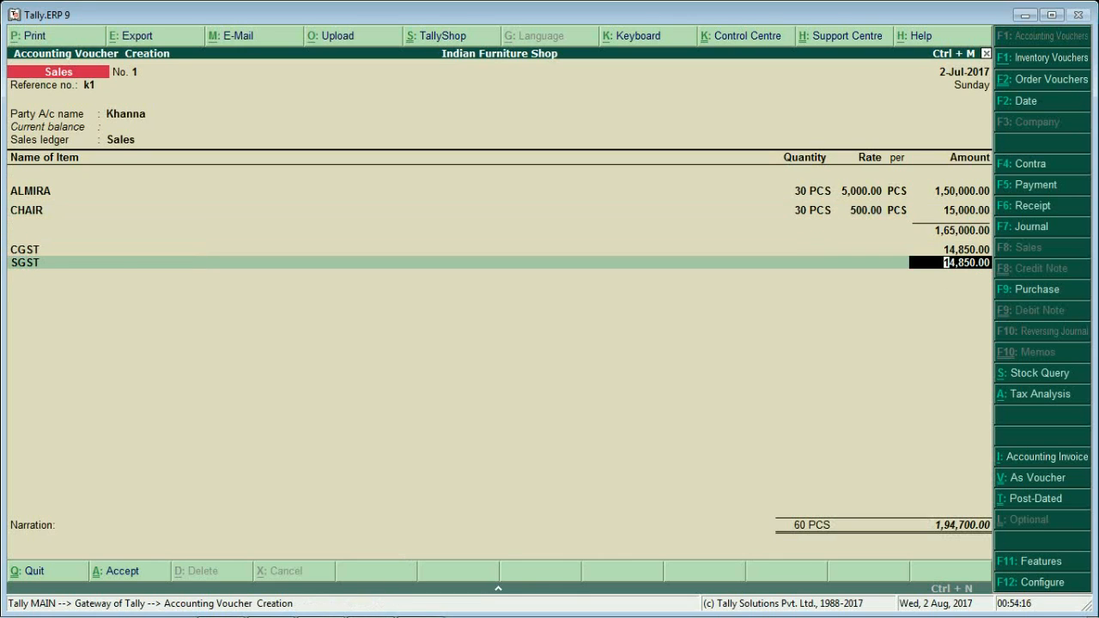
{"action": "key", "text": "Return"}
{"action": "key", "text": "Return"}
{"action": "key", "text": "Return"}
{"action": "key", "text": "Return"}
Leave voucher entry and view the Balance Sheet in detailed form
{"action": "key", "text": "Escape"}
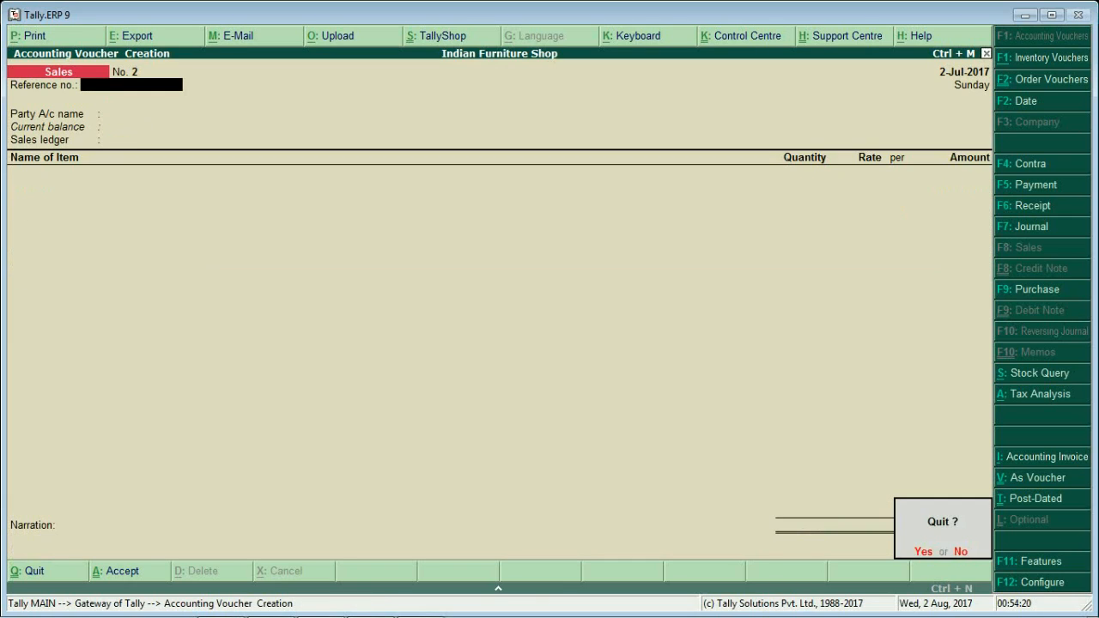
{"action": "key", "text": "Return"}
{"action": "key", "text": "Down"}
{"action": "key", "text": "Down"}
{"action": "key", "text": "Down"}
{"action": "key", "text": "Down"}
{"action": "key", "text": "Down"}
{"action": "key", "text": "Return"}
{"action": "key", "text": "alt+F1"}
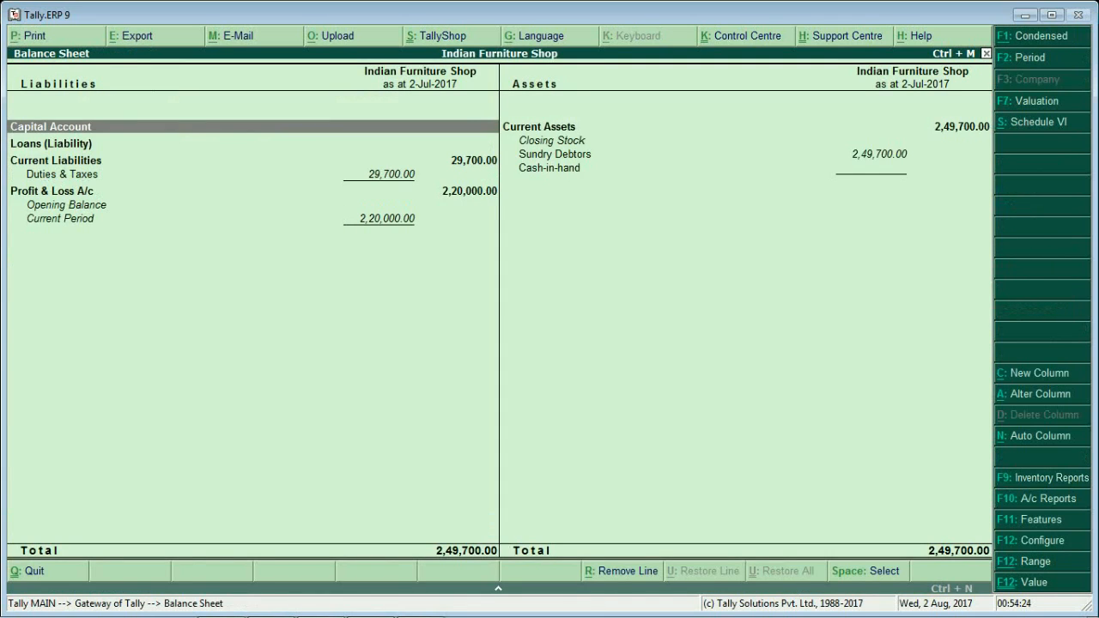
Drill down into Sundry Debtors and examine the sales bills still to make and the customer's balance
{"action": "key", "text": "Right"}
{"action": "key", "text": "Down"}
{"action": "key", "text": "Down"}
{"action": "key", "text": "Return"}
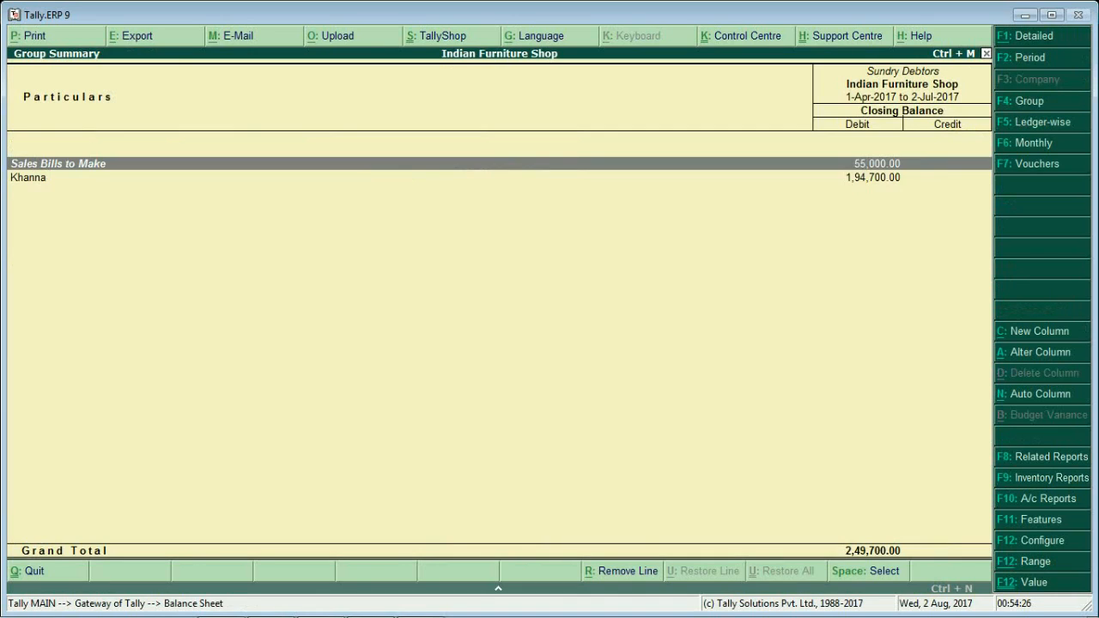
{"action": "key", "text": "Down"}
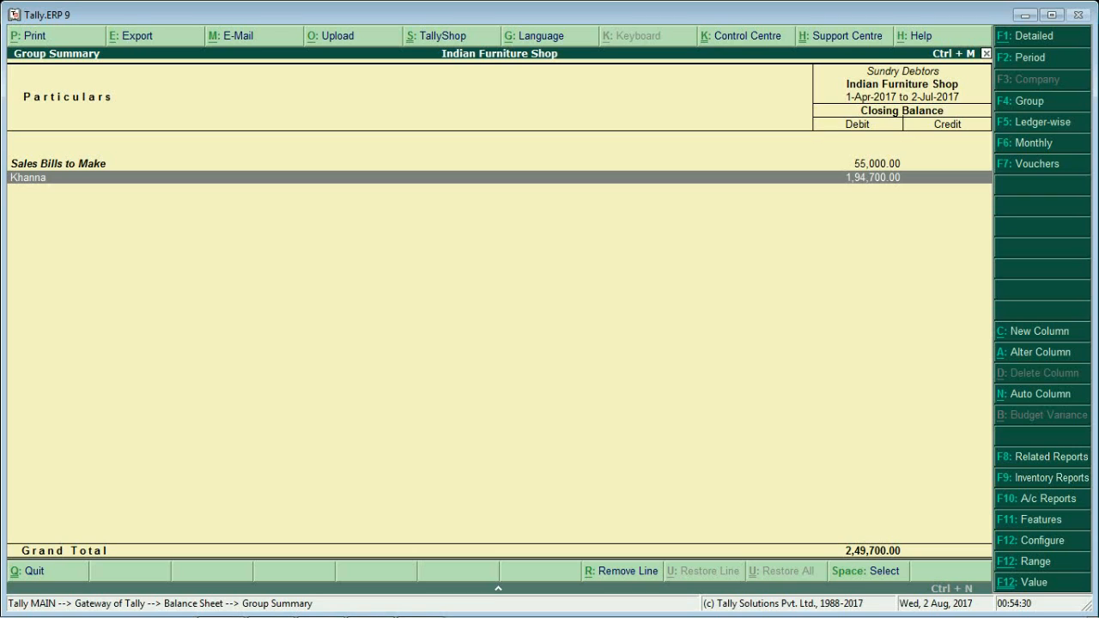
{"action": "key", "text": "Up"}
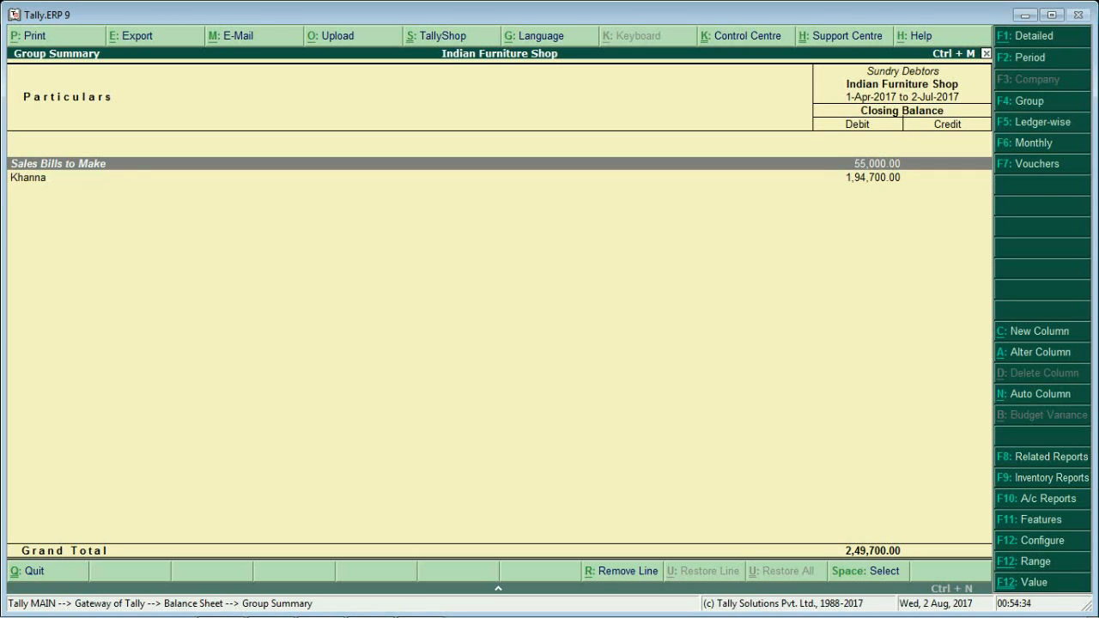
{"action": "key", "text": "Escape"}
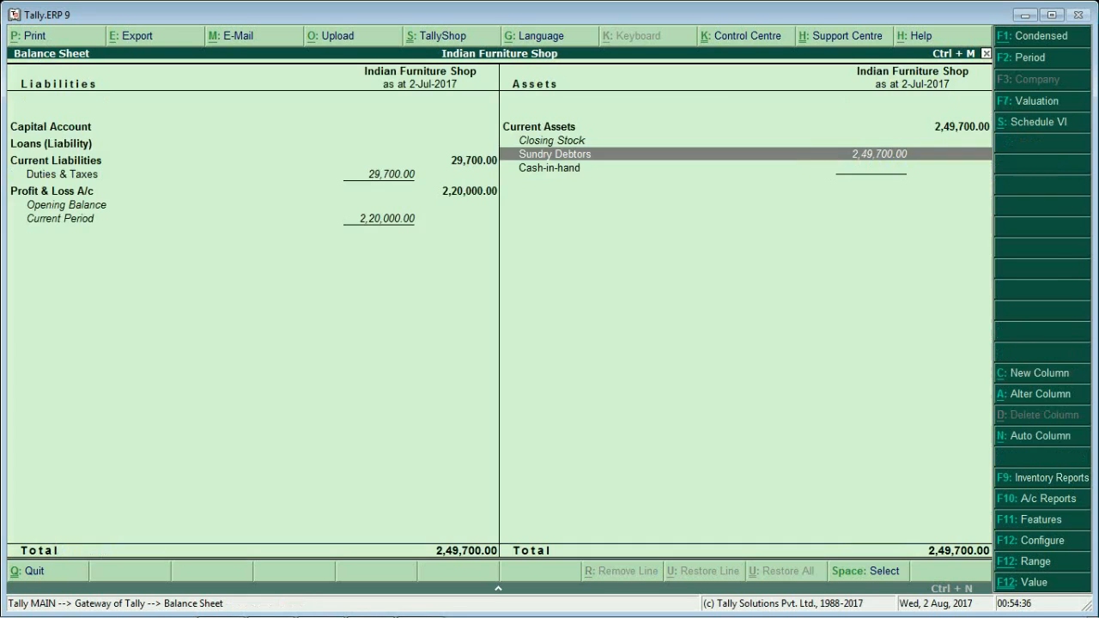
Examine Duties & Taxes under Current Liabilities and leave the Balance Sheet
{"action": "key", "text": "Left"}
{"action": "key", "text": "Down"}
{"action": "key", "text": "Down"}
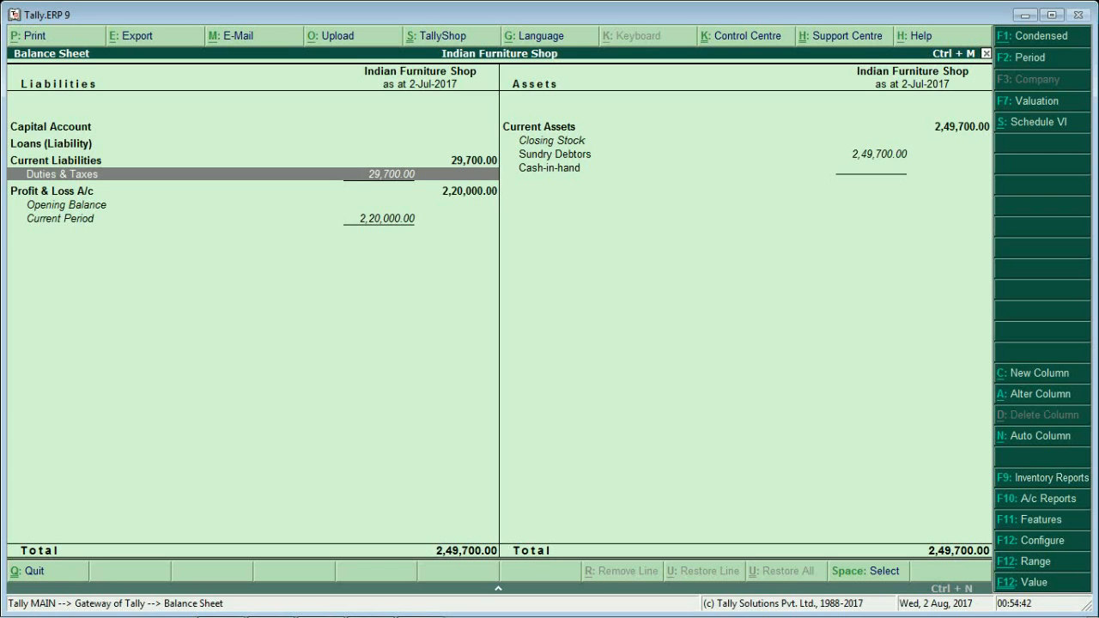
{"action": "key", "text": "Escape"}
View the GSTR-1 return among the statutory GST reports
{"action": "key", "text": "Down"}
{"action": "key", "text": "Down"}
{"action": "key", "text": "Down"}
{"action": "key", "text": "Down"}
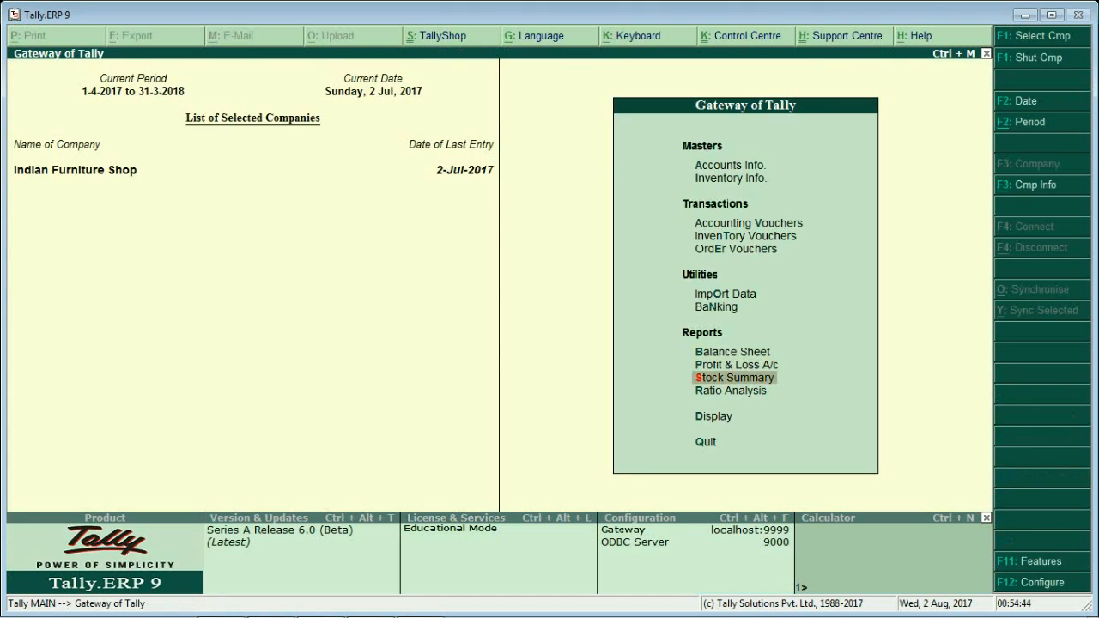
{"action": "key", "text": "Return"}
{"action": "key", "text": "Down"}
{"action": "key", "text": "Down"}
{"action": "key", "text": "Down"}
{"action": "key", "text": "Down"}
{"action": "key", "text": "Down"}
{"action": "key", "text": "Down"}
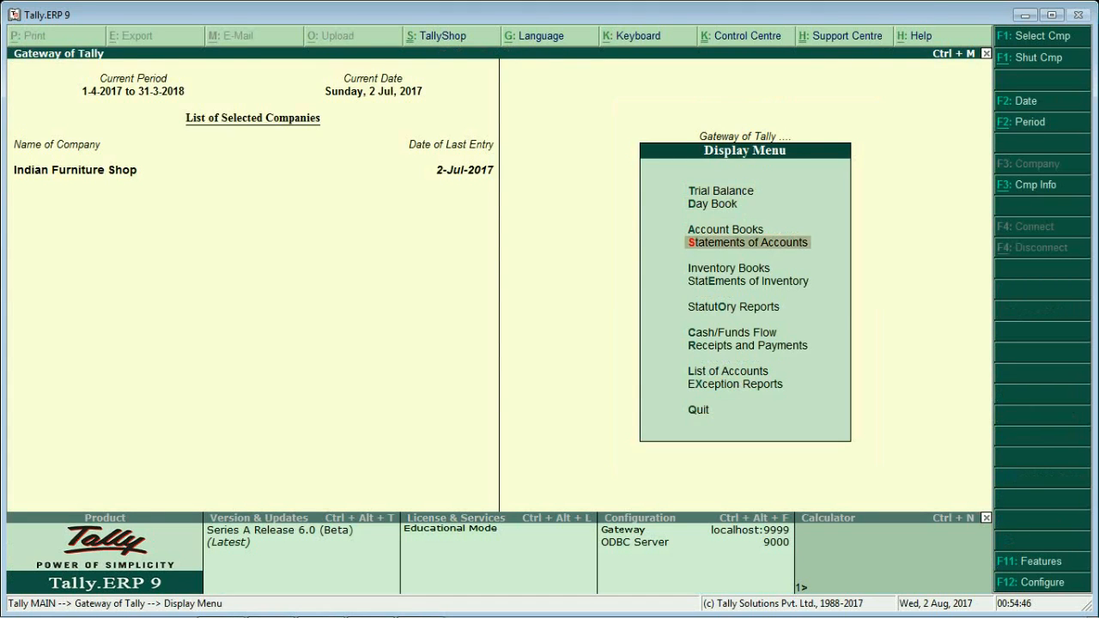
{"action": "key", "text": "Return"}
{"action": "key", "text": "Return"}
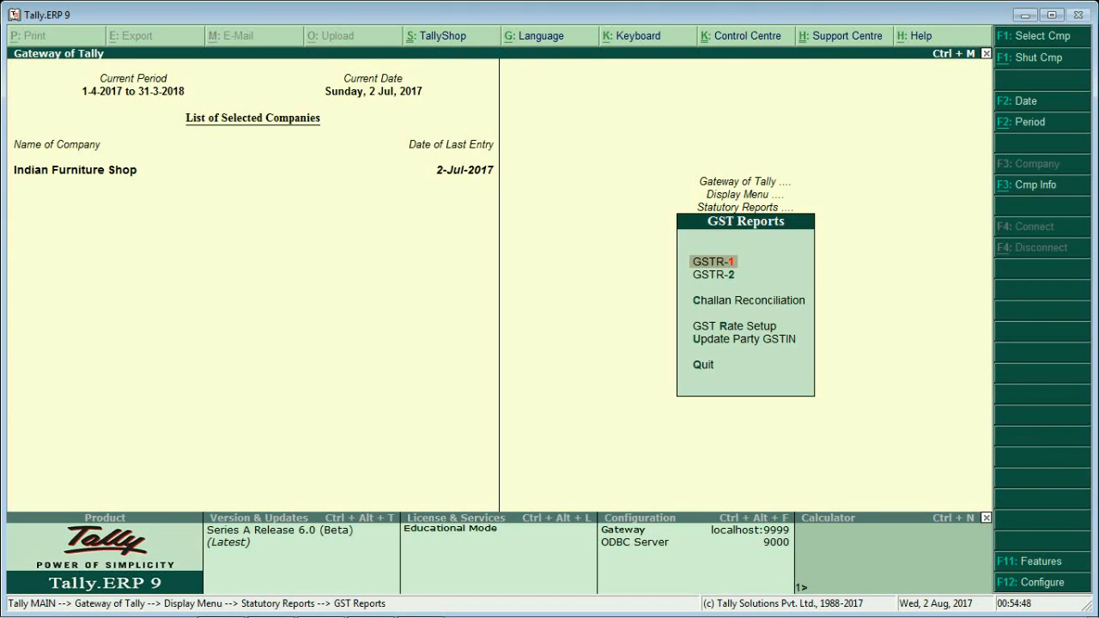
{"action": "key", "text": "Return"}
Examine the B2C(Small) Invoices line in GSTR-1 and return to the Gateway of Tally
{"action": "key", "text": "Down"}
{"action": "key", "text": "Down"}
{"action": "key", "text": "Down"}
{"action": "key", "text": "Down"}
{"action": "key", "text": "Down"}
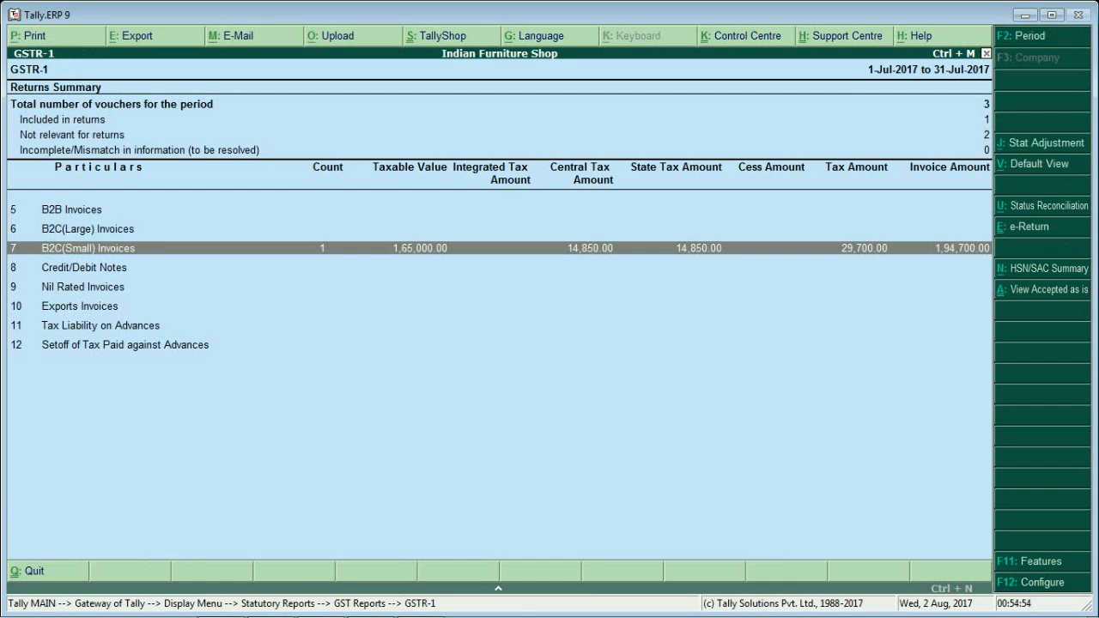
{"action": "key", "text": "Escape"}
{"action": "key", "text": "Escape"}
{"action": "key", "text": "Escape"}
{"action": "key", "text": "Escape"}
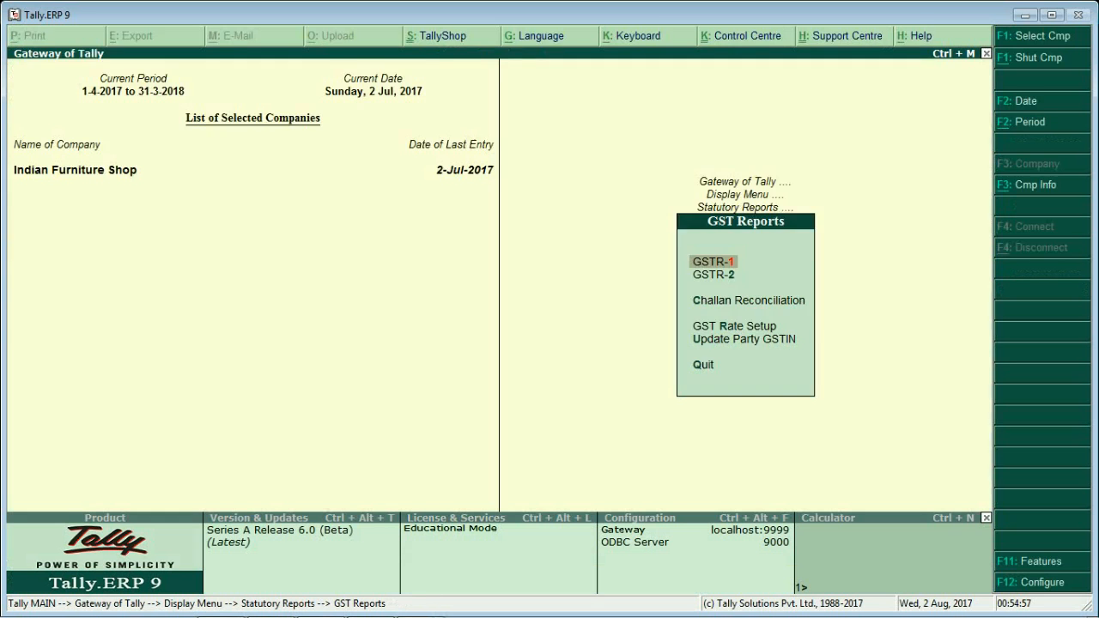
Start a Rejections In voucher with the customer's ledger account and party details
{"action": "key", "text": "Down"}
{"action": "key", "text": "Down"}
{"action": "key", "text": "Down"}
{"action": "key", "text": "Down"}
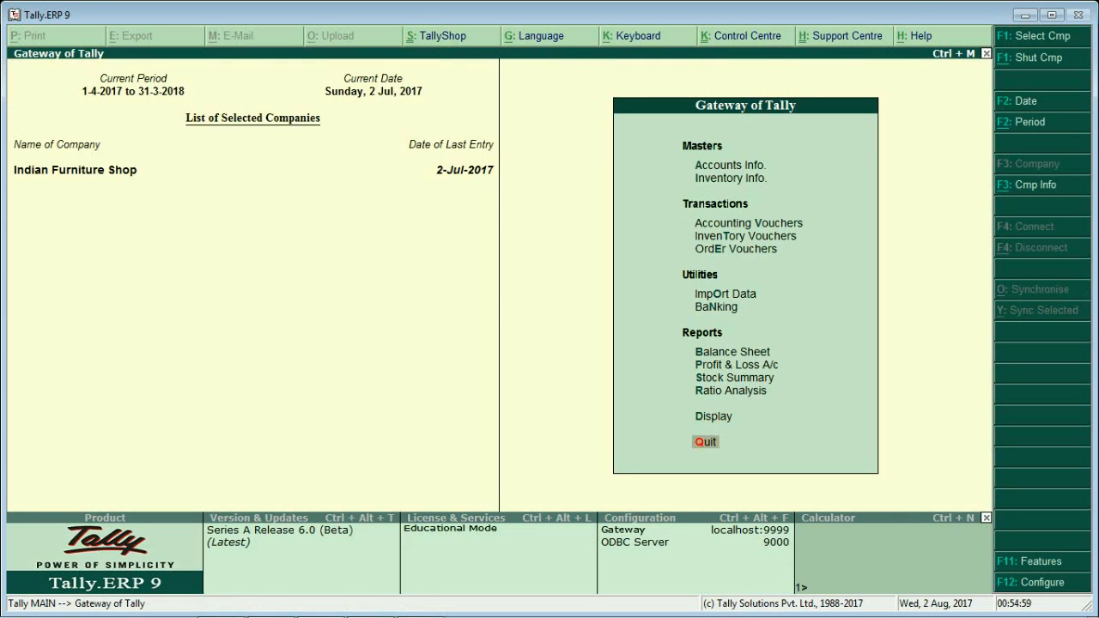
{"action": "key", "text": "Return"}
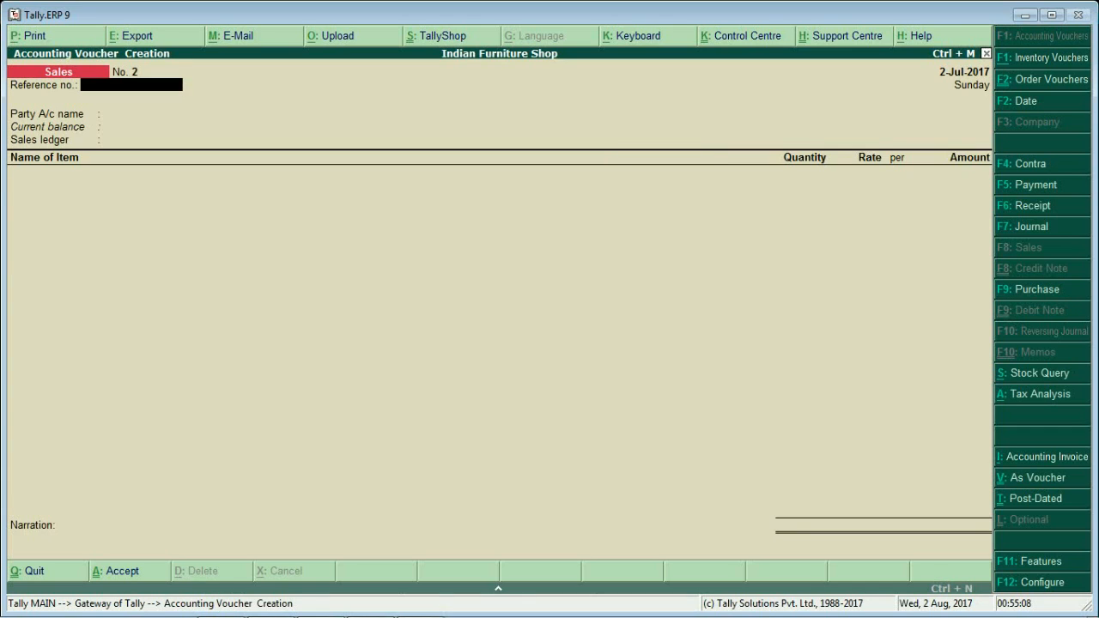
{"action": "key", "text": "ctrl+F6"}
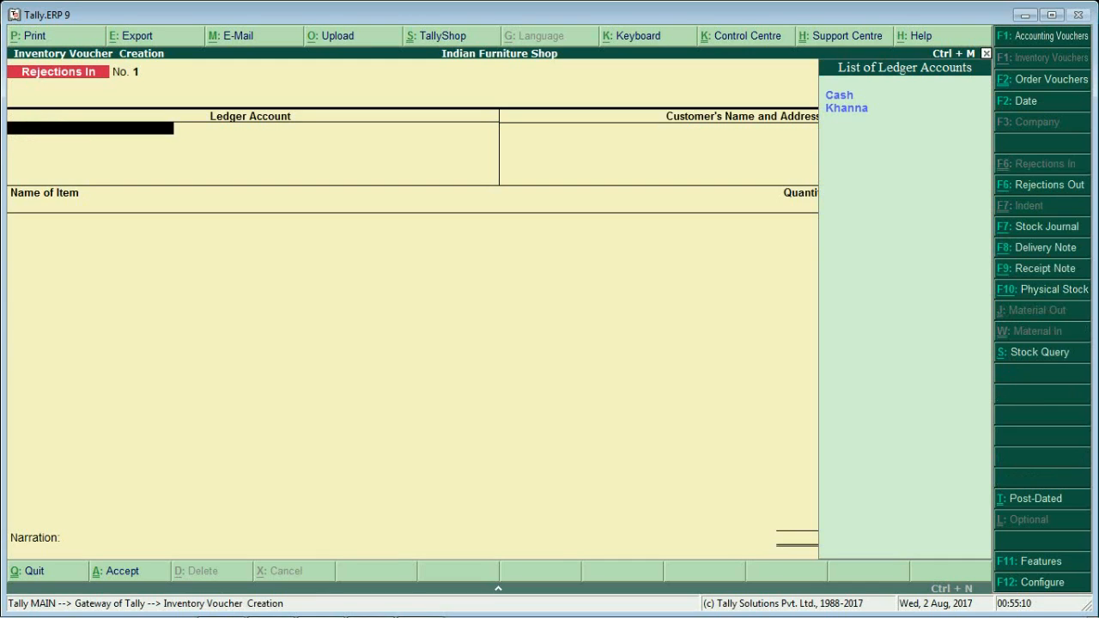
{"action": "key", "text": "Down"}
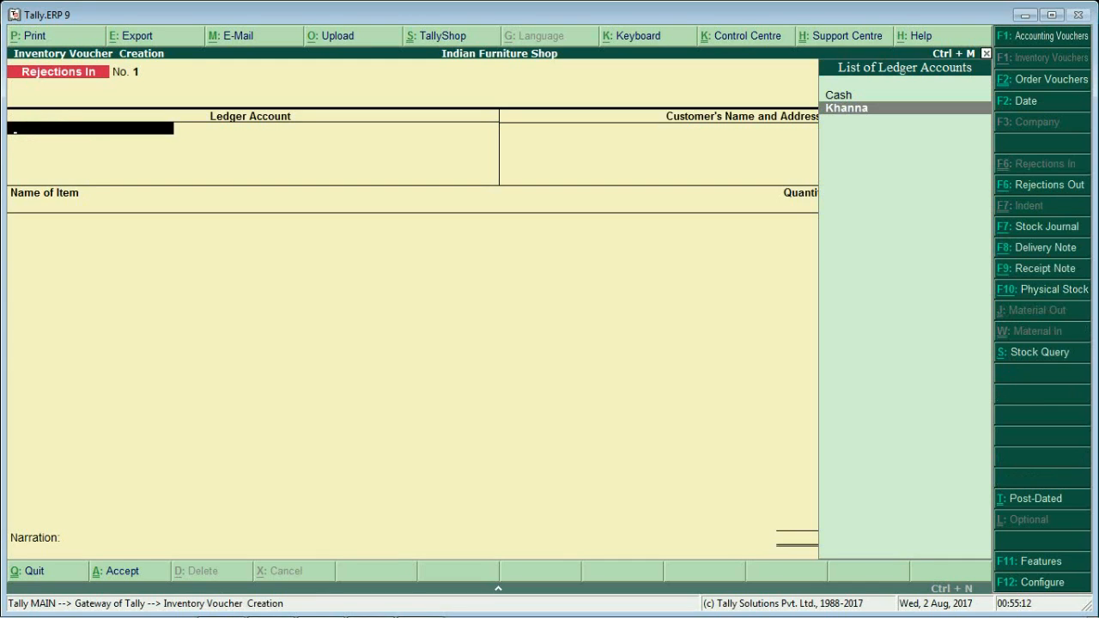
{"action": "key", "text": "Return"}
{"action": "key", "text": "Return"}
Add 10 PCS of ALMIRA at 5,000.00 to the rejection note against tracking number 1 and order k1
{"action": "key", "text": "Down"}
{"action": "key", "text": "Up"}
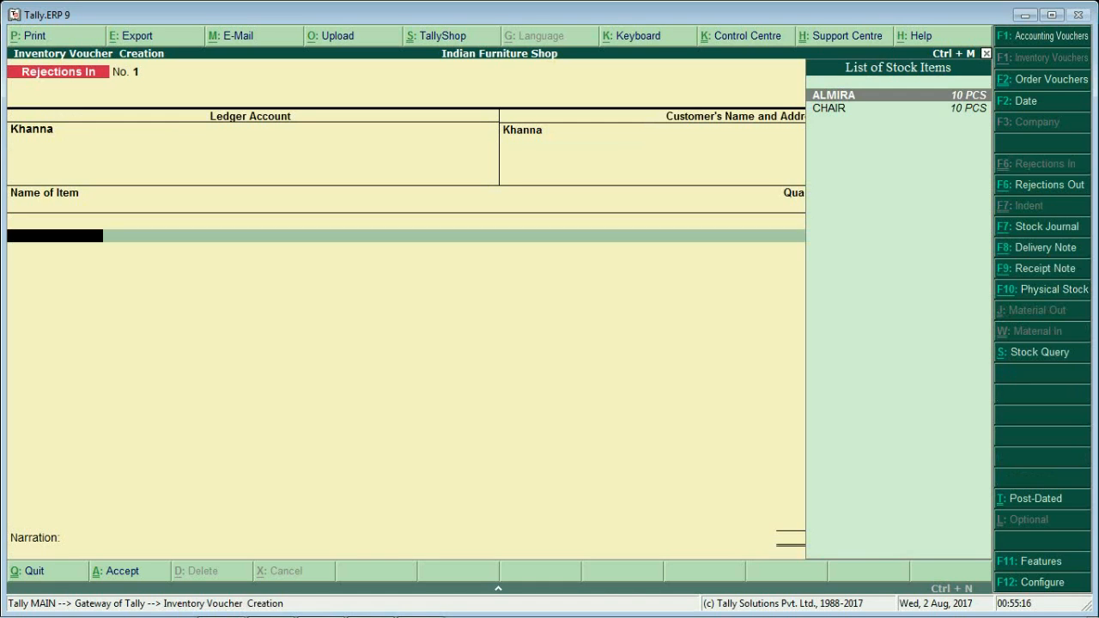
{"action": "key", "text": "Return"}
{"action": "key", "text": "Return"}
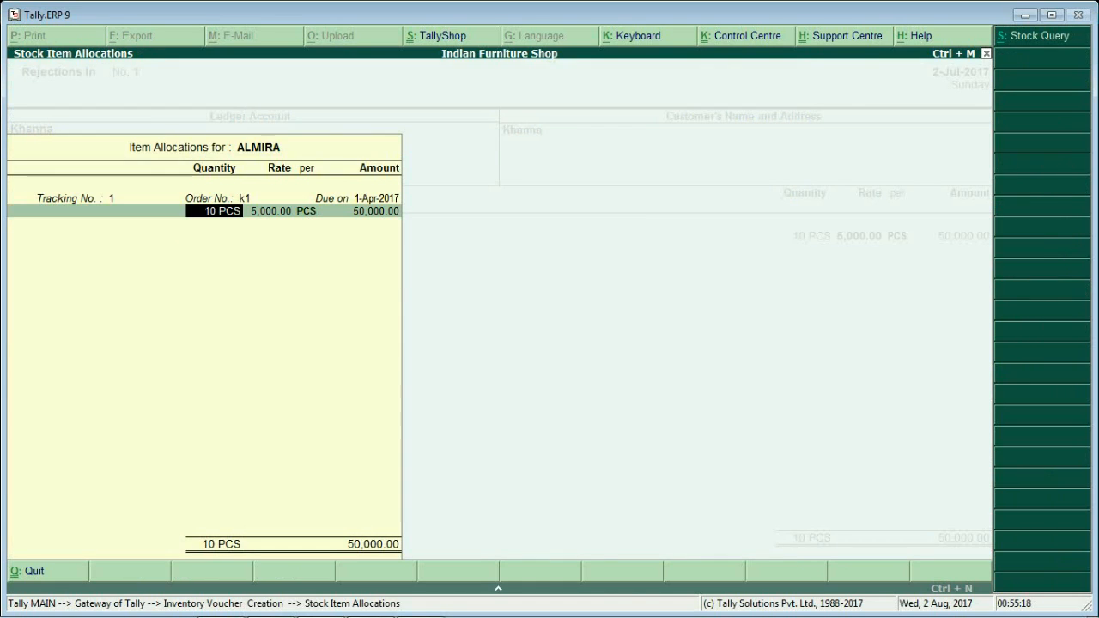
{"action": "key", "text": "Return"}
{"action": "key", "text": "Return"}
{"action": "key", "text": "Return"}
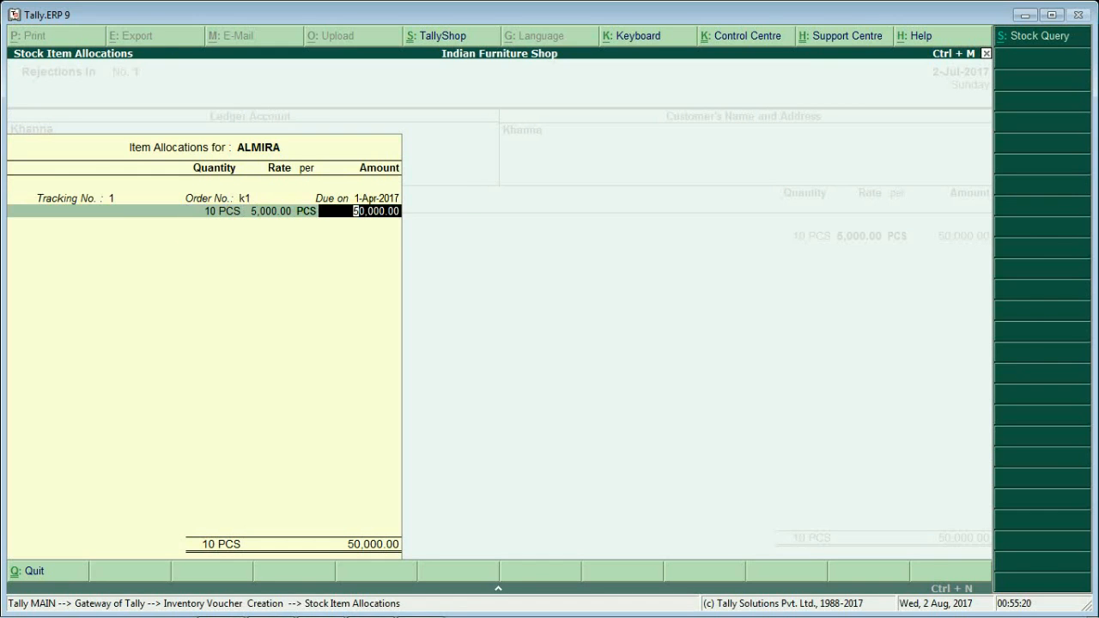
{"action": "key", "text": "Return"}
{"action": "key", "text": "Return"}
{"action": "key", "text": "Return"}
{"action": "key", "text": "BackSpace"}
{"action": "key", "text": "Return"}
{"action": "key", "text": "Return"}
{"action": "key", "text": "Return"}
{"action": "key", "text": "Return"}
{"action": "key", "text": "Return"}
{"action": "key", "text": "Return"}
{"action": "key", "text": "Return"}
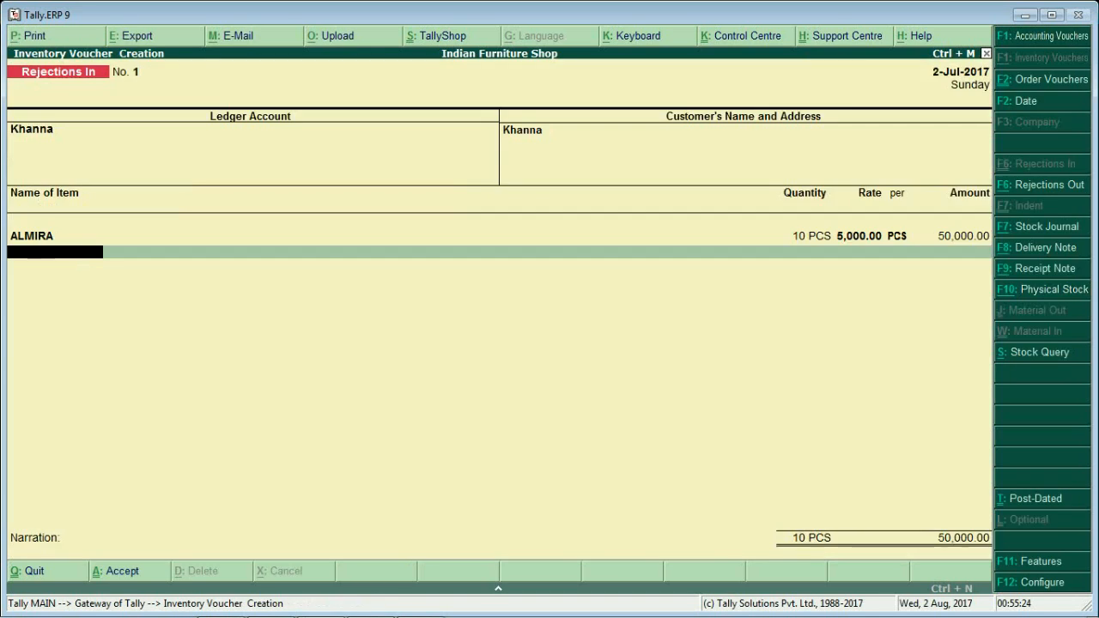
Add 10 PCS of CHAIR at 500.00 to the rejection note against tracking number 1
{"action": "key", "text": "Down"}
{"action": "key", "text": "Down"}
{"action": "key", "text": "Return"}
{"action": "key", "text": "Return"}
{"action": "key", "text": "Return"}
{"action": "key", "text": "Return"}
{"action": "key", "text": "Return"}
{"action": "key", "text": "Return"}
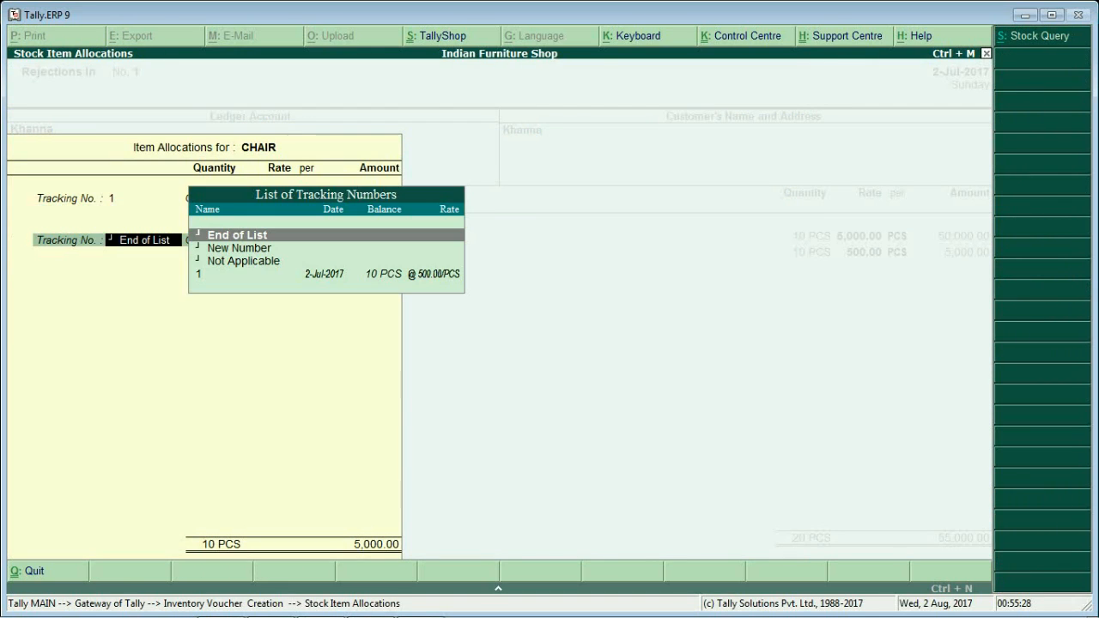
{"action": "key", "text": "Return"}
End the item list and save the Rejections In voucher without a narration
{"action": "key", "text": "Return"}
{"action": "key", "text": "Return"}
{"action": "key", "text": "Return"}
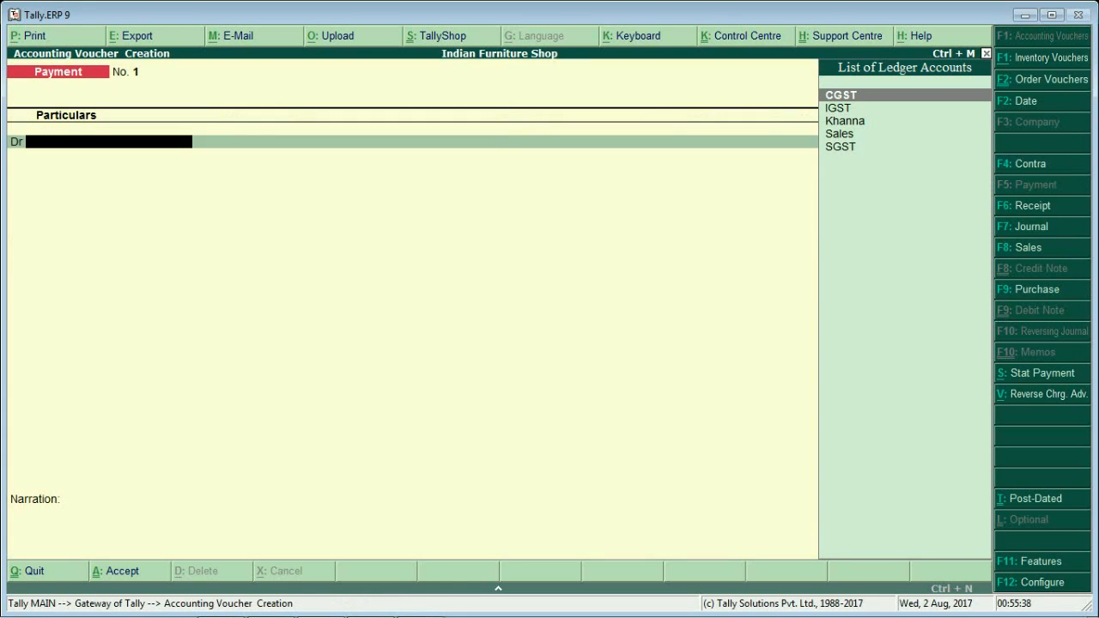
Leave voucher entry, open the Balance Sheet and expand its assets and liabilities to detailed form
{"action": "key", "text": "Escape"}
{"action": "key", "text": "Return"}
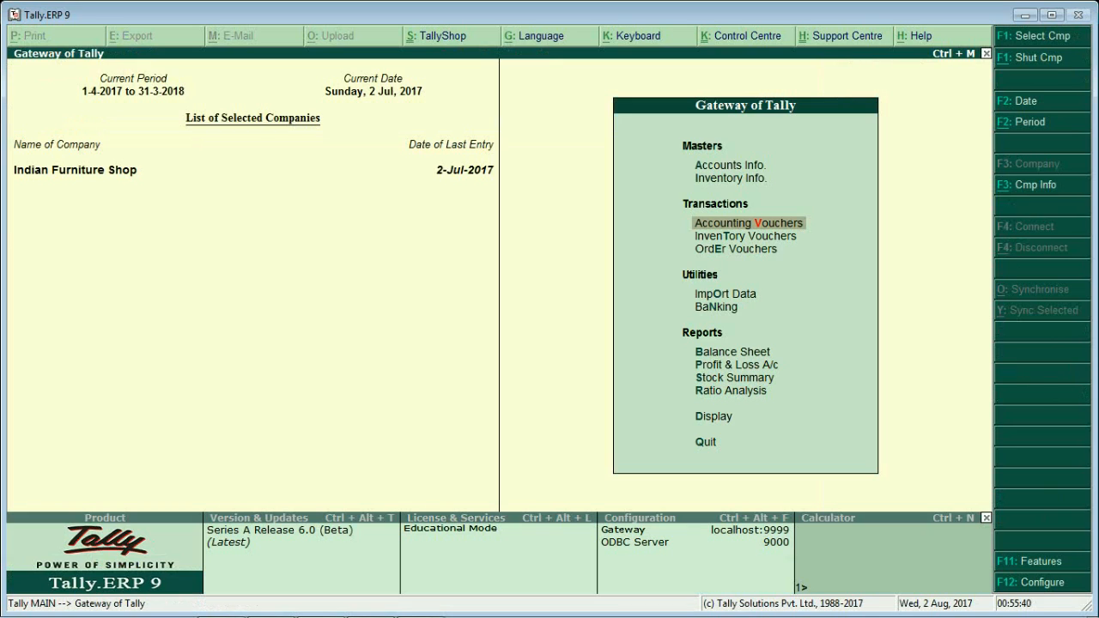
{"action": "key", "text": "Down"}
{"action": "key", "text": "Down"}
{"action": "key", "text": "Down"}
{"action": "key", "text": "Down"}
{"action": "key", "text": "Down"}
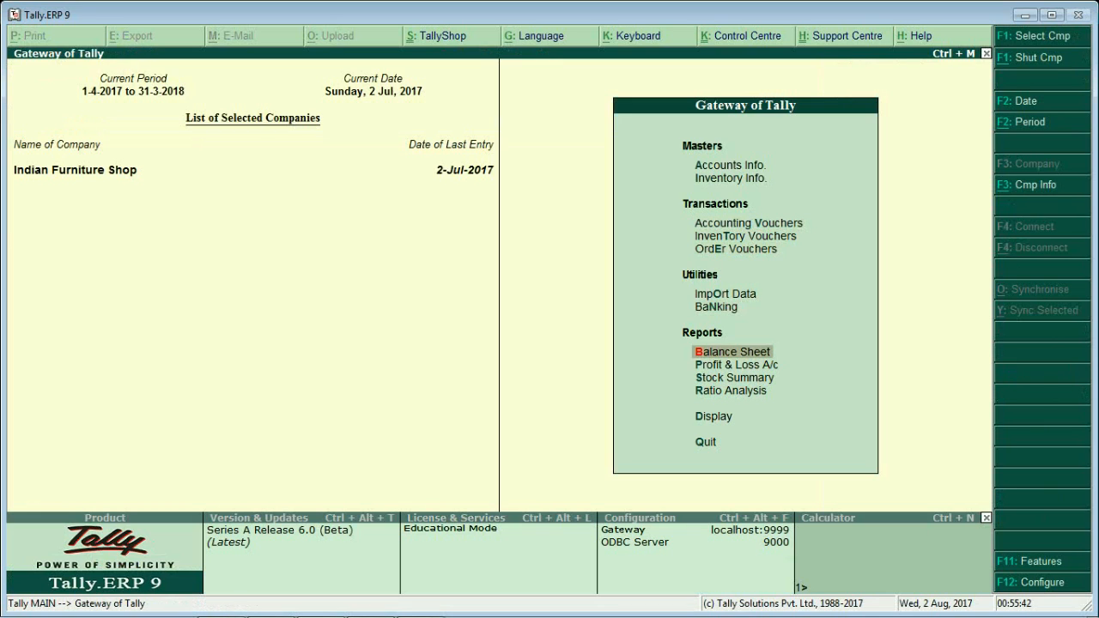
{"action": "key", "text": "Return"}
{"action": "key", "text": "Right"}
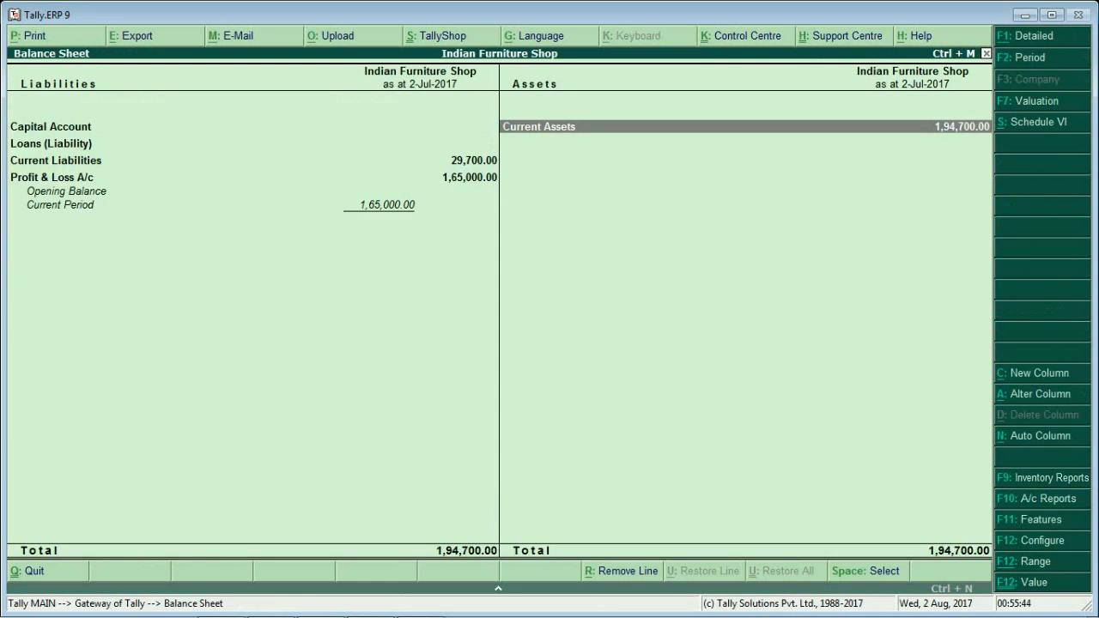
{"action": "key", "text": "alt+F1"}
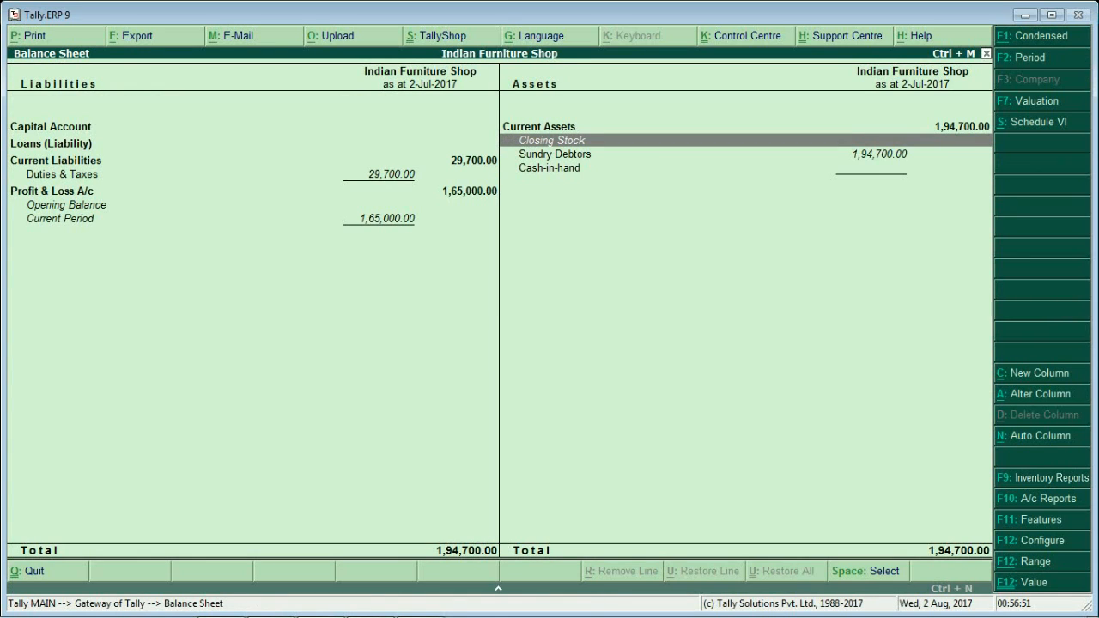
Drill down into Sundry Debtors to check for pending sales bills, and return to the Balance Sheet
{"action": "key", "text": "Down"}
{"action": "key", "text": "Return"}
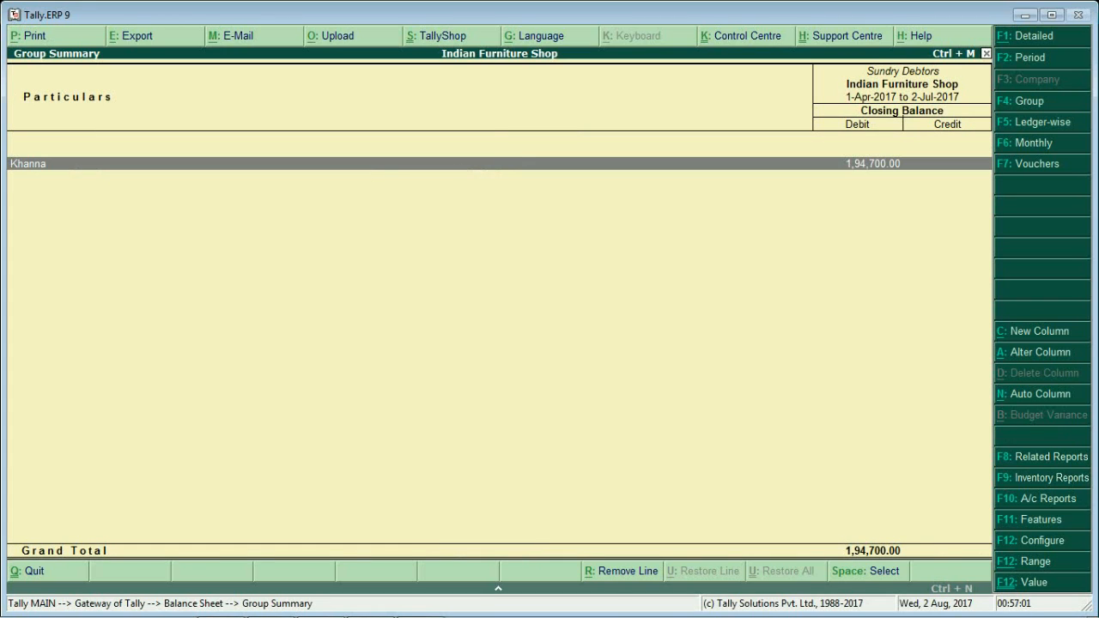
{"action": "key", "text": "Escape"}
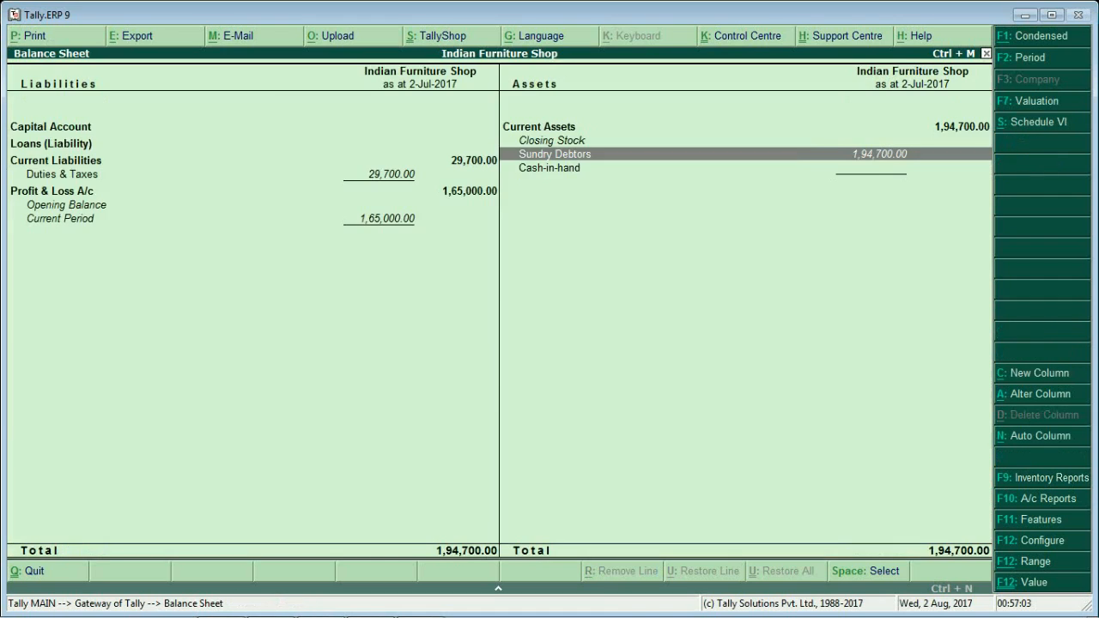
Check the Current Liabilities and Sundry Debtors entries across both sides of the Balance Sheet
{"action": "key", "text": "Left"}
{"action": "key", "text": "Down"}
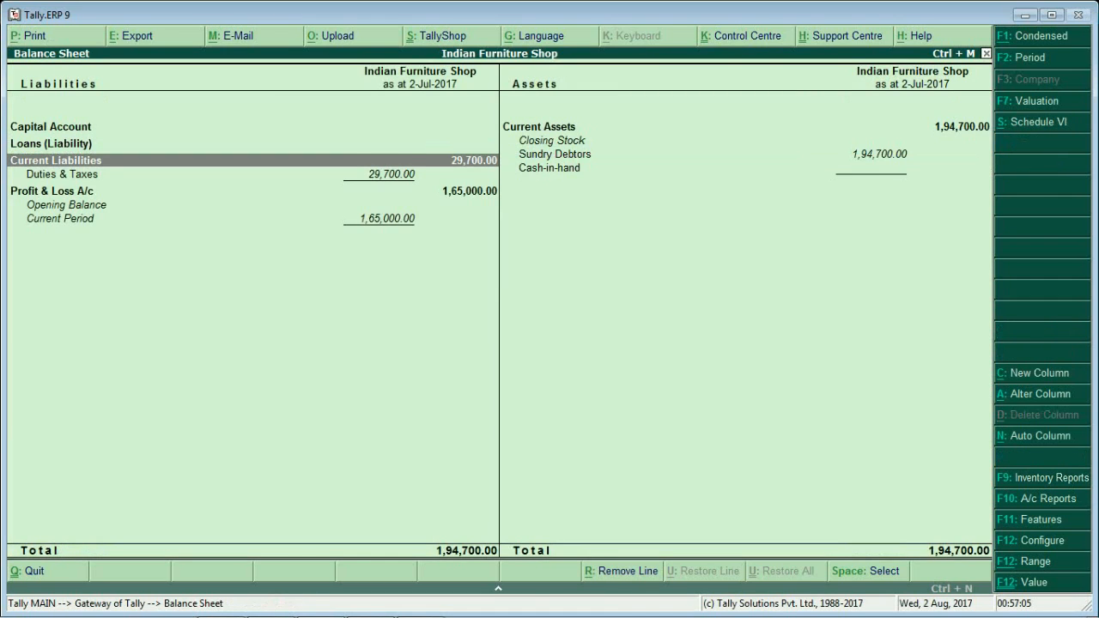
{"action": "key", "text": "Down"}
{"action": "key", "text": "Right"}
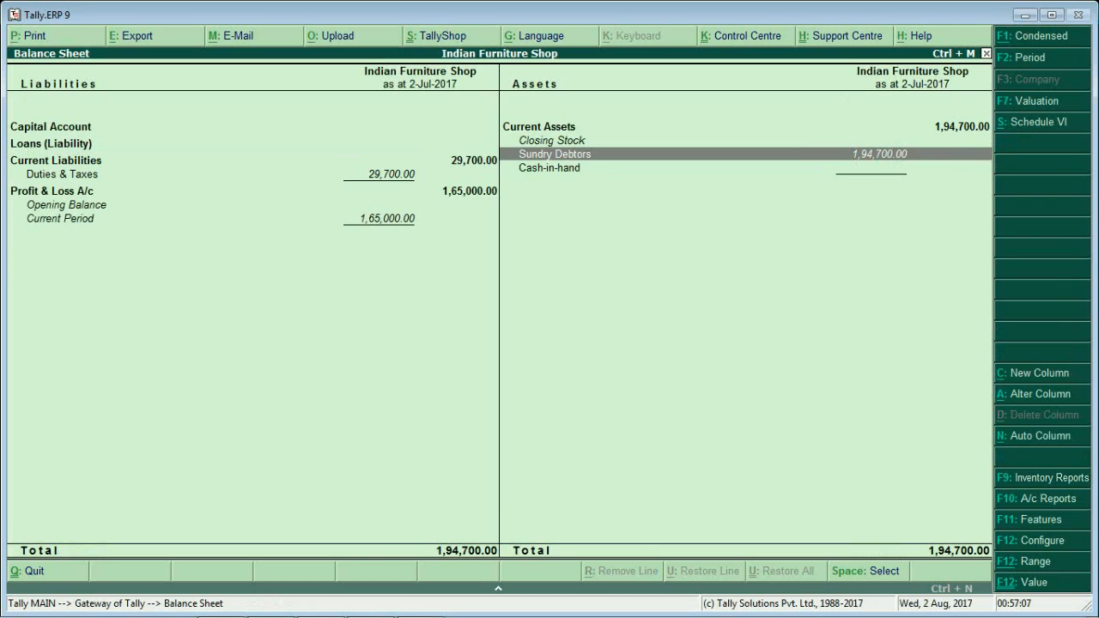
Leave the Balance Sheet, check item quantities in the Stock Summary's FURNITURE group, and return to the Gateway of Tally
{"action": "key", "text": "Escape"}
{"action": "key", "text": "Down"}
{"action": "key", "text": "Down"}
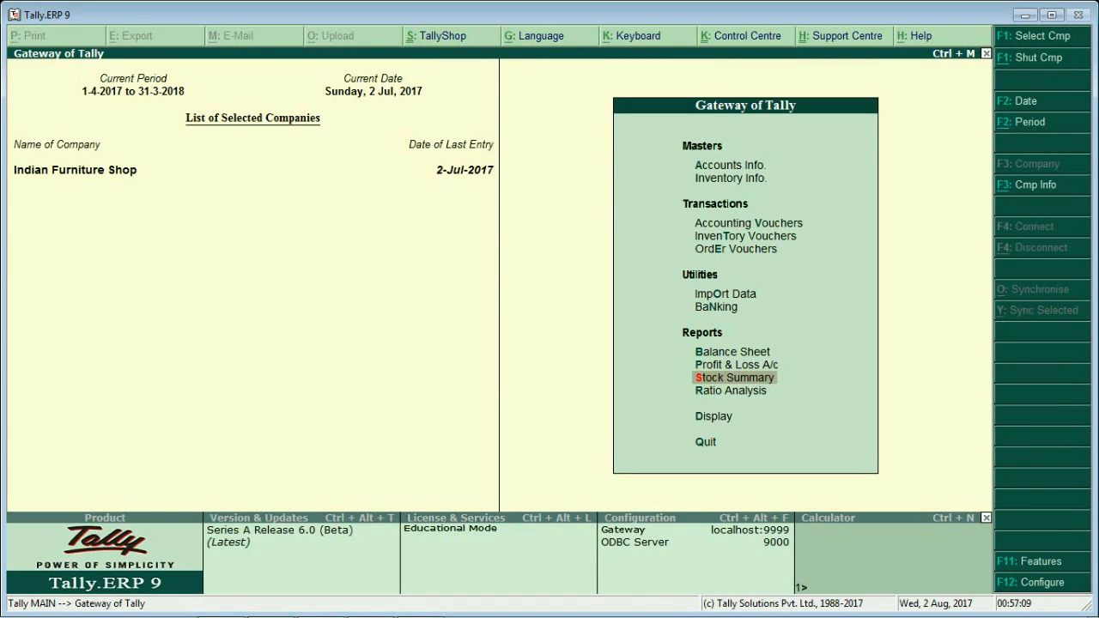
{"action": "key", "text": "Return"}
{"action": "key", "text": "Return"}
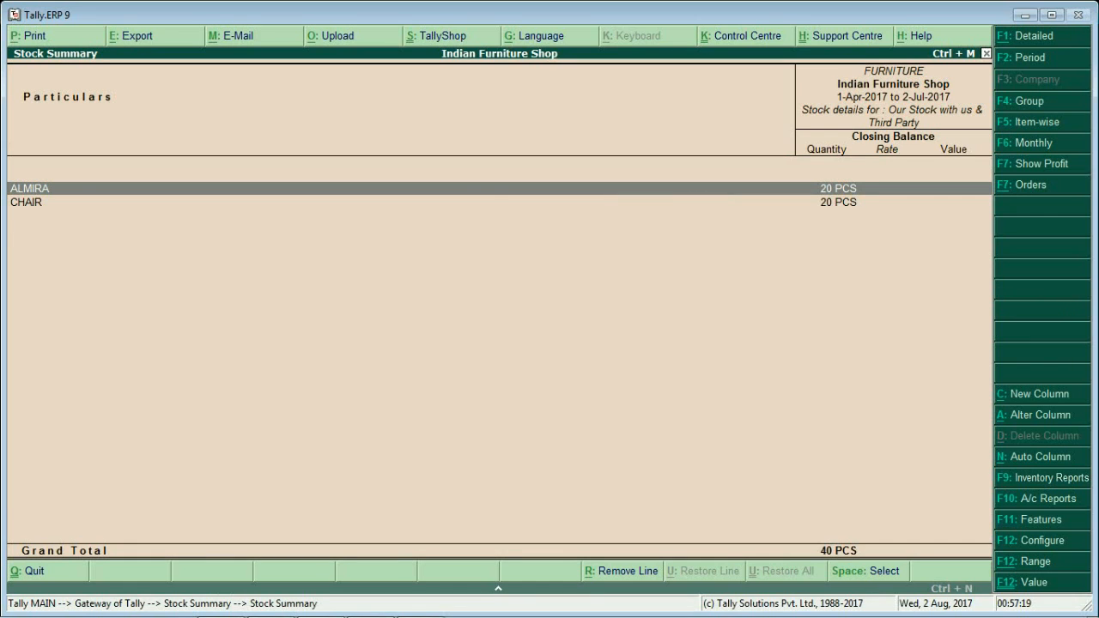
{"action": "key", "text": "Escape"}
{"action": "key", "text": "Escape"}
Open the GSTR-1 return from the GST statutory reports
{"action": "key", "text": "Down"}
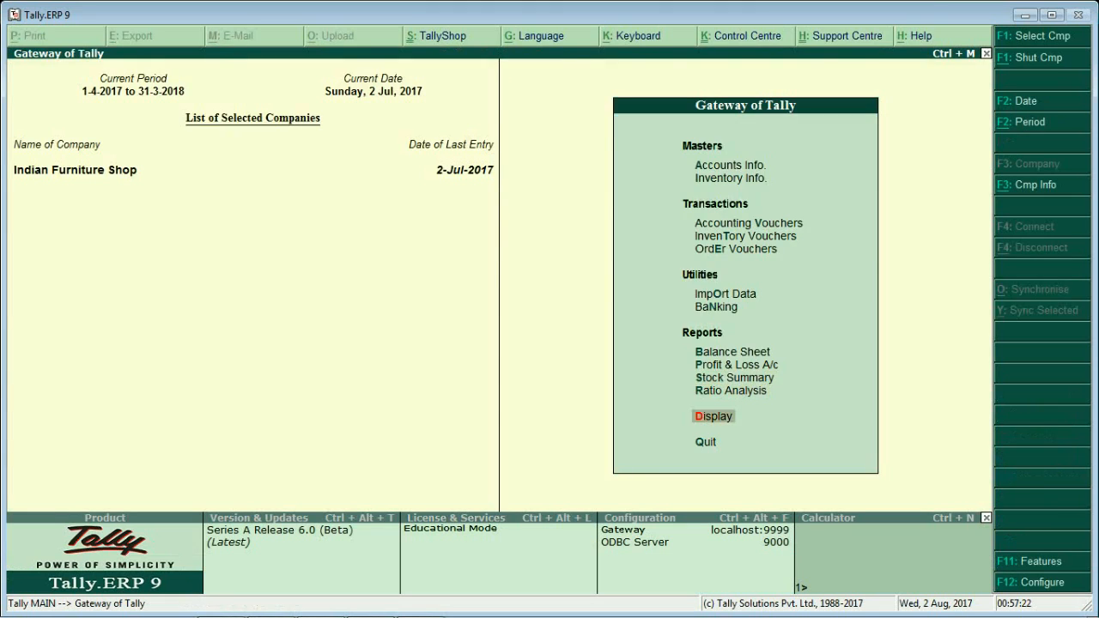
{"action": "key", "text": "Return"}
{"action": "key", "text": "Down"}
{"action": "key", "text": "Down"}
{"action": "key", "text": "Down"}
{"action": "key", "text": "Down"}
{"action": "key", "text": "Down"}
{"action": "key", "text": "Down"}
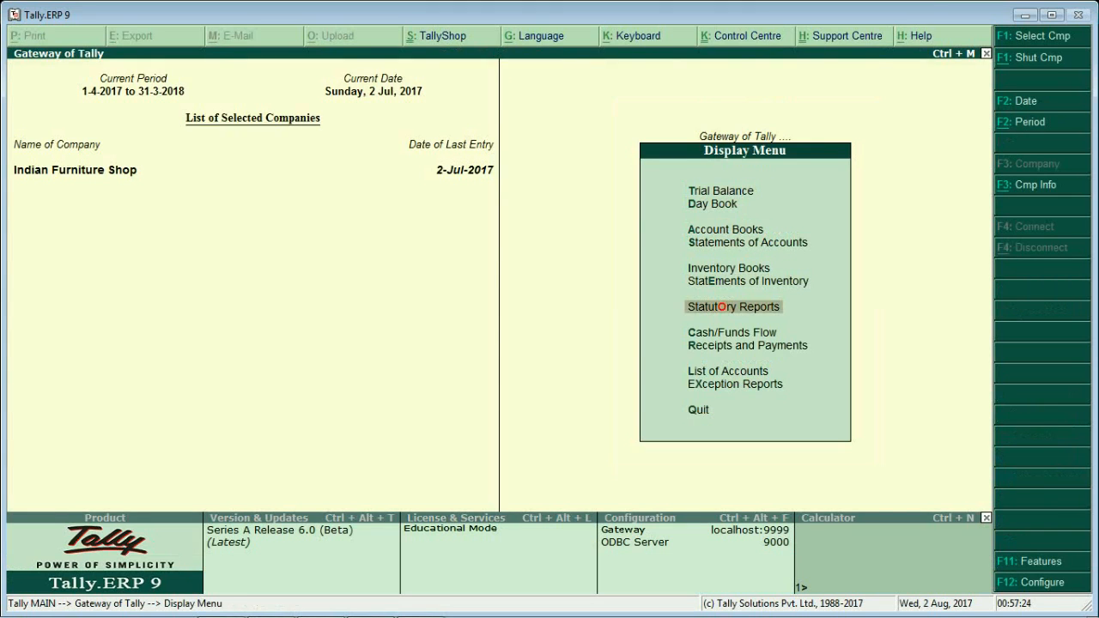
{"action": "key", "text": "Return"}
{"action": "key", "text": "Return"}
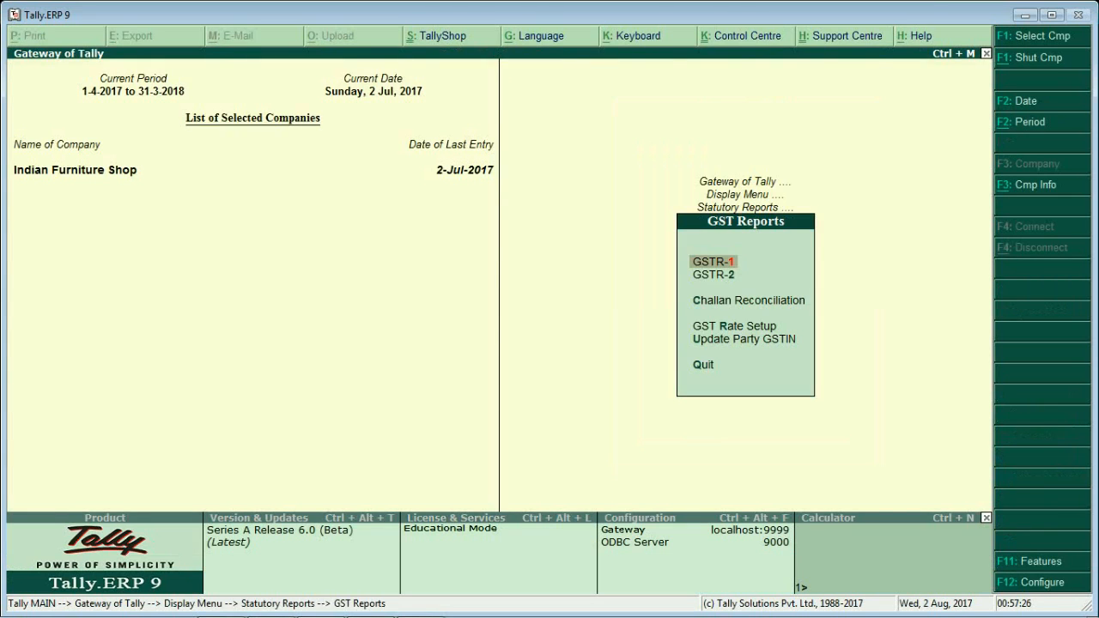
{"action": "key", "text": "Return"}
Go through the GSTR-1 returns summary and select the B2C(Small) Invoices row
{"action": "key", "text": "Down"}
{"action": "key", "text": "Down"}
{"action": "key", "text": "Down"}
{"action": "key", "text": "Down"}
{"action": "key", "text": "Down"}
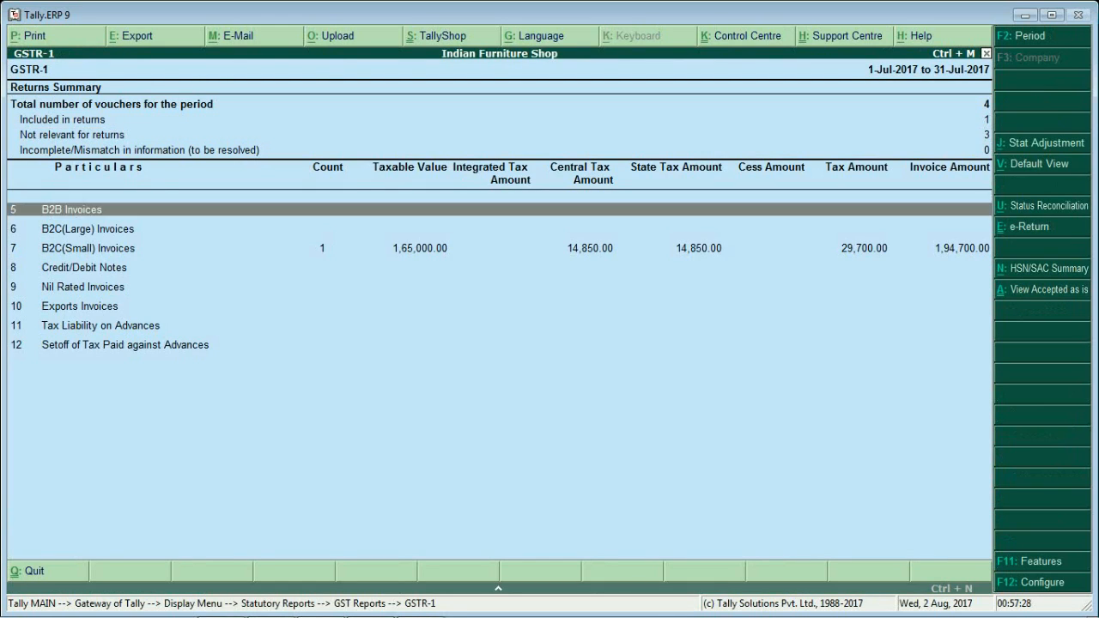
{"action": "key", "text": "Down"}
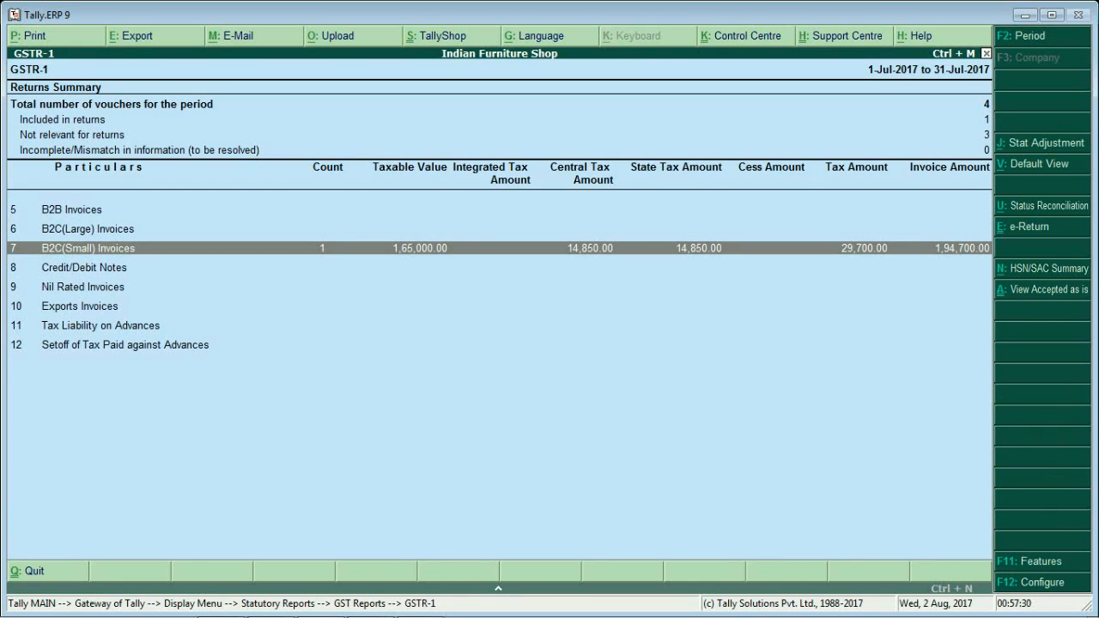